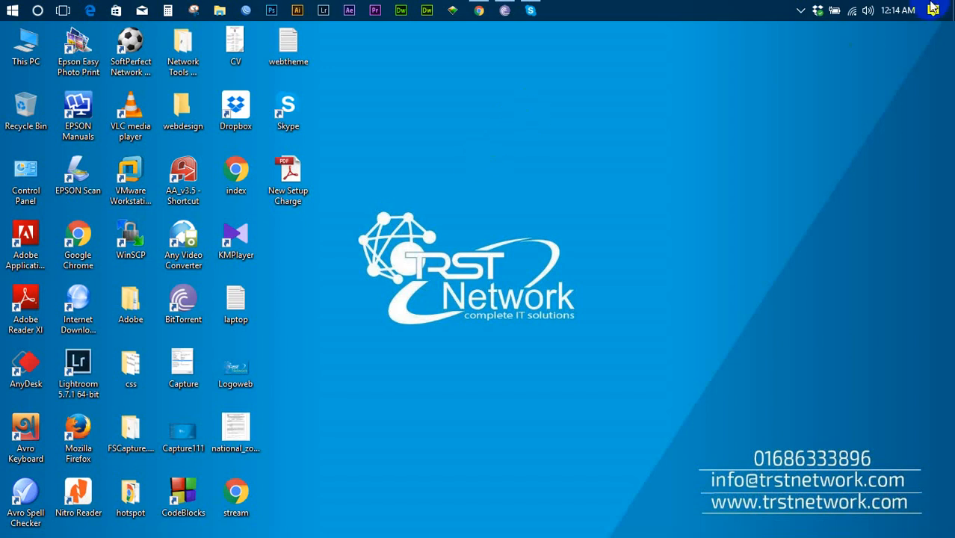
- Check the Ethernet connection's status in Network and Sharing Center and open the list of network adapters
{"action": "right_click", "coordinate": [852, 11]}
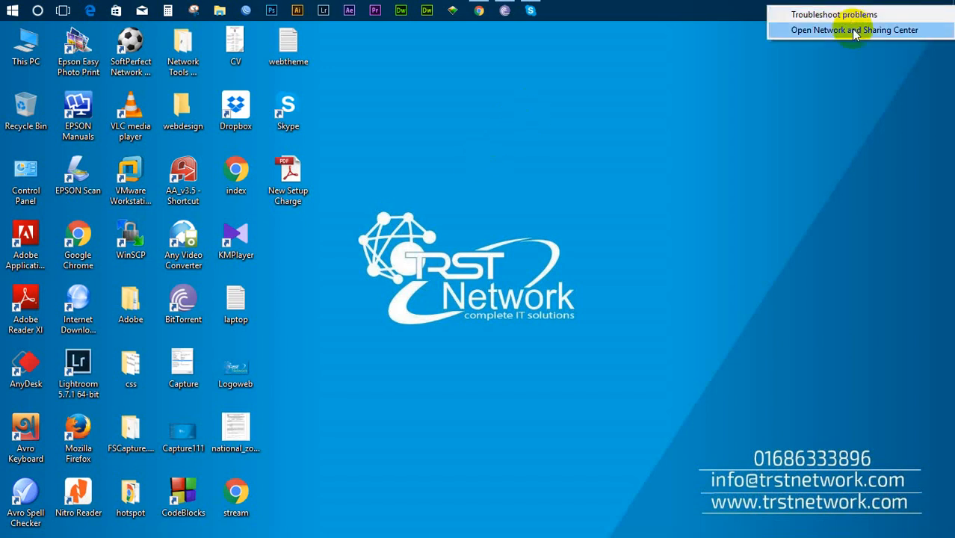
{"action": "left_click", "coordinate": [856, 30]}
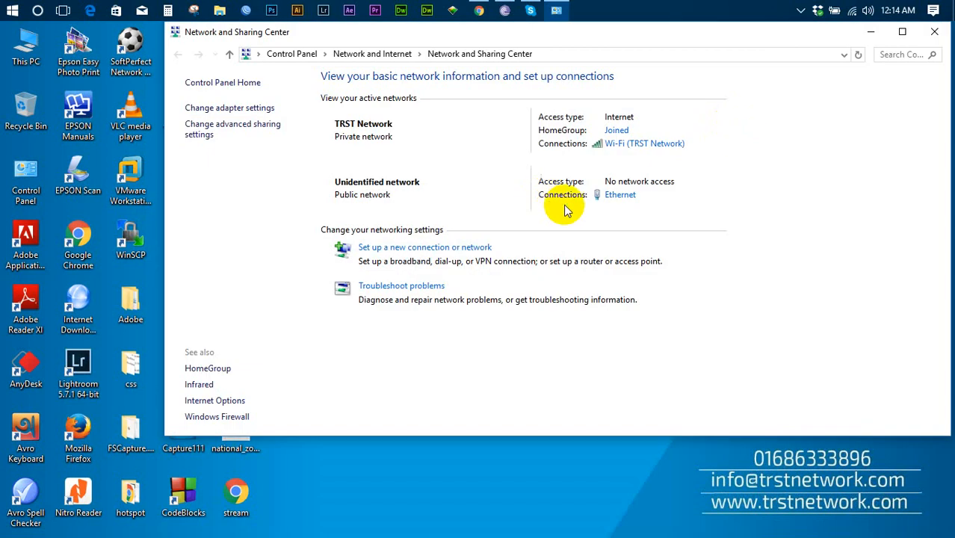
{"action": "left_click", "coordinate": [620, 195]}
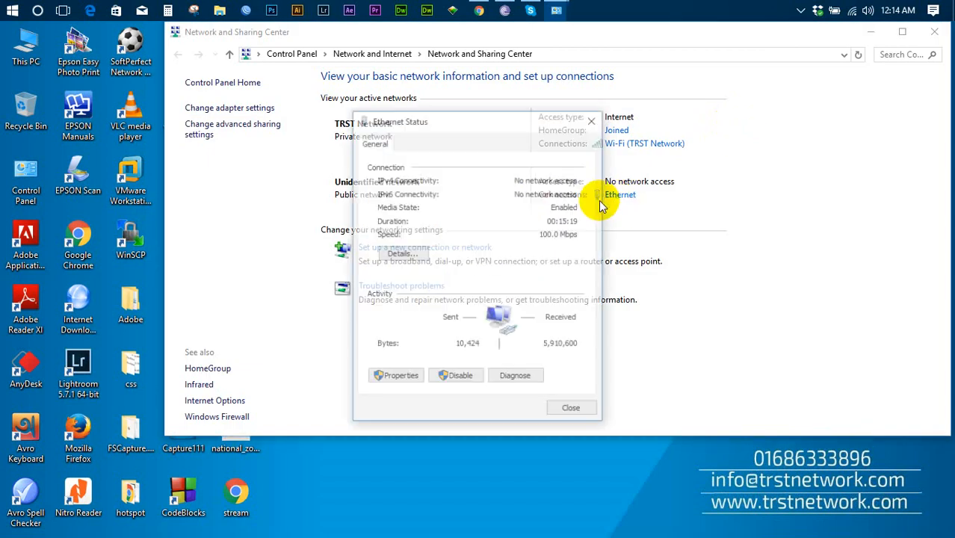
{"action": "left_click", "coordinate": [594, 118]}
{"action": "left_click", "coordinate": [229, 108]}
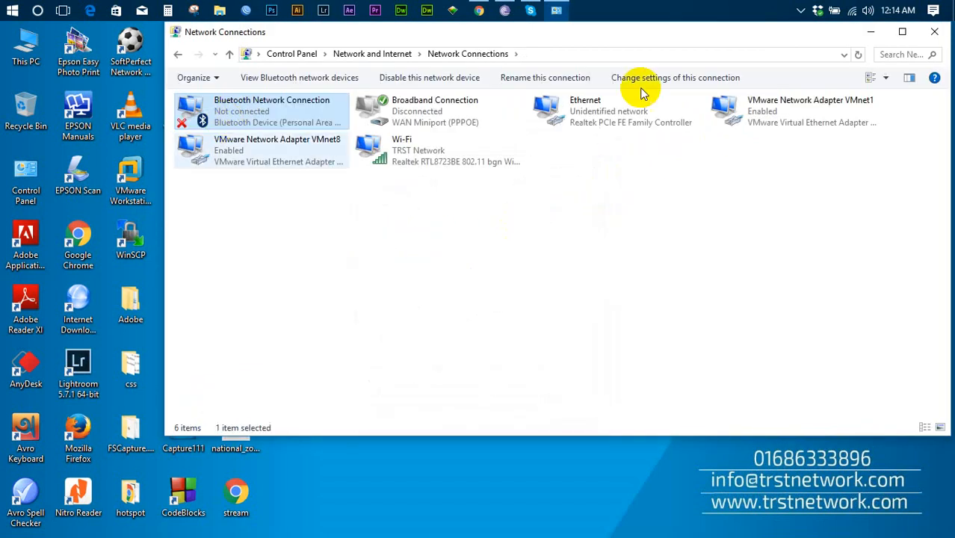
- Show the manual address fields in the Ethernet adapter's IPv4 properties, then close everything without saving
{"action": "right_click", "coordinate": [586, 118]}
{"action": "left_click", "coordinate": [624, 249]}
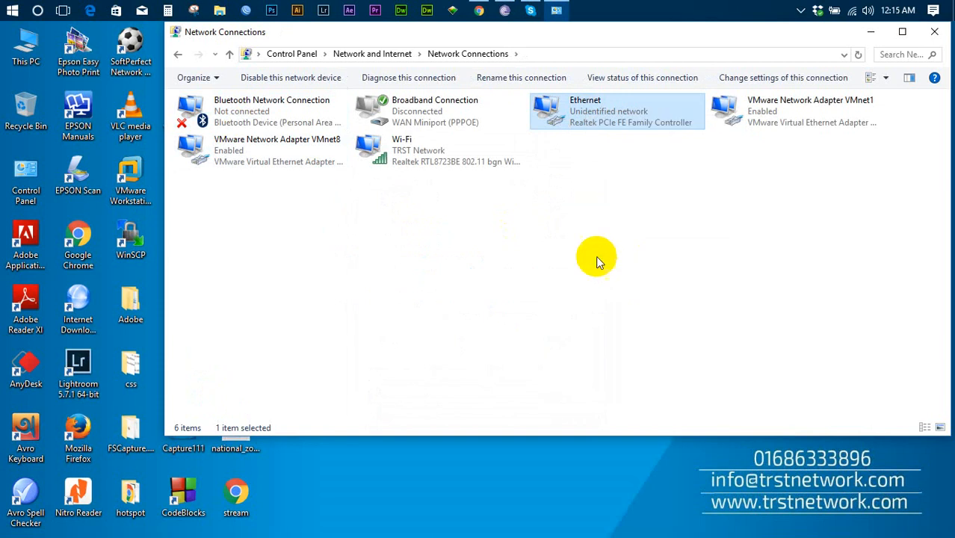
{"action": "double_click", "coordinate": [307, 251]}
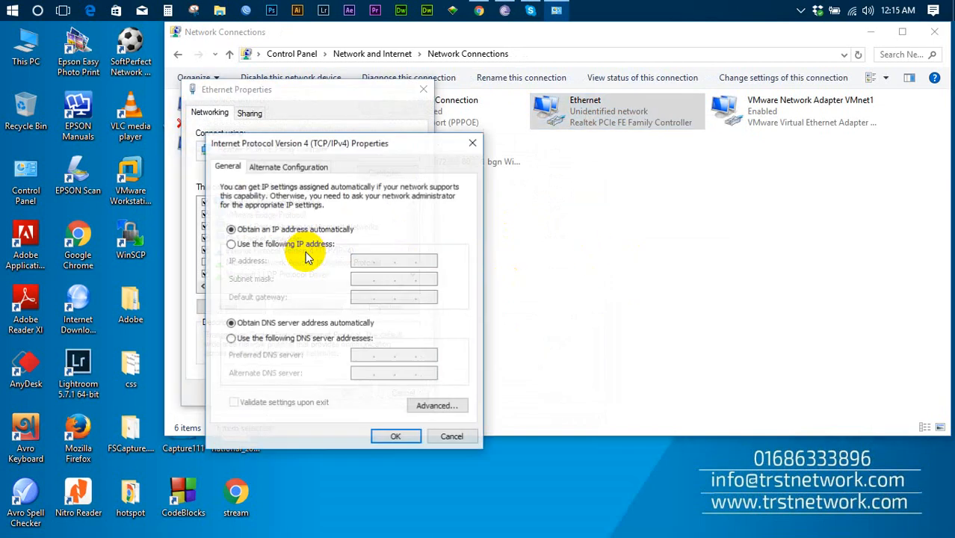
{"action": "left_click", "coordinate": [299, 243]}
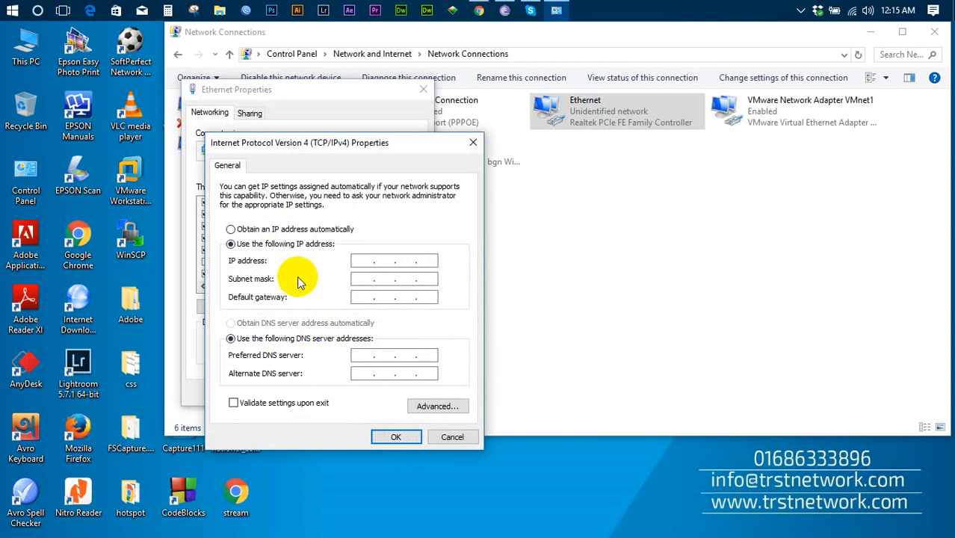
{"action": "left_click", "coordinate": [472, 144]}
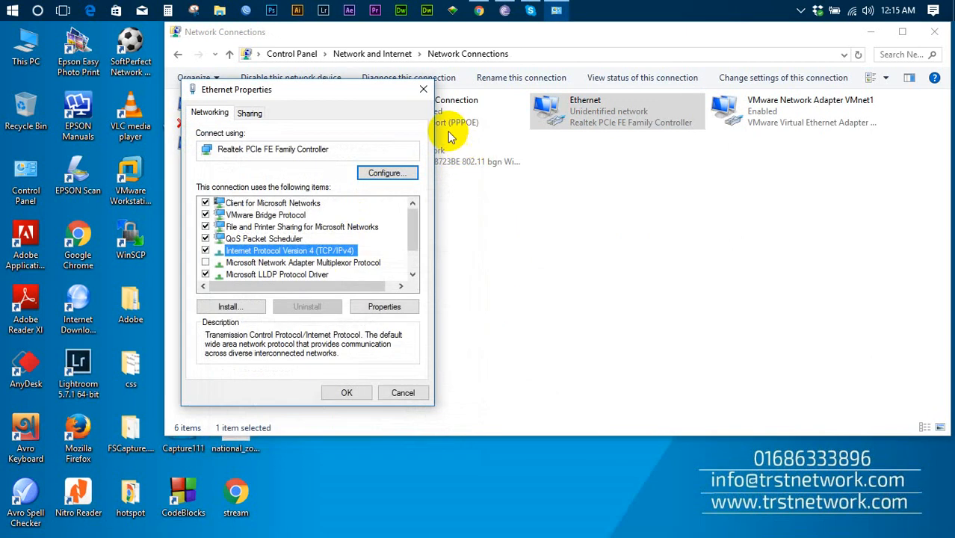
{"action": "left_click", "coordinate": [422, 90]}
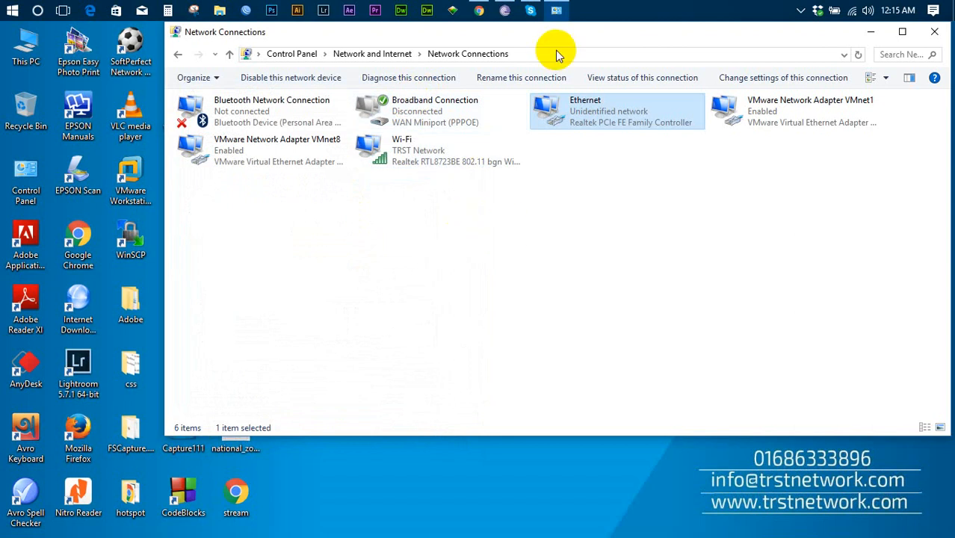
{"action": "left_click", "coordinate": [577, 33]}
{"action": "left_click_drag", "start_coordinate": [577, 33], "coordinate": [513, 53]}
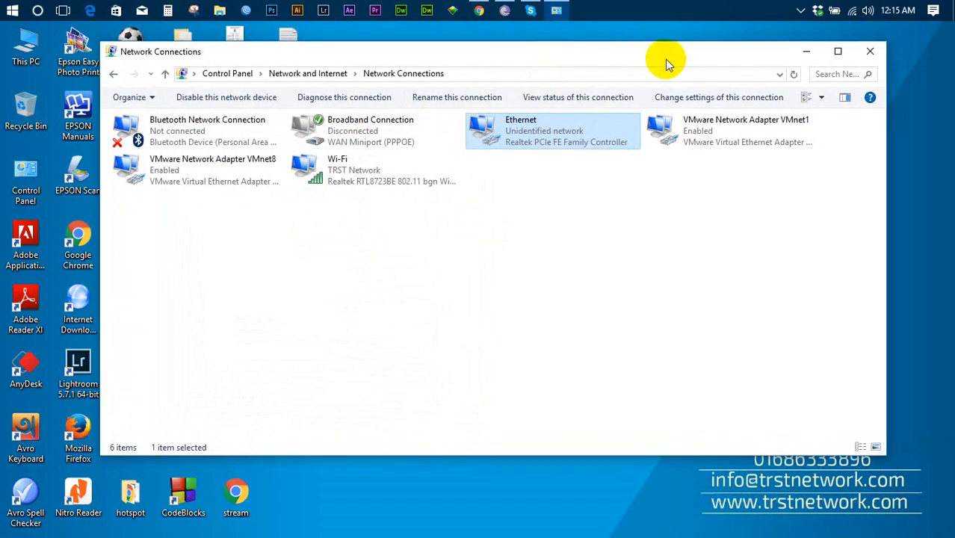
{"action": "left_click", "coordinate": [869, 53]}
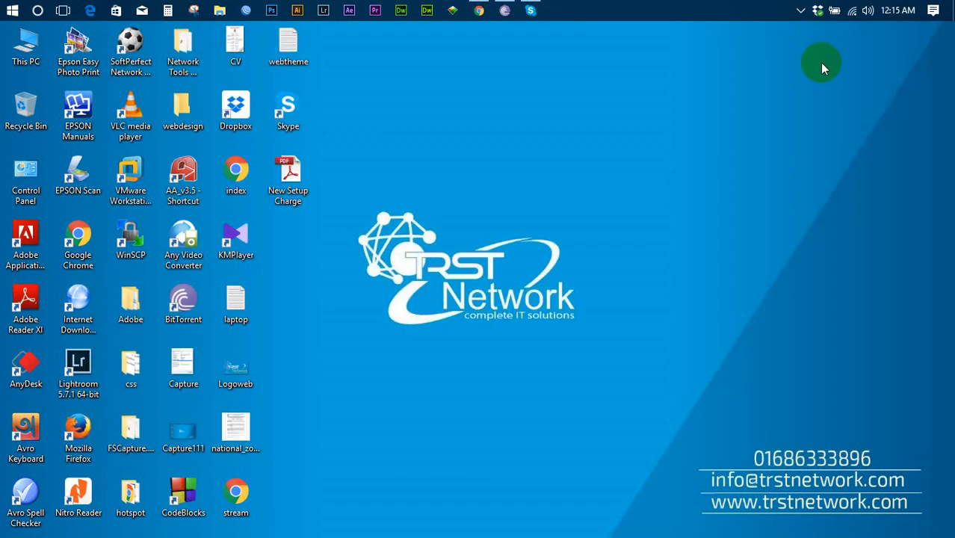
{"action": "right_click", "coordinate": [411, 150]}
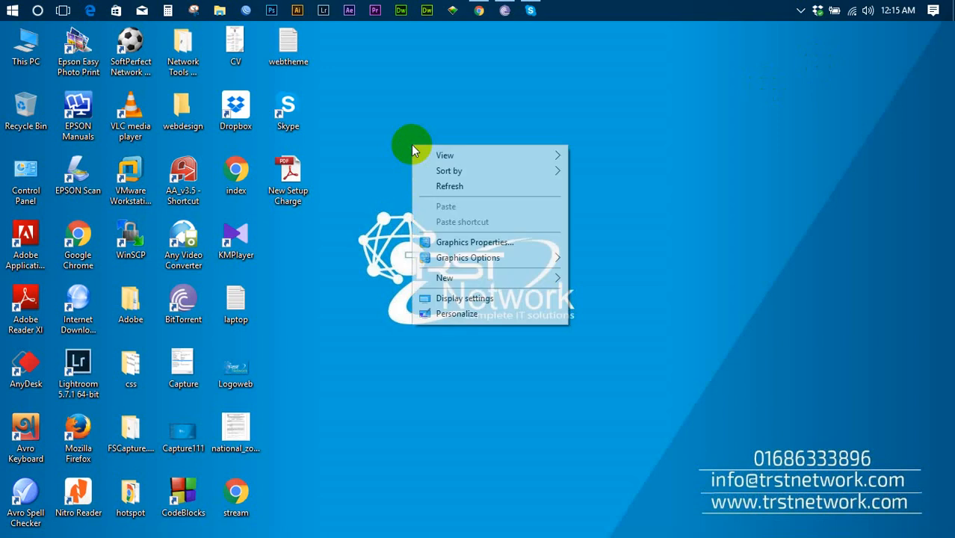
{"action": "left_click", "coordinate": [427, 93]}
{"action": "right_click", "coordinate": [429, 92]}
{"action": "left_click", "coordinate": [459, 133]}
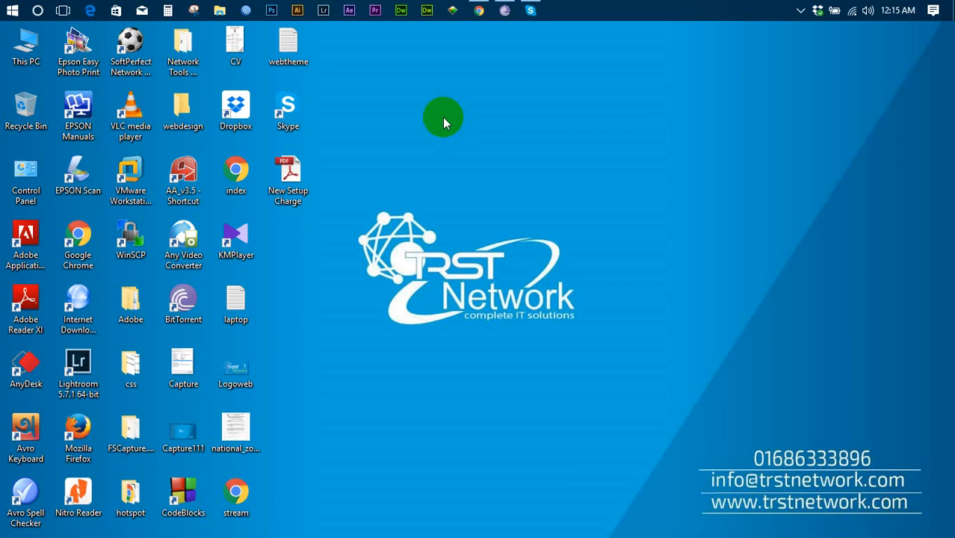
{"action": "right_click", "coordinate": [440, 114]}
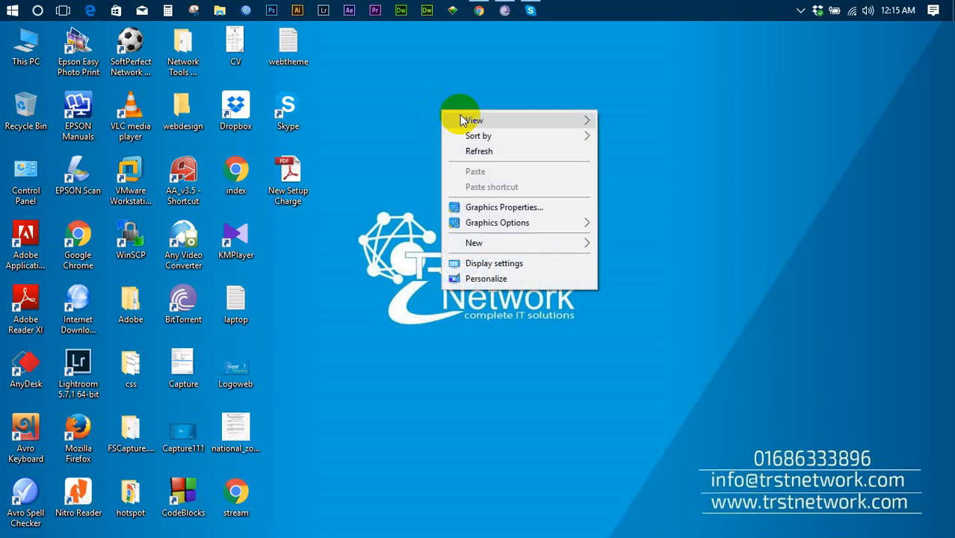
{"action": "left_click", "coordinate": [496, 152]}
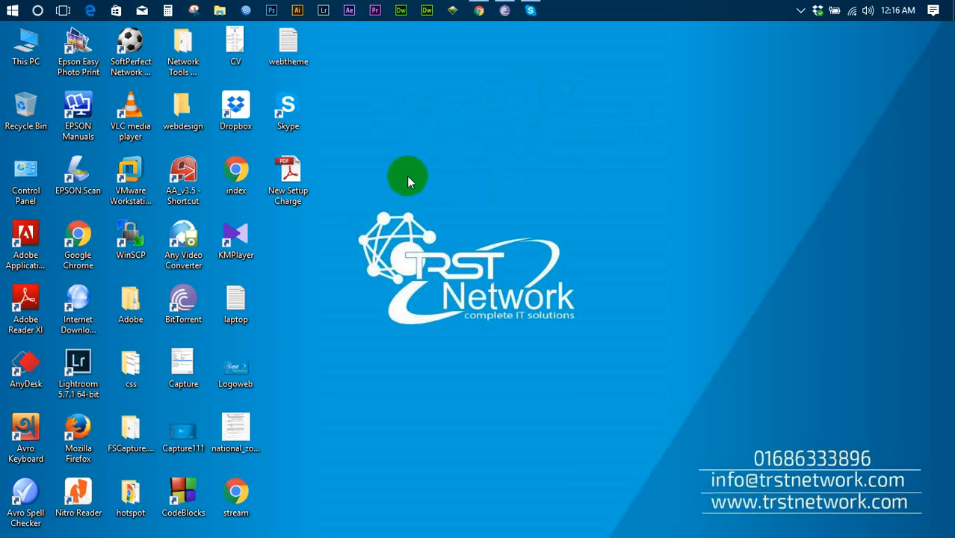
{"action": "right_click", "coordinate": [475, 95]}
{"action": "left_click", "coordinate": [508, 135]}
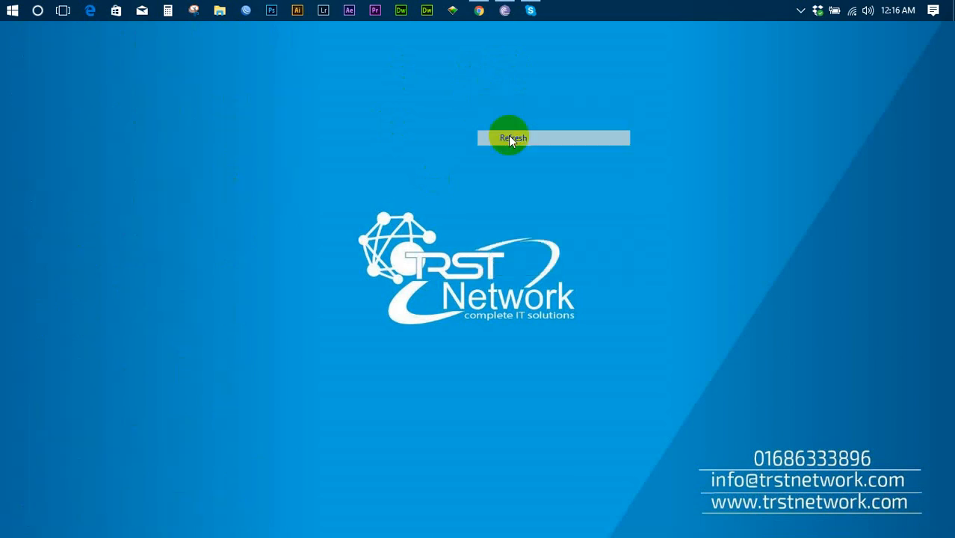
- Switch to WinBox and connect to the MikroTik neighbor 4C:5E:0C:37:5E:4B with the admin login
{"action": "left_click", "coordinate": [247, 11]}
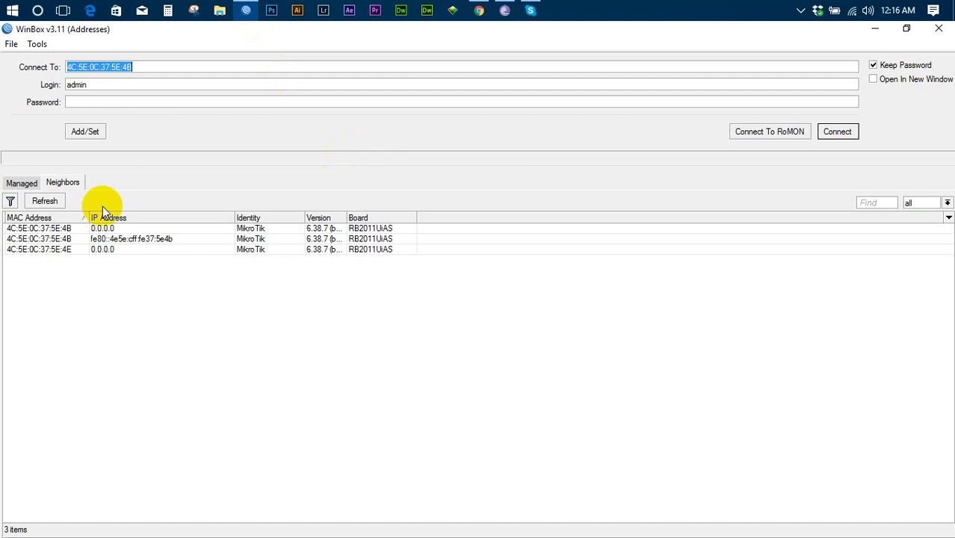
{"action": "left_click", "coordinate": [67, 228]}
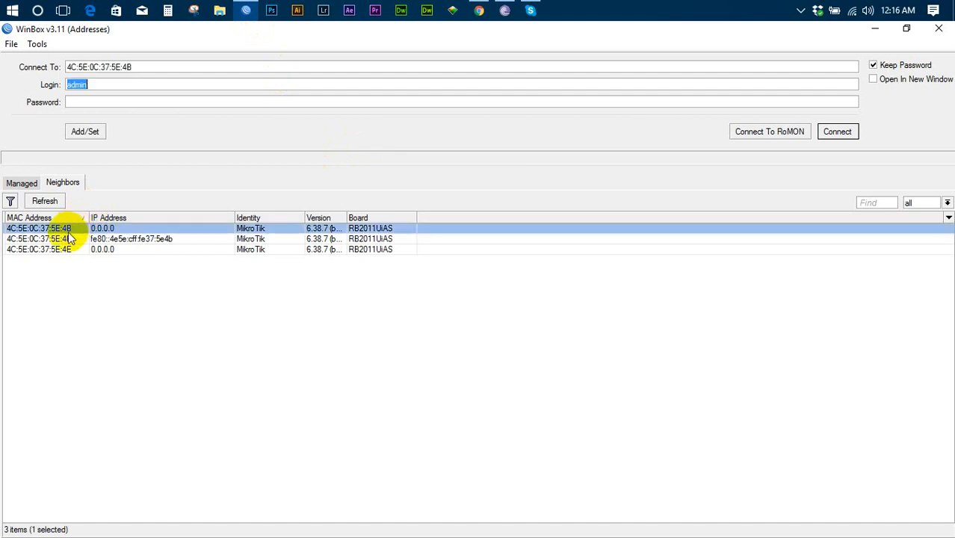
{"action": "left_click", "coordinate": [836, 133]}
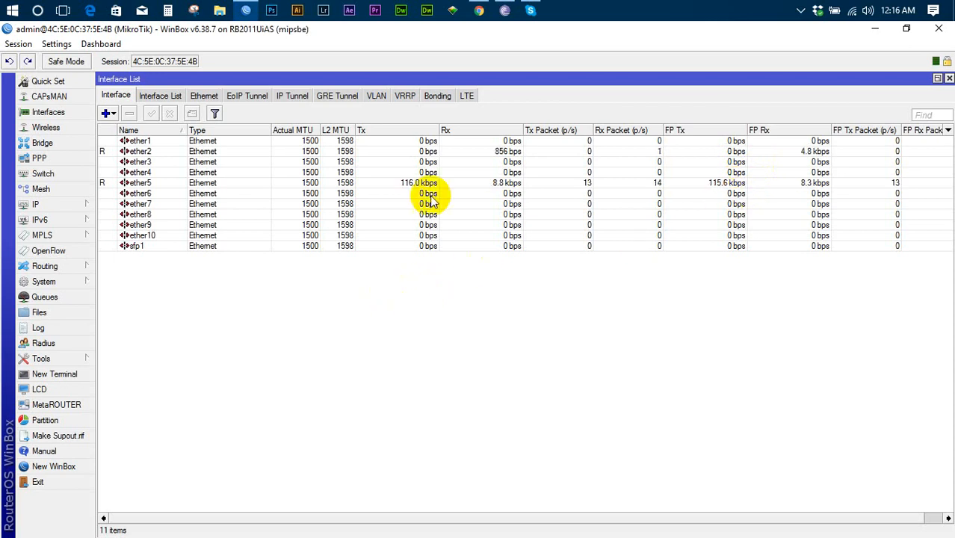
- Switch to Chrome and view the video "How to connect main ISP connection on your mikrotik (Bangla)" in the TRST Network channel's MikroTik playlist, then return to WinBox
{"action": "left_click", "coordinate": [479, 6]}
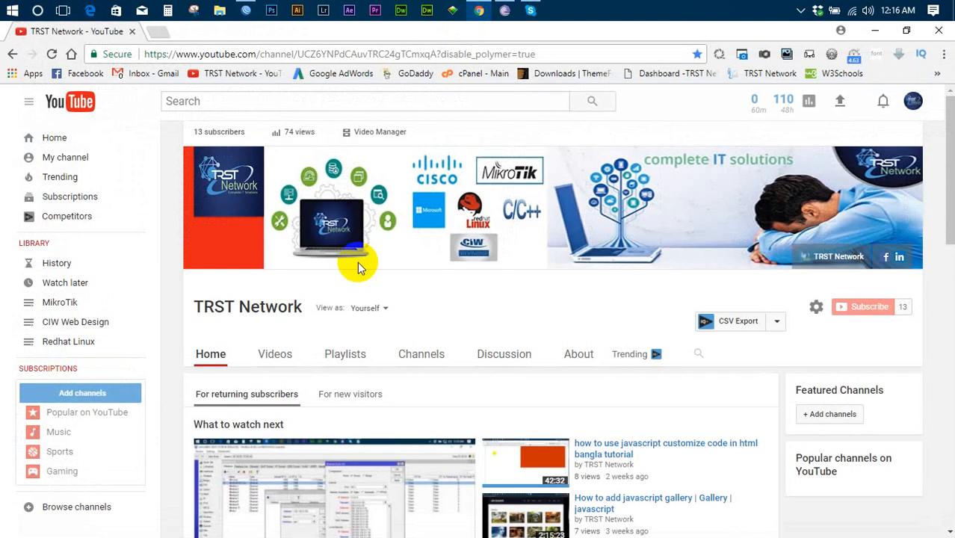
{"action": "scroll", "coordinate": [343, 260], "scroll_direction": "down", "scroll_amount": 2}
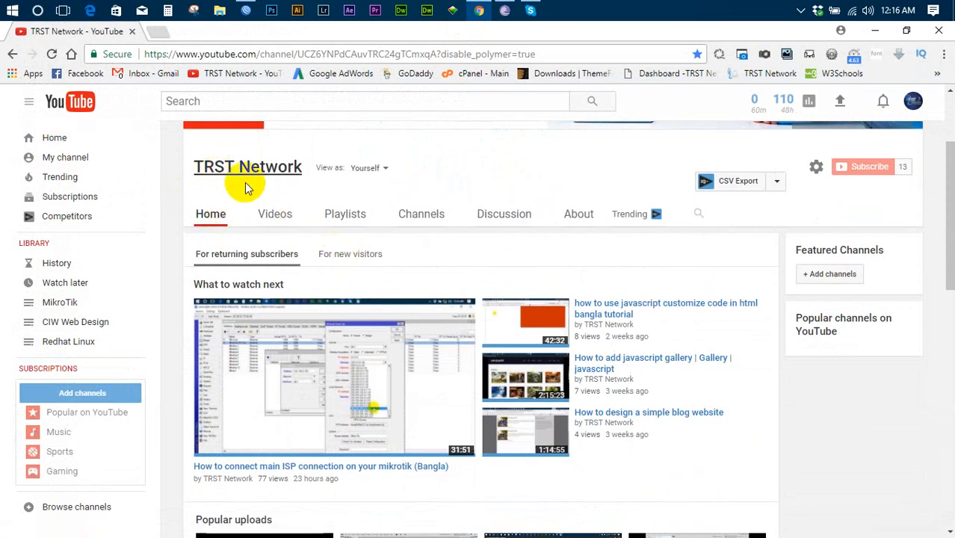
{"action": "scroll", "coordinate": [337, 196], "scroll_direction": "down", "scroll_amount": 1}
{"action": "left_click", "coordinate": [352, 150]}
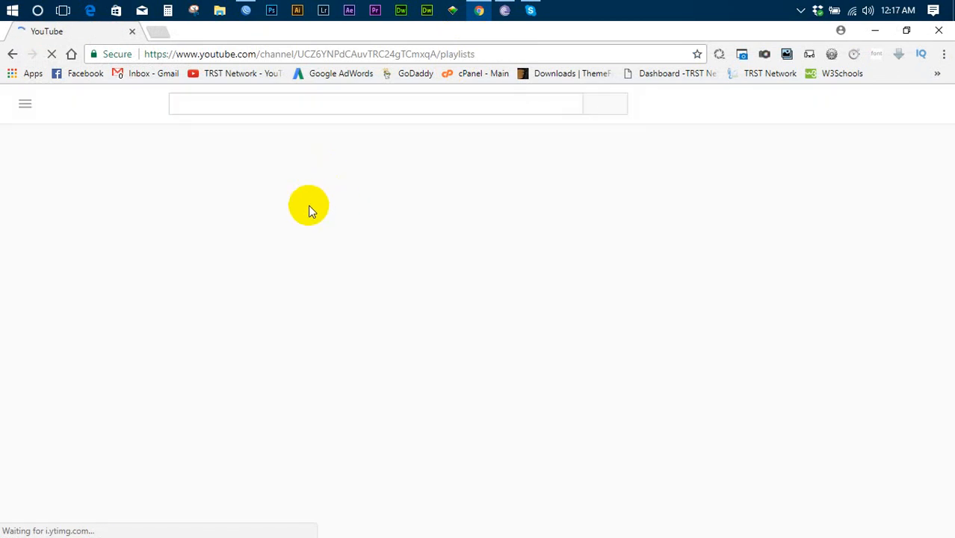
{"action": "left_click", "coordinate": [283, 306]}
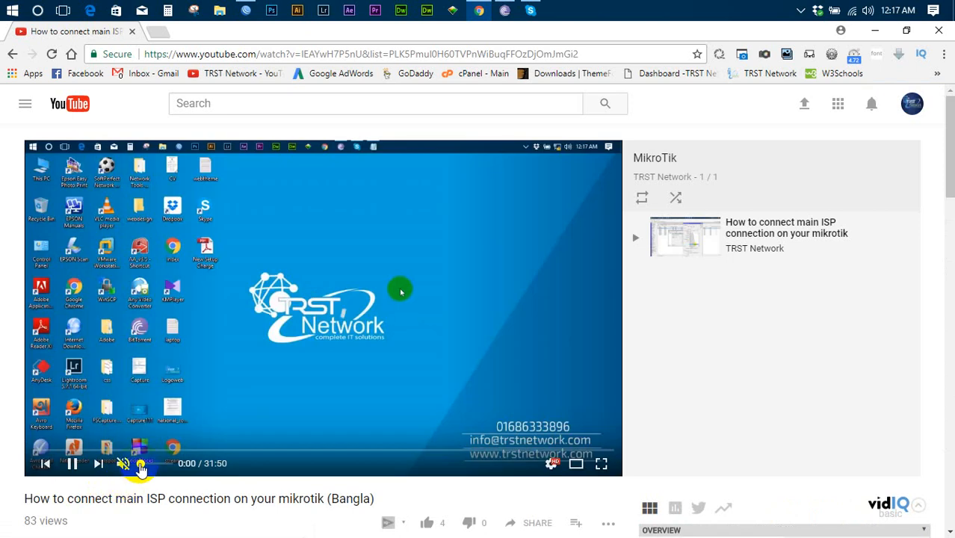
{"action": "left_click", "coordinate": [122, 463]}
{"action": "scroll", "coordinate": [120, 373], "scroll_direction": "down", "scroll_amount": 3}
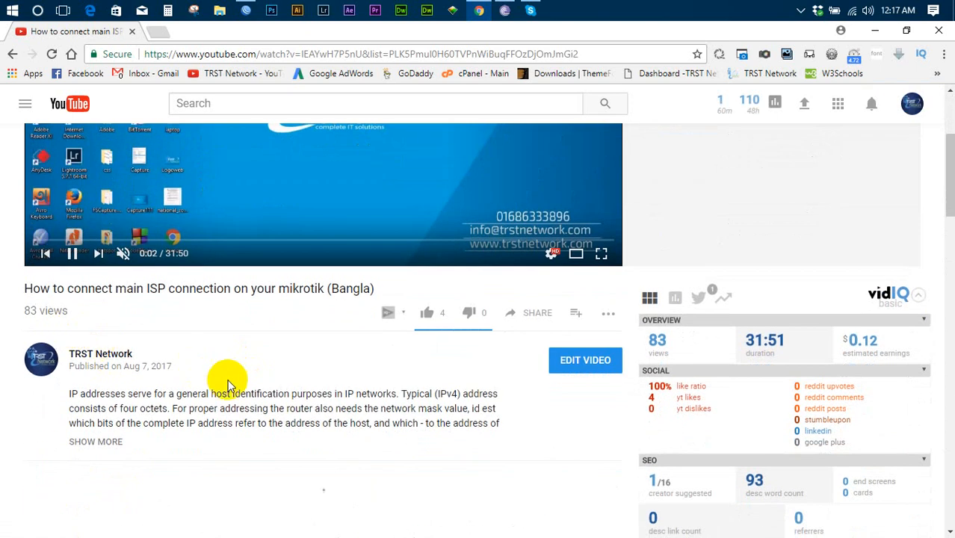
{"action": "scroll", "coordinate": [224, 378], "scroll_direction": "up", "scroll_amount": 3}
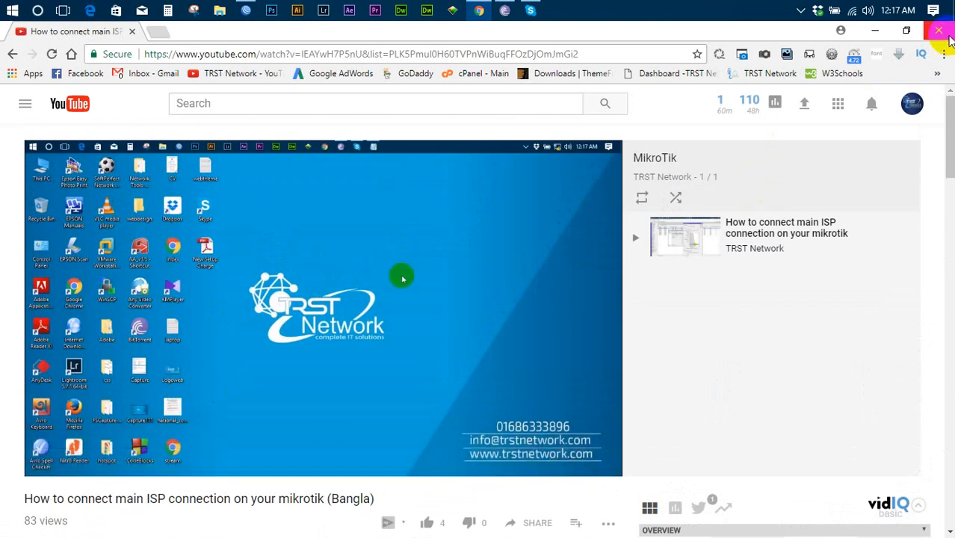
{"action": "left_click", "coordinate": [874, 30]}
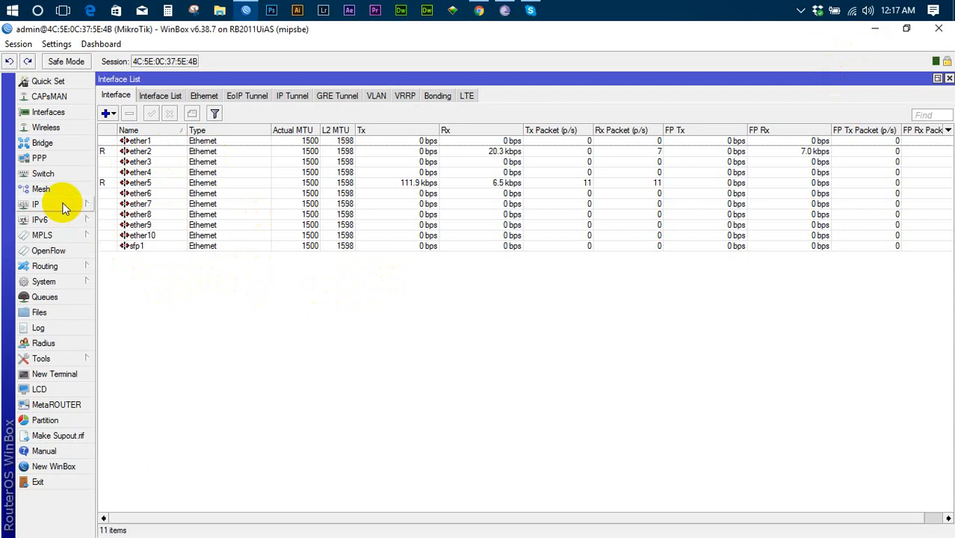
- Rename interface ether2 to WAN and interface ether5 to LAN
{"action": "double_click", "coordinate": [138, 152]}
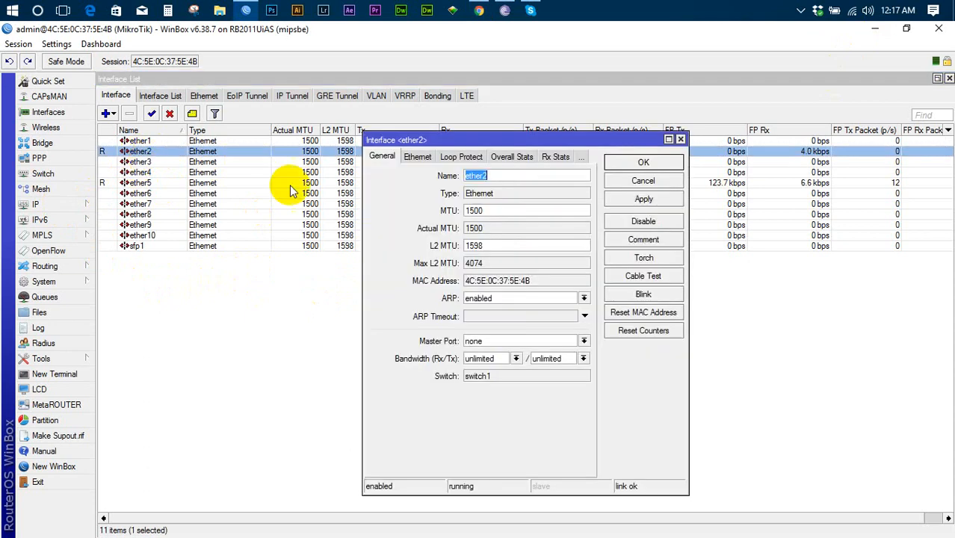
{"action": "type", "text": "WAN"}
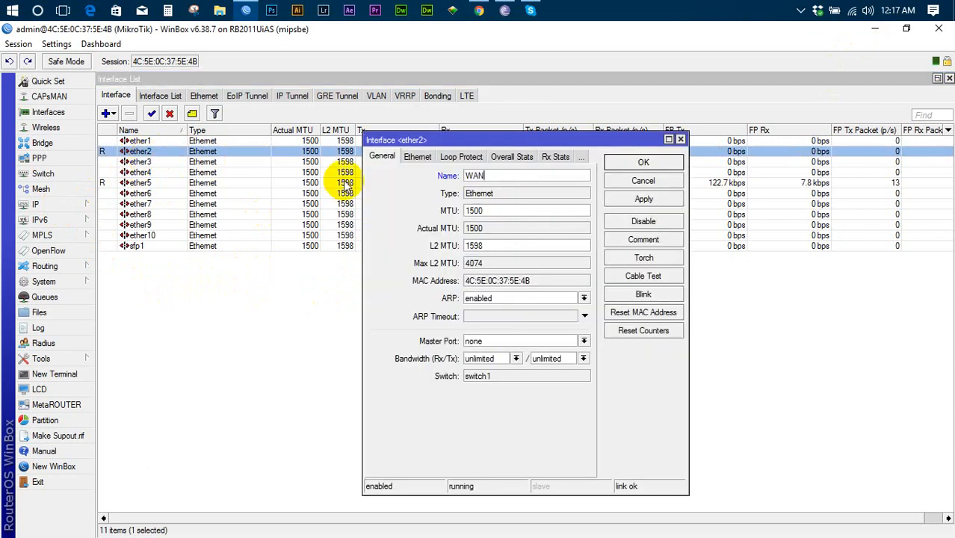
{"action": "key", "text": "Return"}
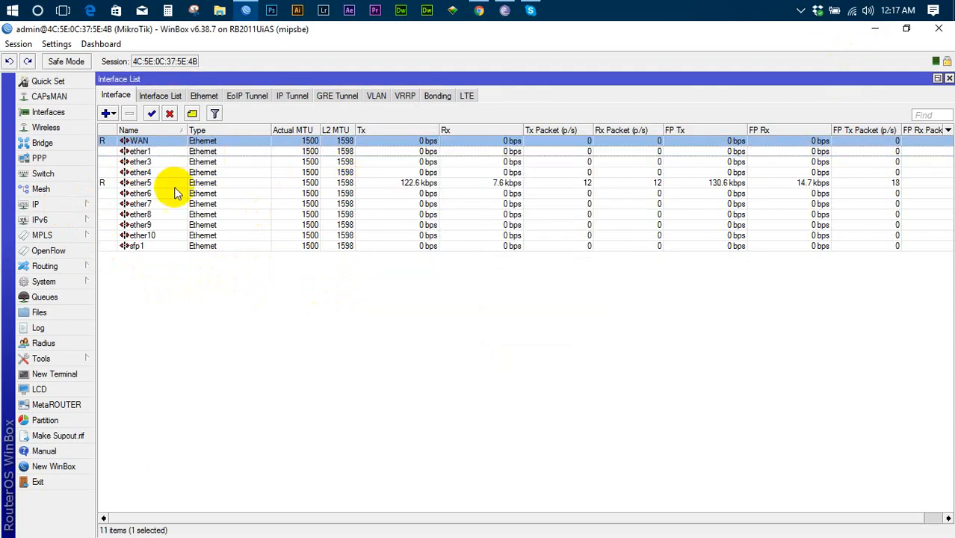
{"action": "double_click", "coordinate": [141, 184]}
{"action": "type", "text": "LAN"}
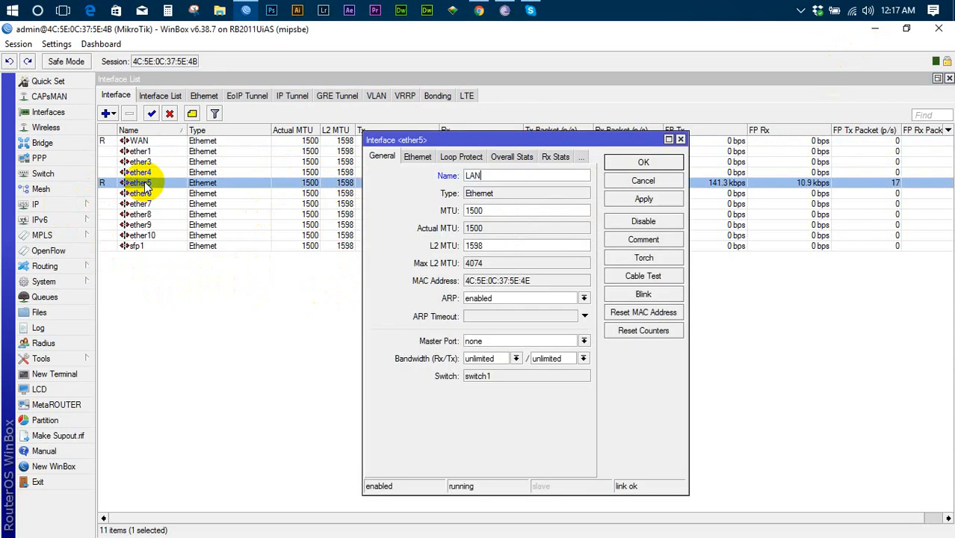
{"action": "key", "text": "Return"}
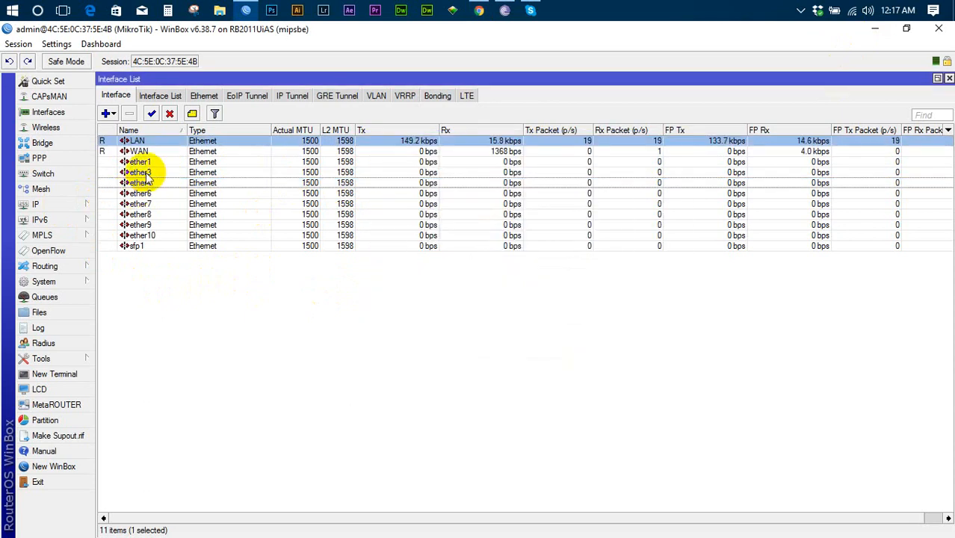
- Add a DHCP client on the LAN interface and apply it
{"action": "left_click", "coordinate": [37, 204]}
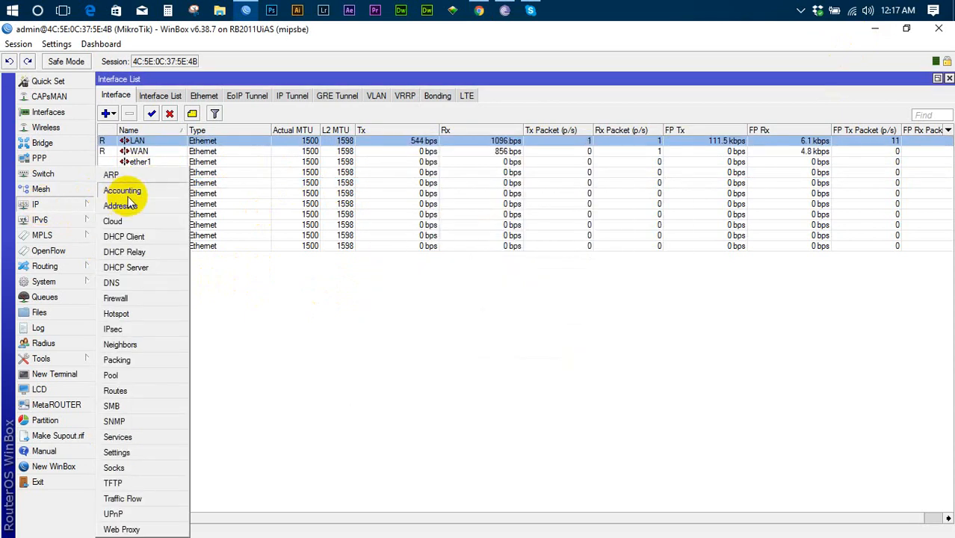
{"action": "left_click", "coordinate": [127, 237]}
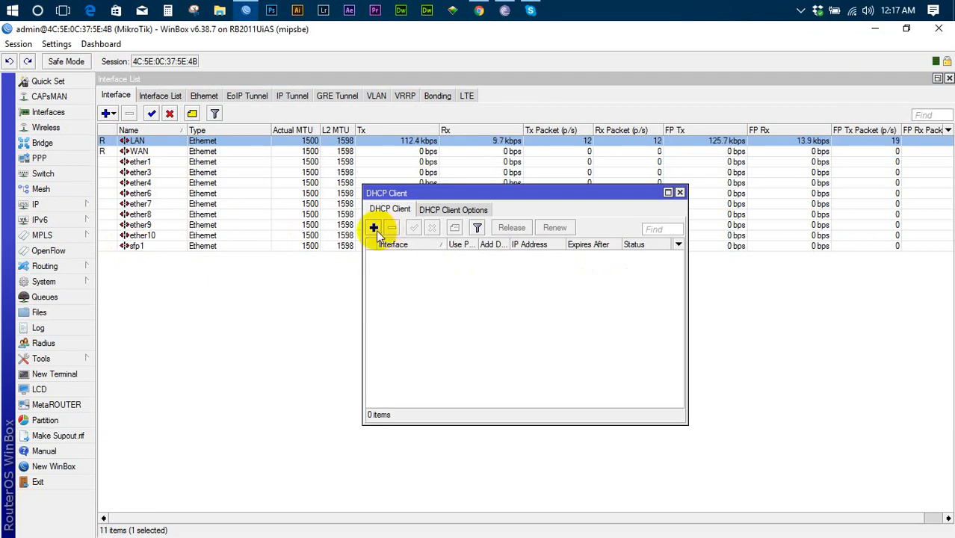
{"action": "left_click", "coordinate": [374, 228]}
{"action": "left_click", "coordinate": [570, 232]}
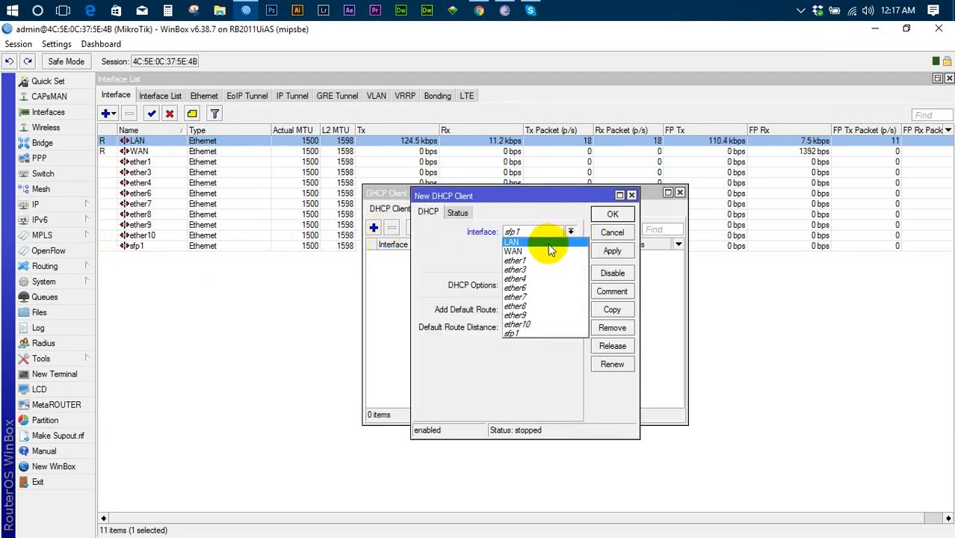
{"action": "left_click", "coordinate": [514, 242]}
{"action": "left_click", "coordinate": [612, 250]}
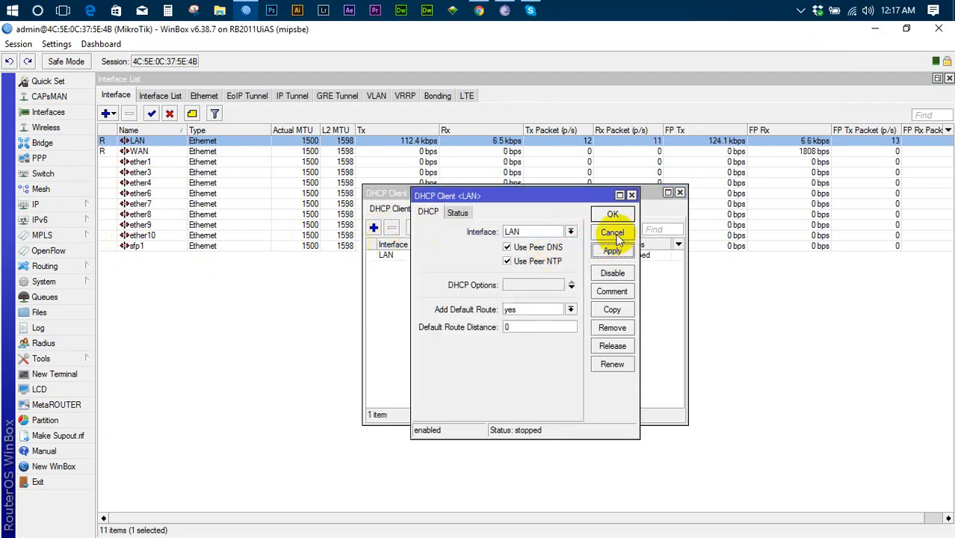
- Change the DHCP client's interface to WAN, apply it, check its lease status and close the DHCP client windows
{"action": "left_click", "coordinate": [570, 232]}
{"action": "left_click", "coordinate": [551, 244]}
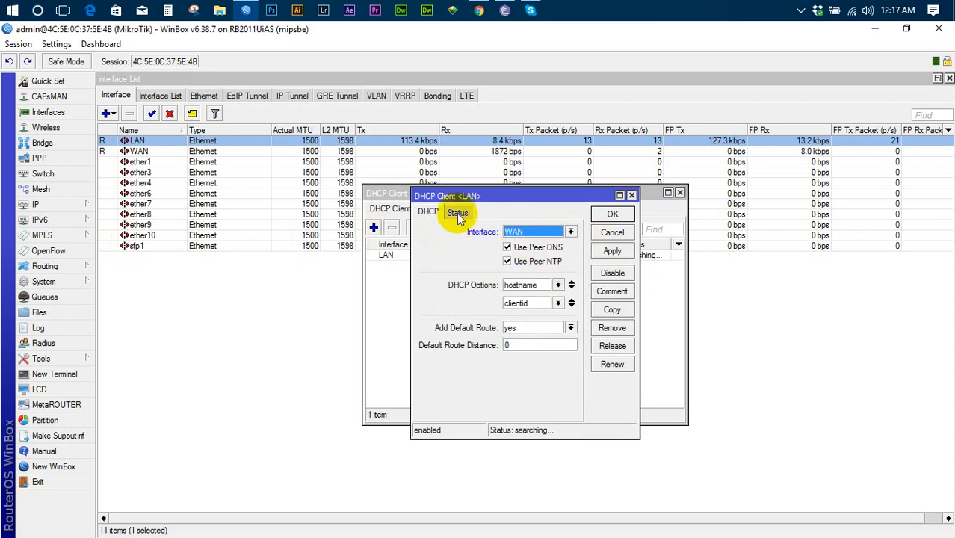
{"action": "left_click", "coordinate": [457, 212]}
{"action": "left_click", "coordinate": [603, 251]}
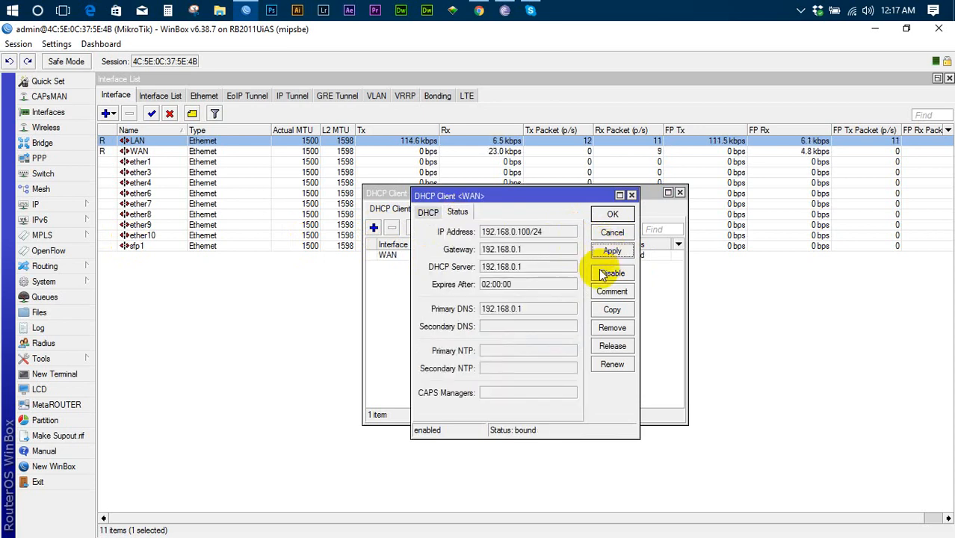
{"action": "left_click", "coordinate": [613, 213]}
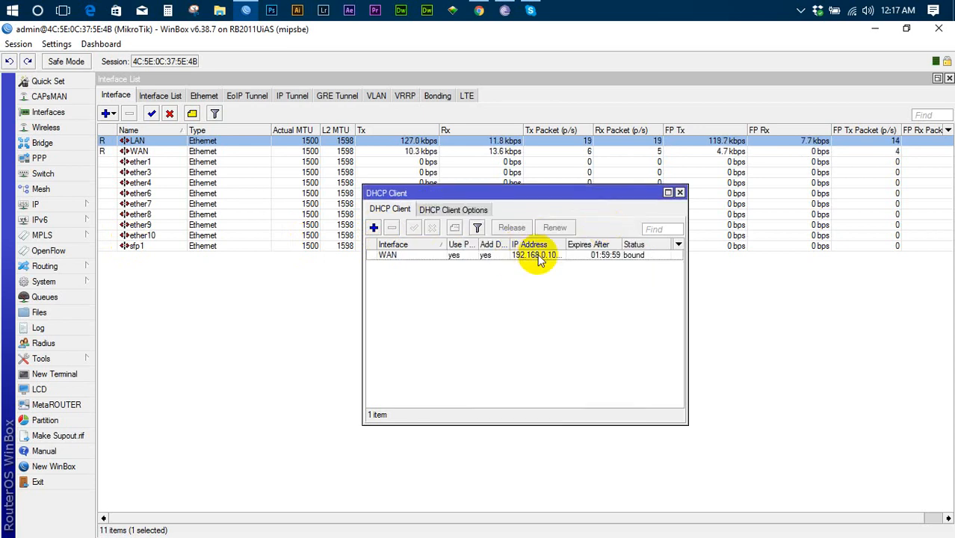
{"action": "left_click", "coordinate": [532, 256]}
{"action": "left_click", "coordinate": [679, 193]}
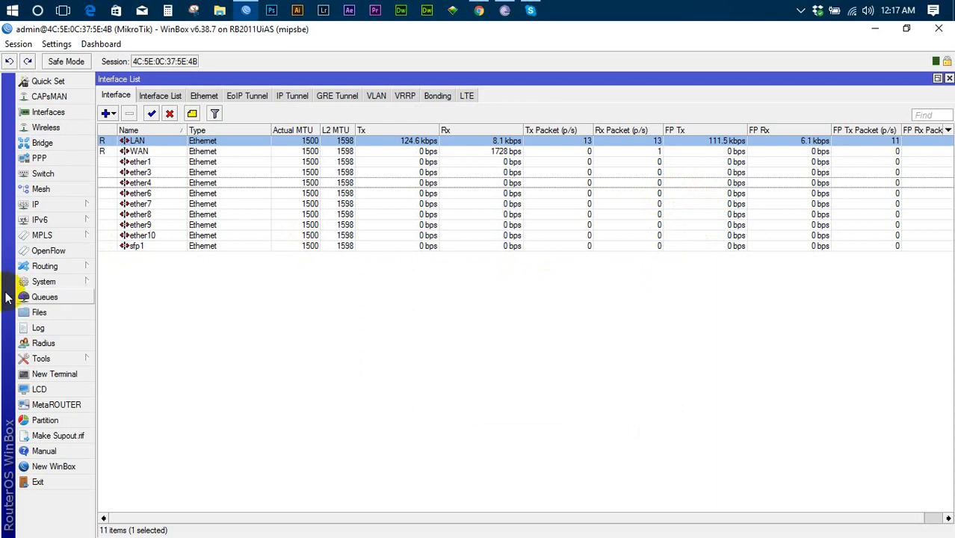
- Ping 8.8.8.8 from a new router terminal to test internet access, and close the terminal
{"action": "left_click", "coordinate": [46, 373]}
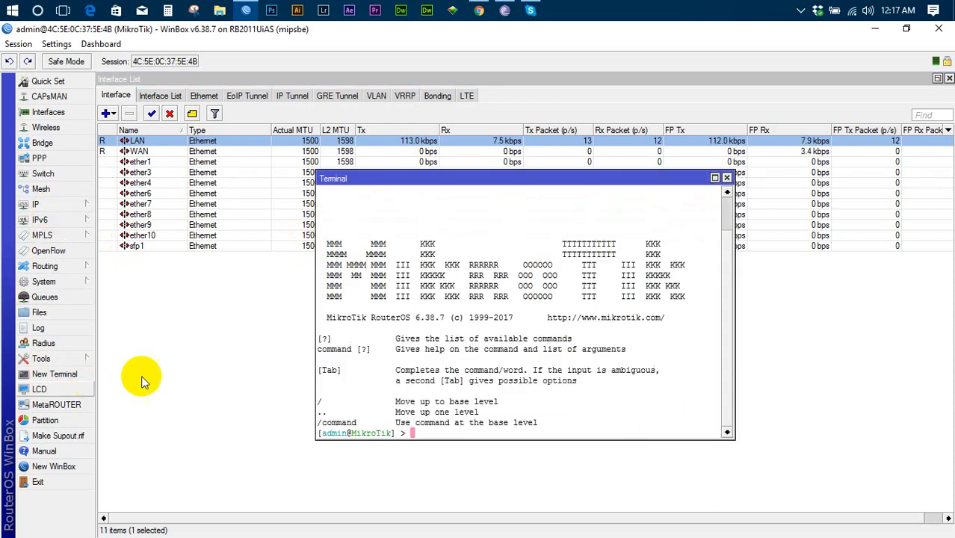
{"action": "type", "text": "ping "}
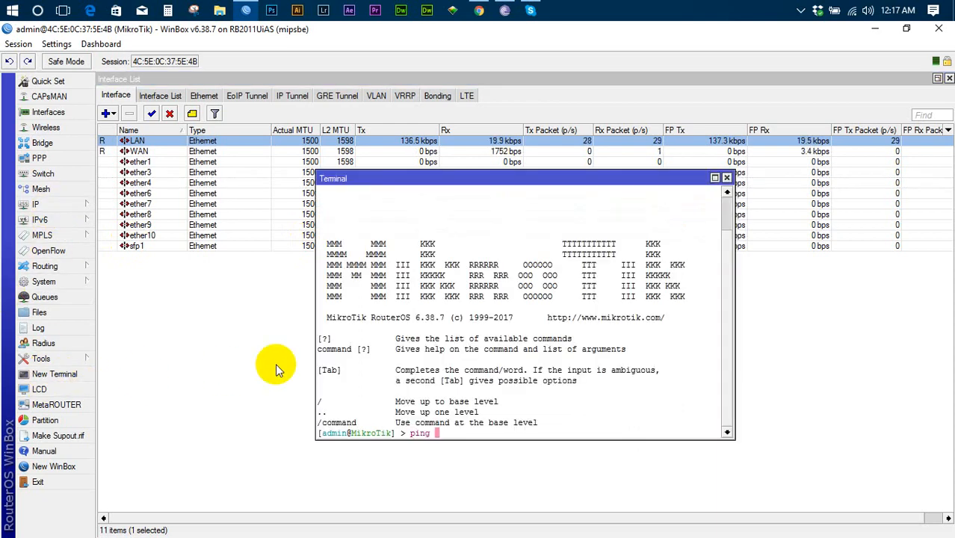
{"action": "type", "text": "8.8.8.8"}
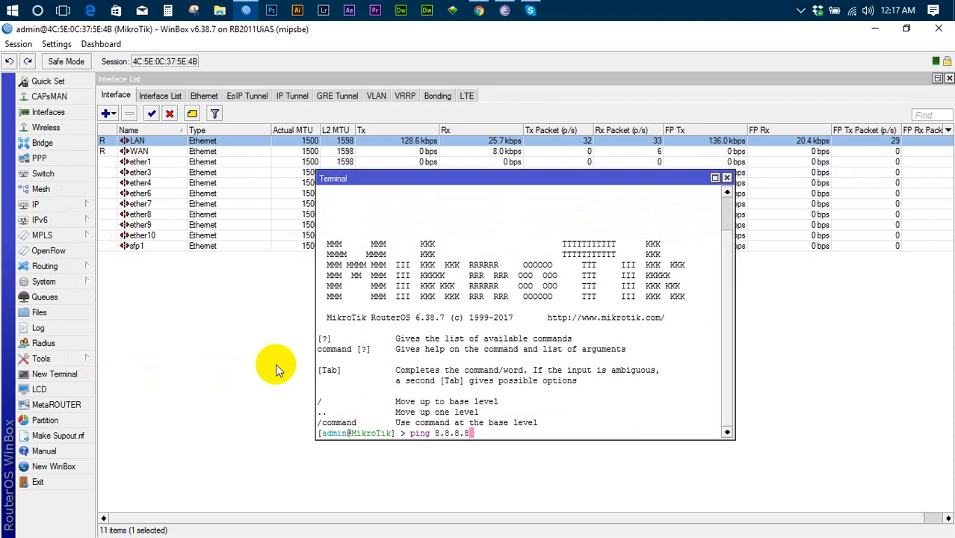
{"action": "key", "text": "Return"}
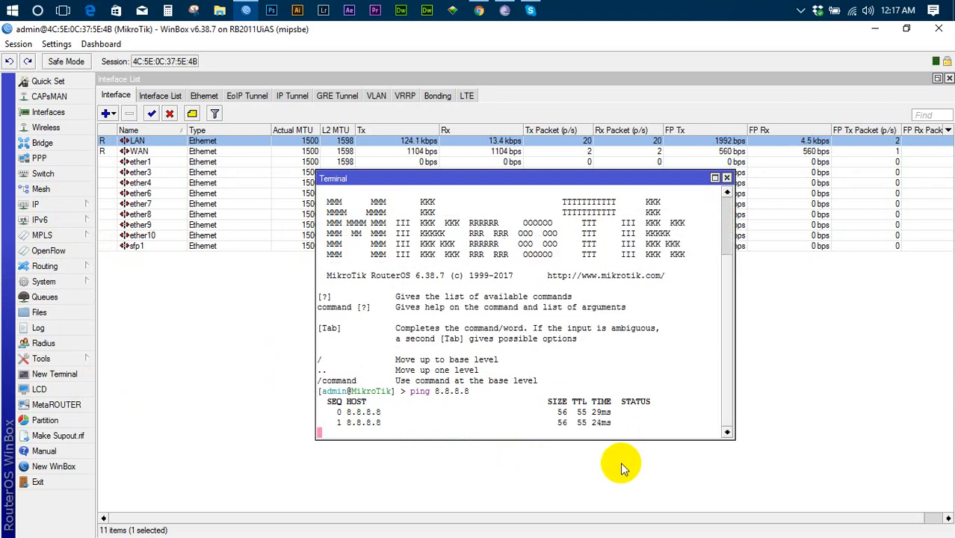
{"action": "left_click", "coordinate": [726, 178]}
- Disable the computer's Wi-Fi adapter in Windows Network Connections and close the network windows
{"action": "right_click", "coordinate": [850, 11]}
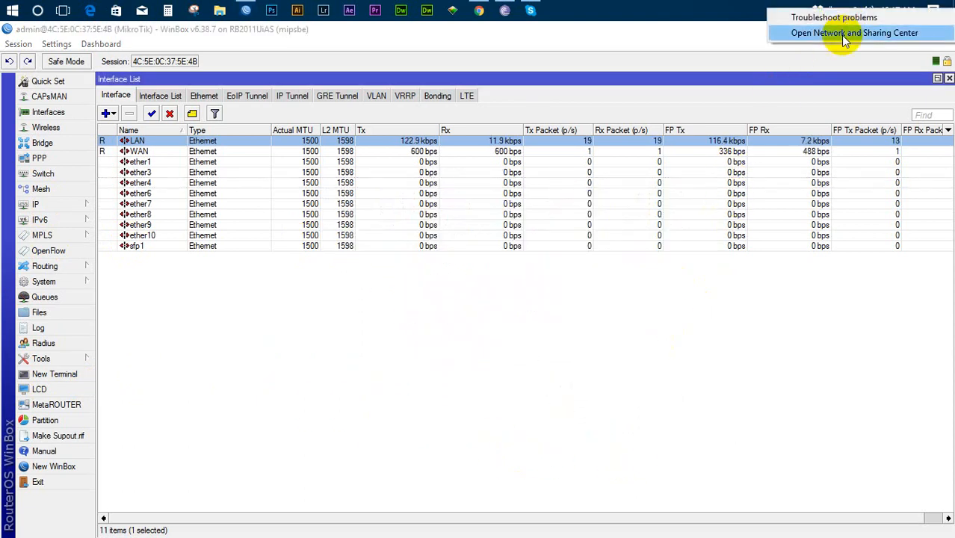
{"action": "left_click", "coordinate": [840, 34]}
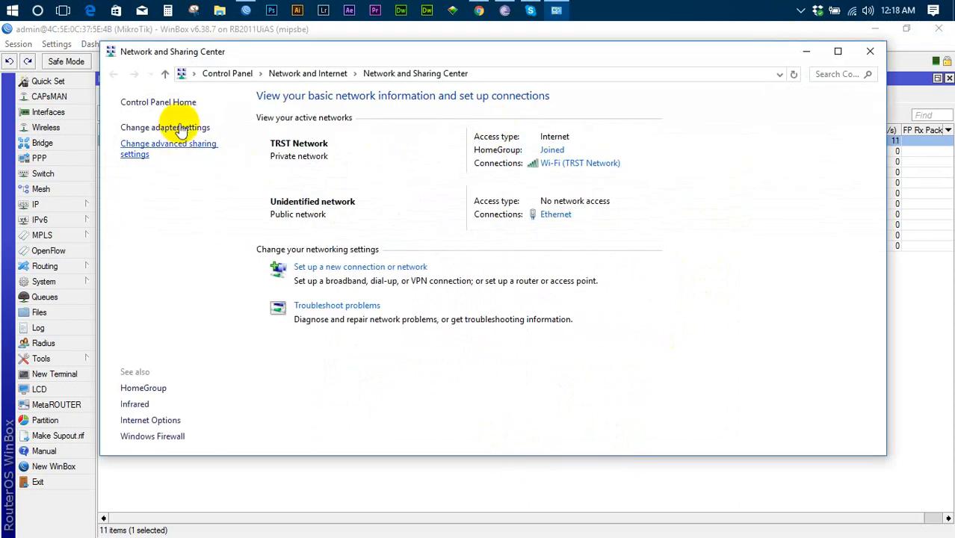
{"action": "left_click", "coordinate": [187, 134]}
{"action": "left_click", "coordinate": [362, 203]}
{"action": "right_click", "coordinate": [368, 201]}
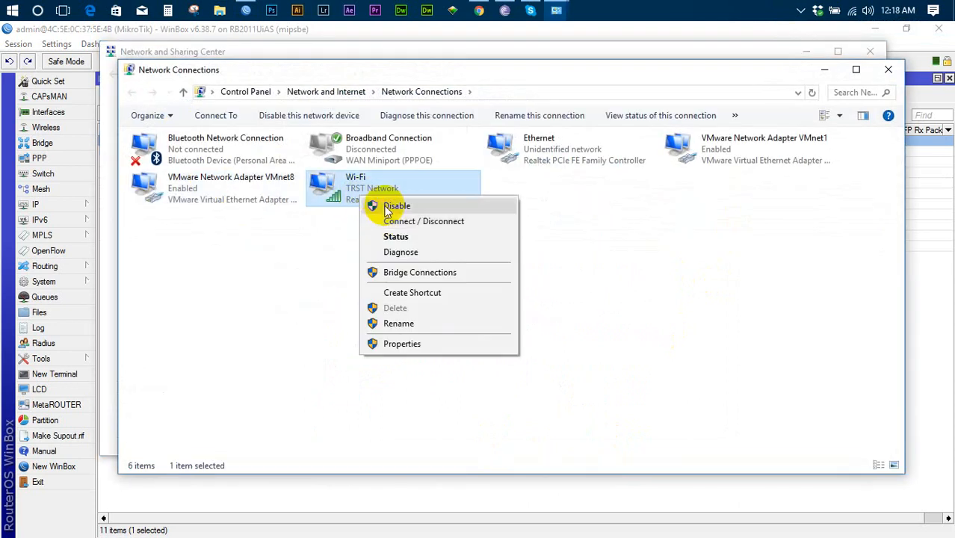
{"action": "left_click", "coordinate": [390, 206]}
{"action": "left_click", "coordinate": [887, 69]}
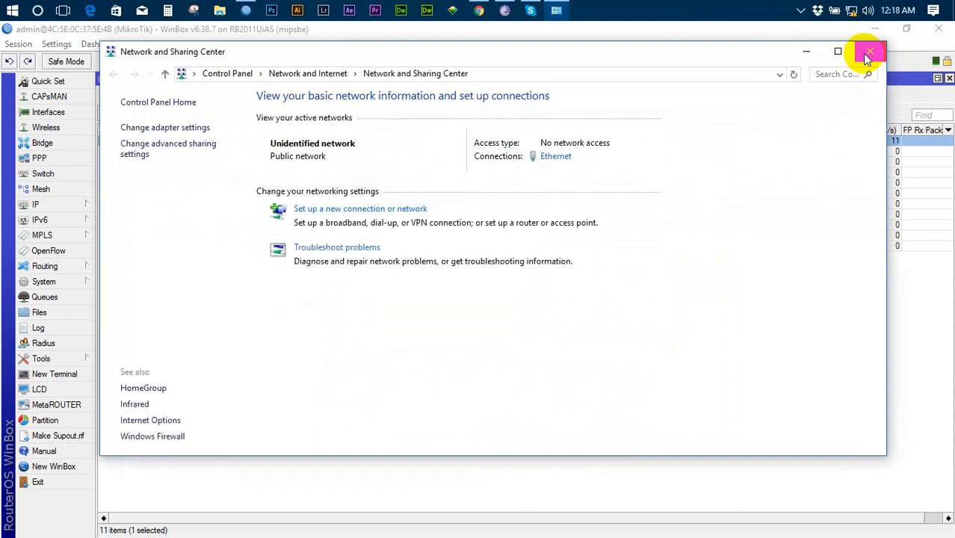
{"action": "left_click", "coordinate": [868, 52]}
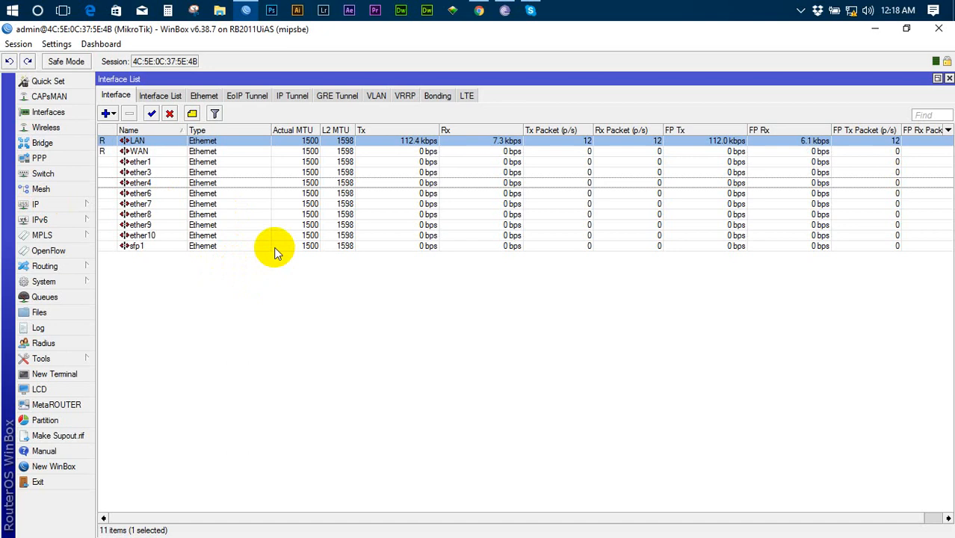
- Start a new entry in the router's IP address list with the address 192.168.10.1/24
{"action": "left_click", "coordinate": [79, 208]}
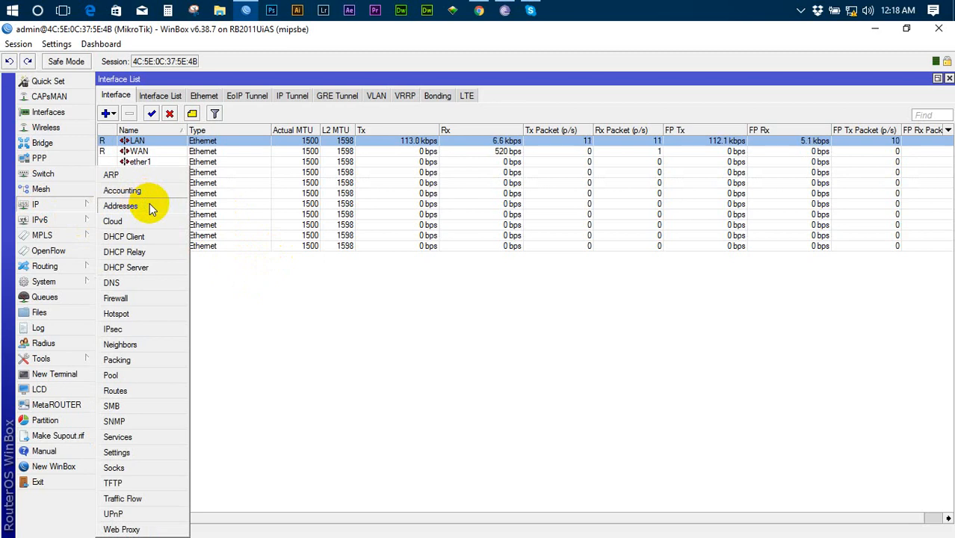
{"action": "left_click", "coordinate": [236, 297]}
{"action": "left_click", "coordinate": [51, 208]}
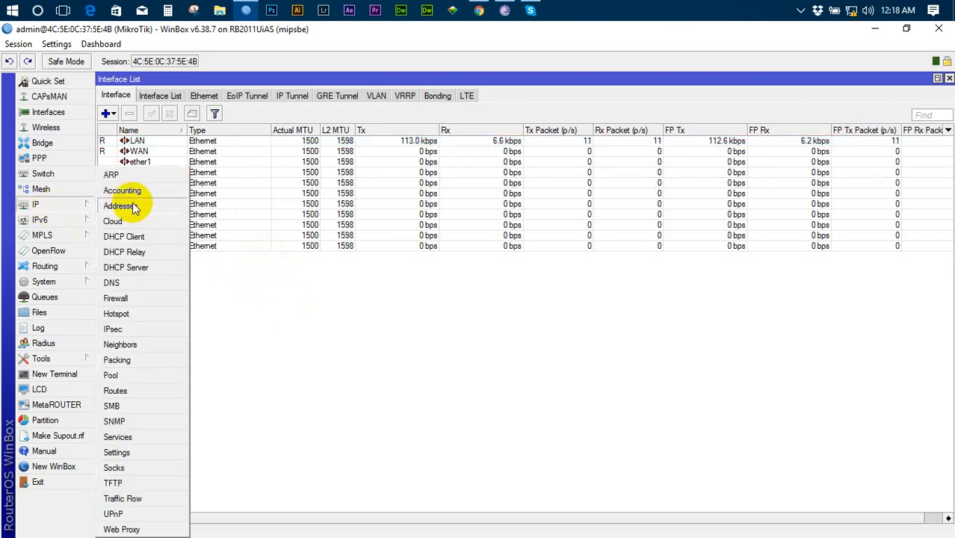
{"action": "left_click", "coordinate": [135, 211]}
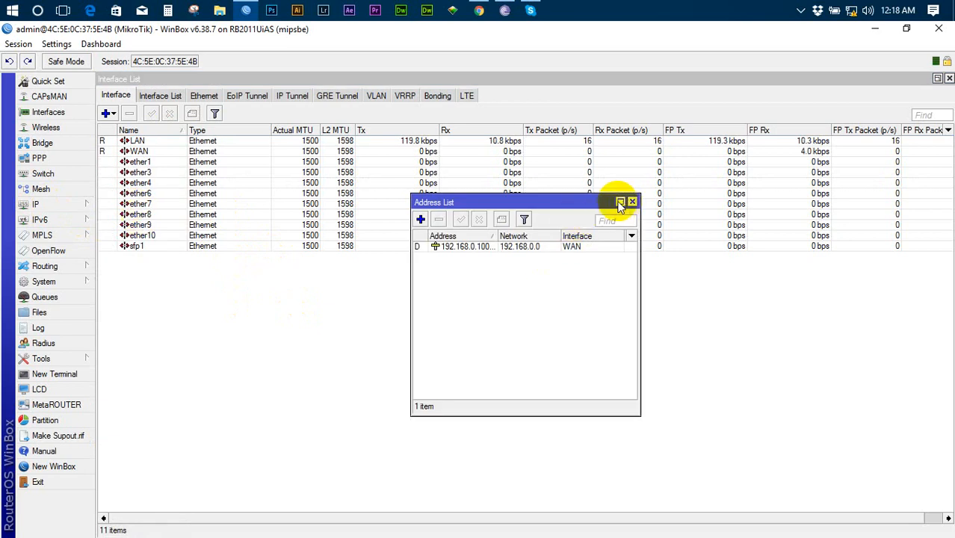
{"action": "left_click_drag", "start_coordinate": [459, 201], "coordinate": [304, 135]}
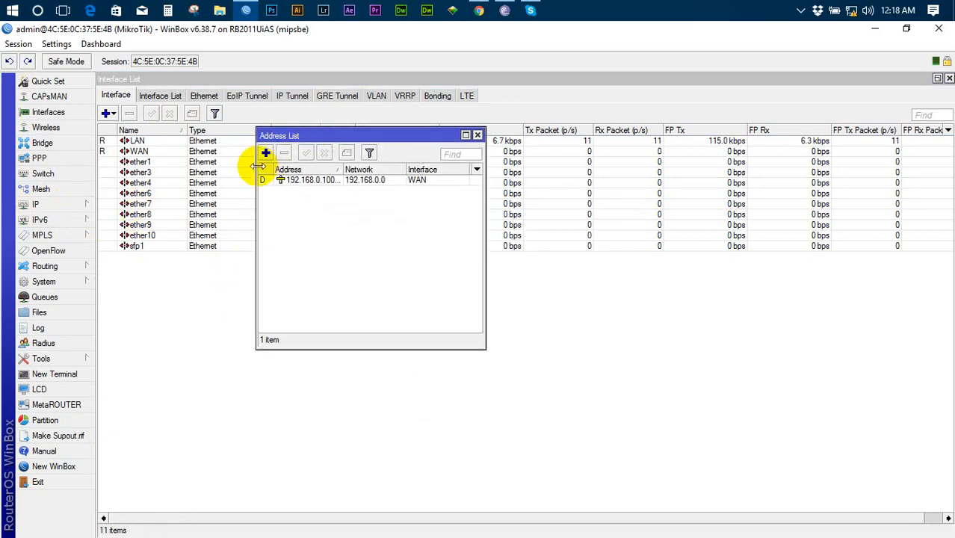
{"action": "left_click", "coordinate": [266, 154]}
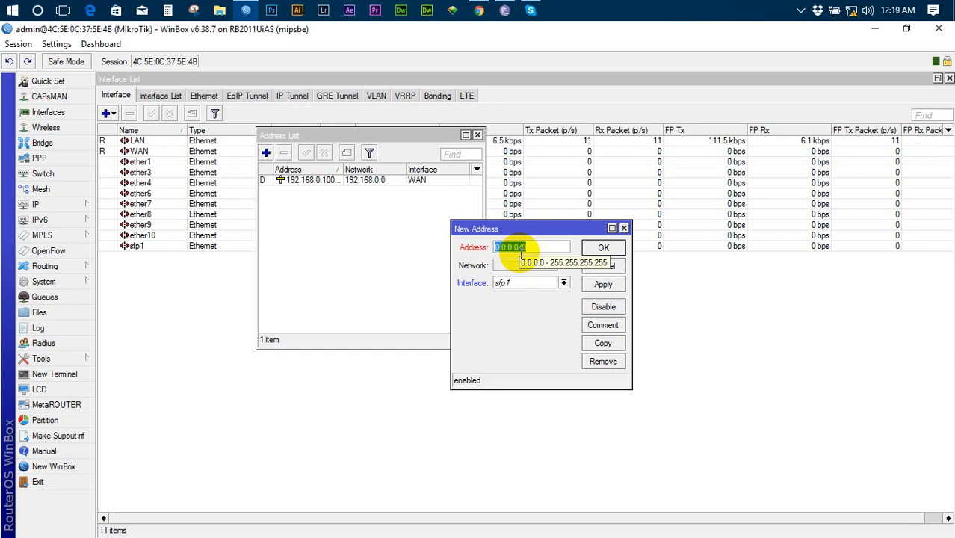
{"action": "type", "text": "192.1"}
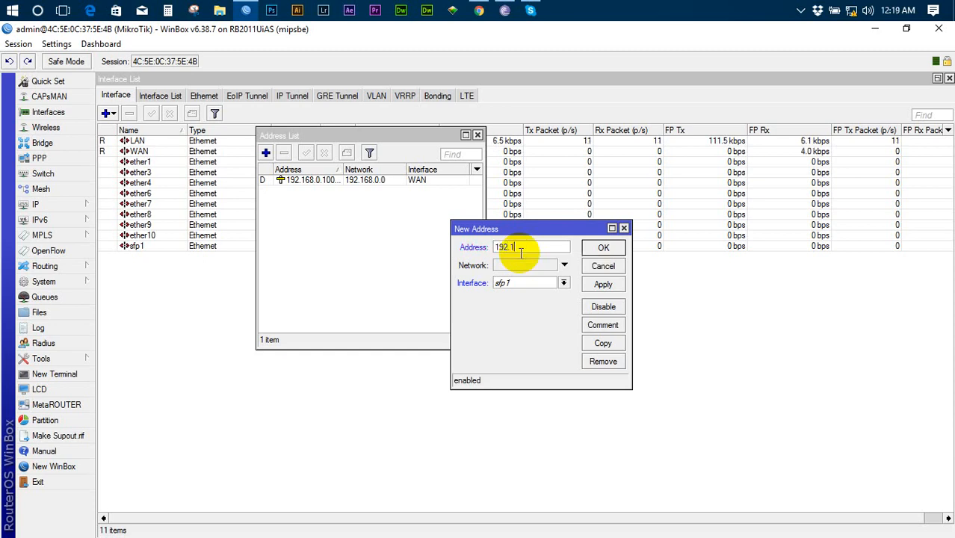
{"action": "type", "text": "68.10.1/2"}
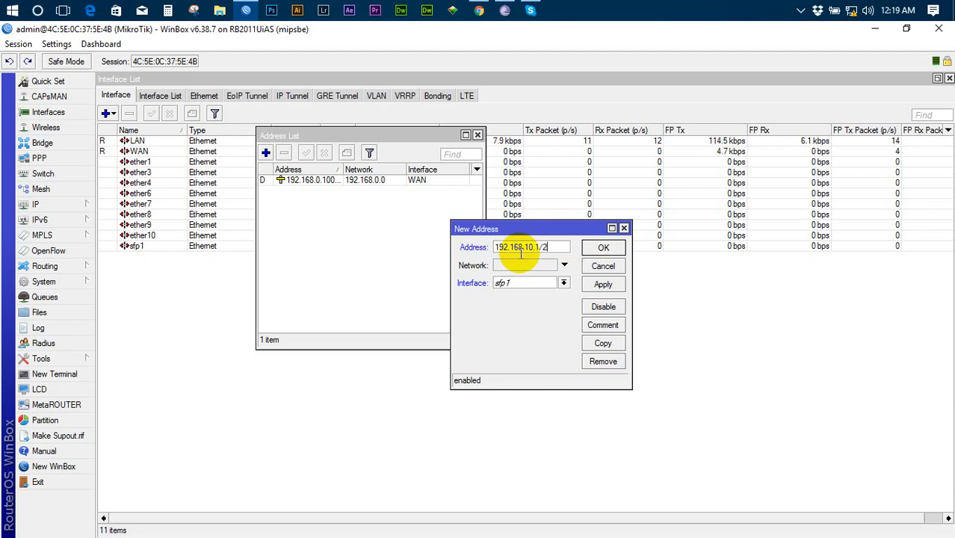
{"action": "type", "text": "4"}
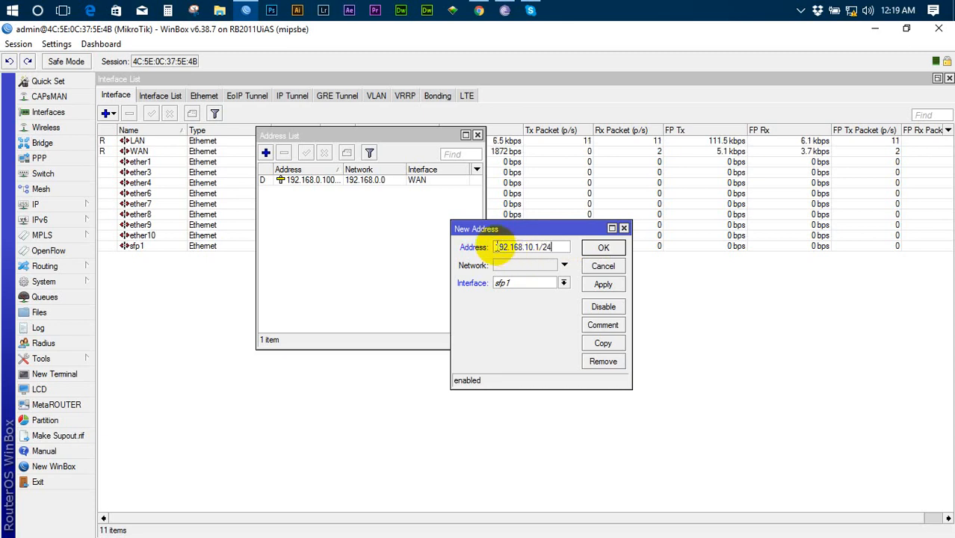
- Assign the new address to the LAN interface, save it and close the address list
{"action": "left_click_drag", "start_coordinate": [495, 248], "coordinate": [564, 249]}
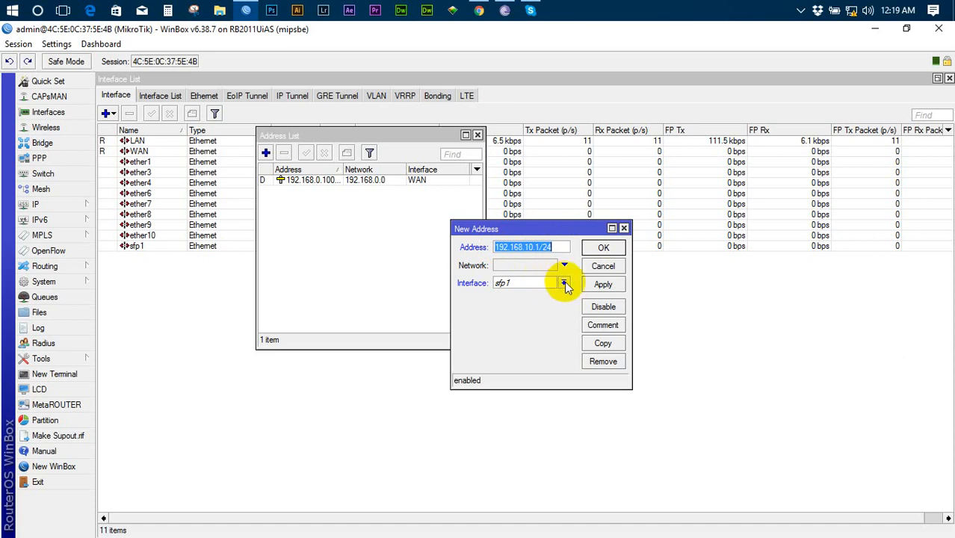
{"action": "left_click", "coordinate": [563, 282]}
{"action": "left_click", "coordinate": [534, 292]}
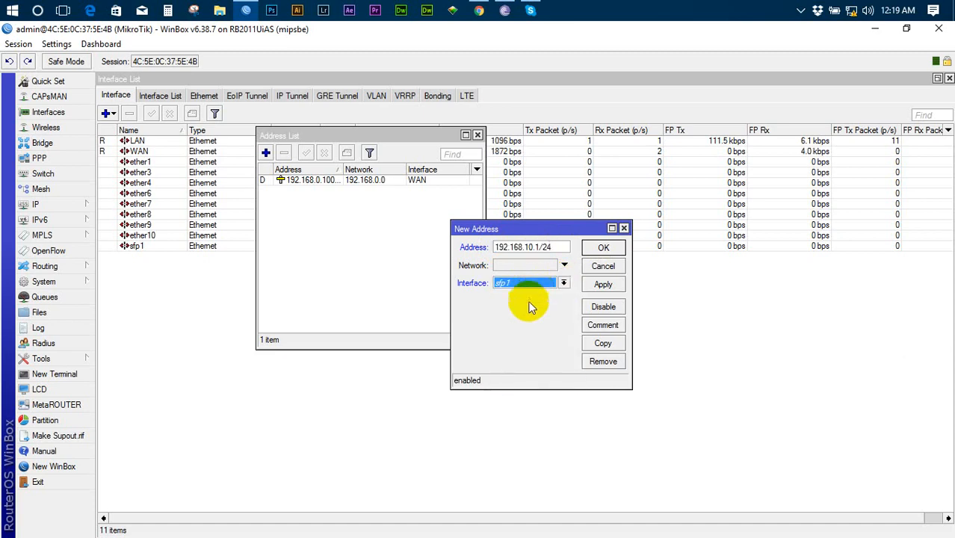
{"action": "left_click", "coordinate": [564, 282]}
{"action": "left_click", "coordinate": [551, 292]}
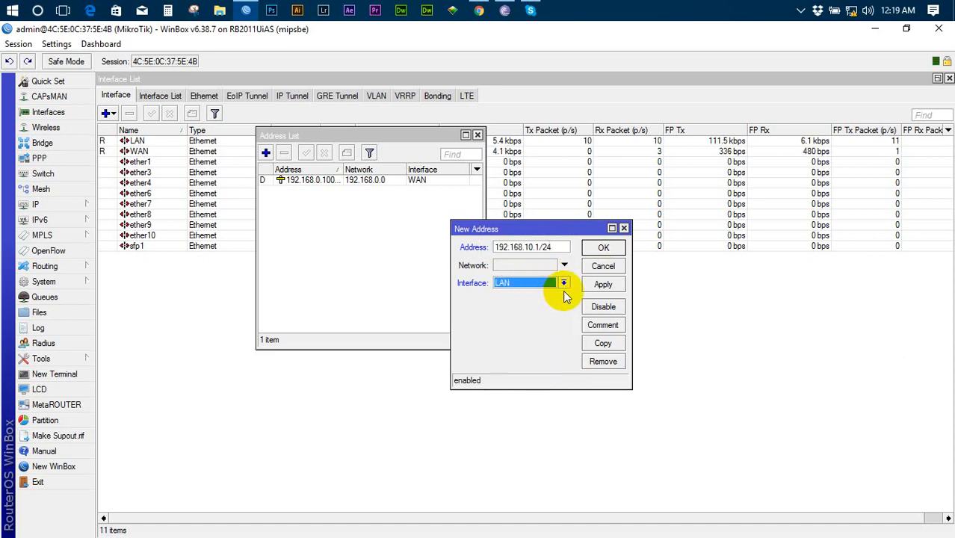
{"action": "left_click", "coordinate": [602, 288]}
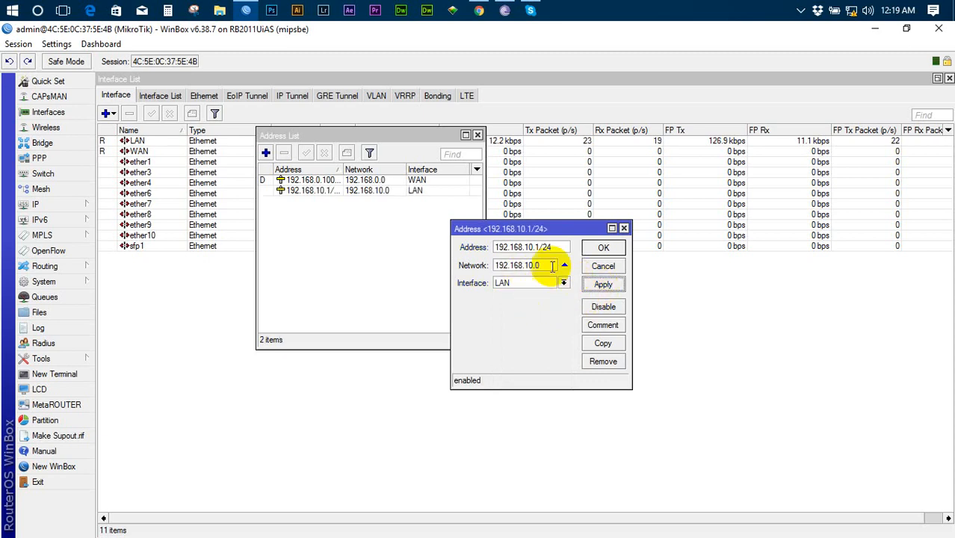
{"action": "left_click", "coordinate": [603, 247]}
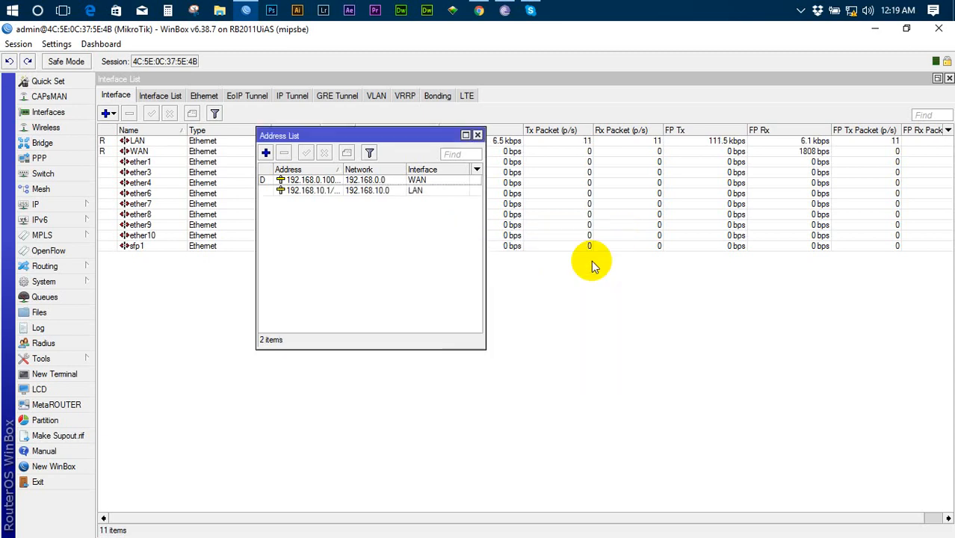
{"action": "left_click", "coordinate": [363, 191]}
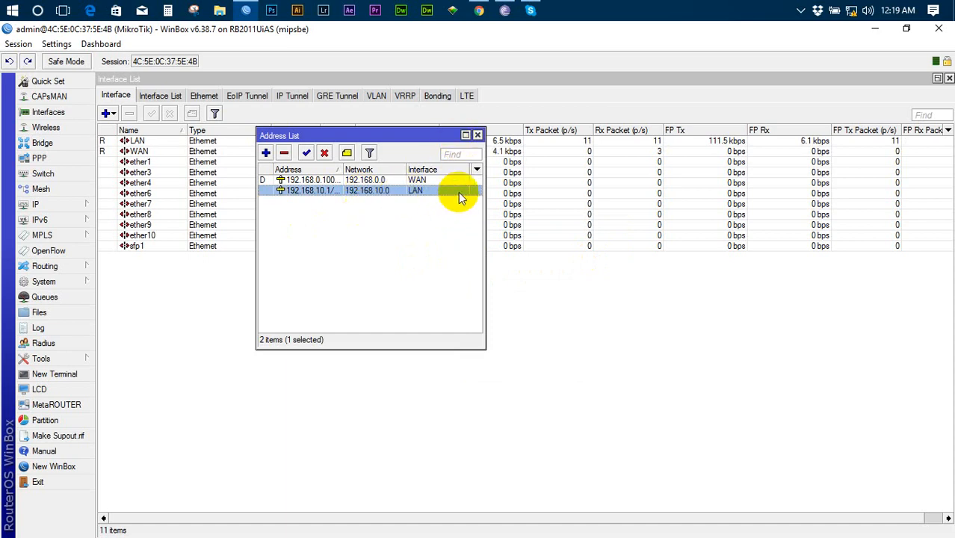
{"action": "left_click", "coordinate": [478, 136]}
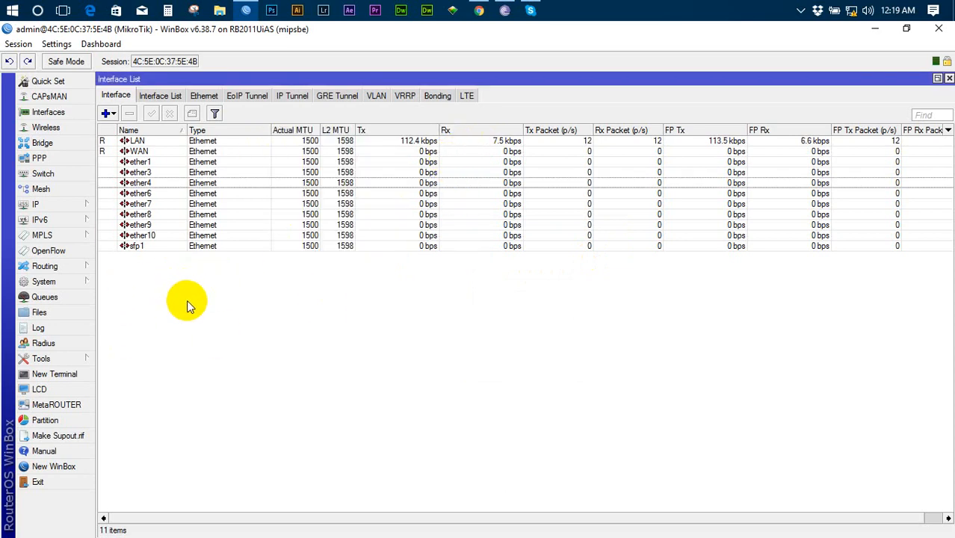
- Open the Internet Protocol Version 4 properties of the computer's Ethernet connection from the Windows network settings
{"action": "right_click", "coordinate": [850, 12]}
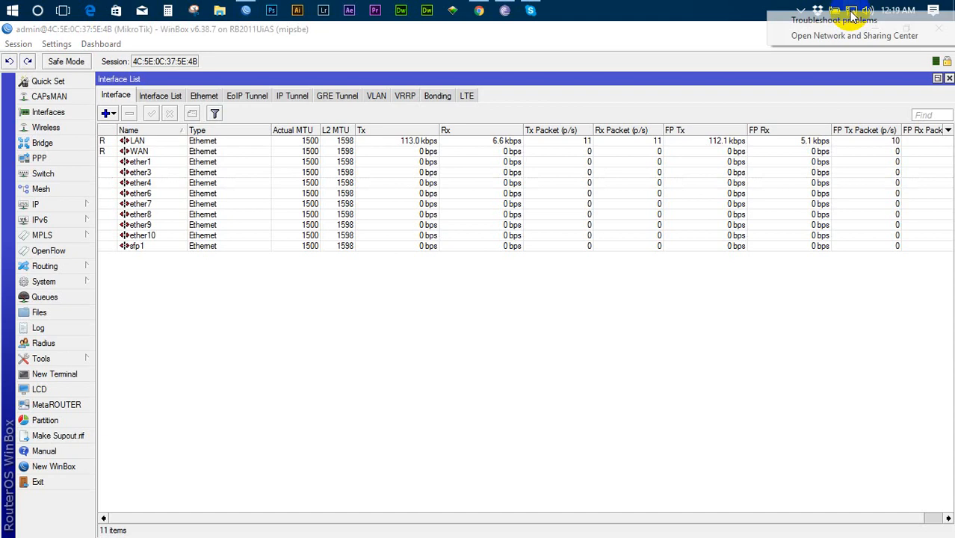
{"action": "left_click", "coordinate": [834, 37]}
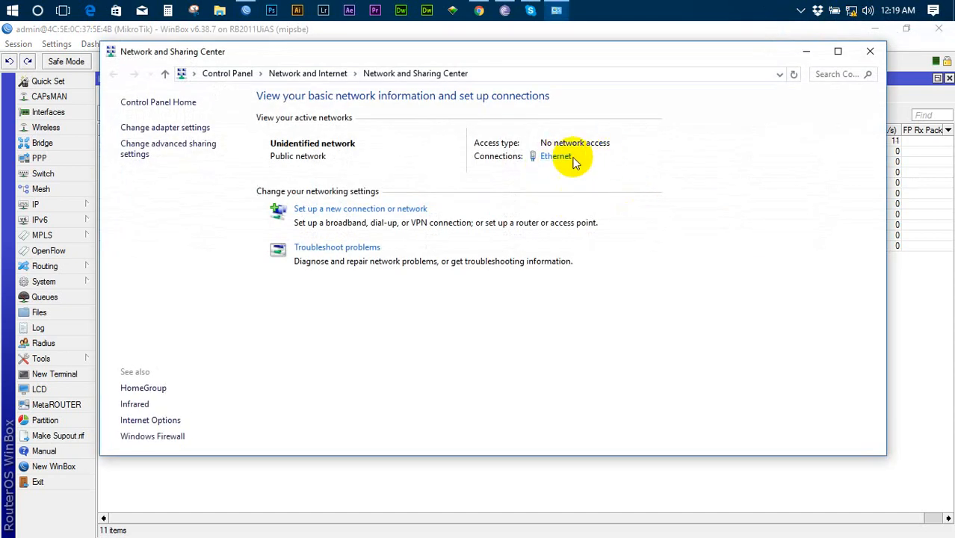
{"action": "left_click", "coordinate": [556, 157]}
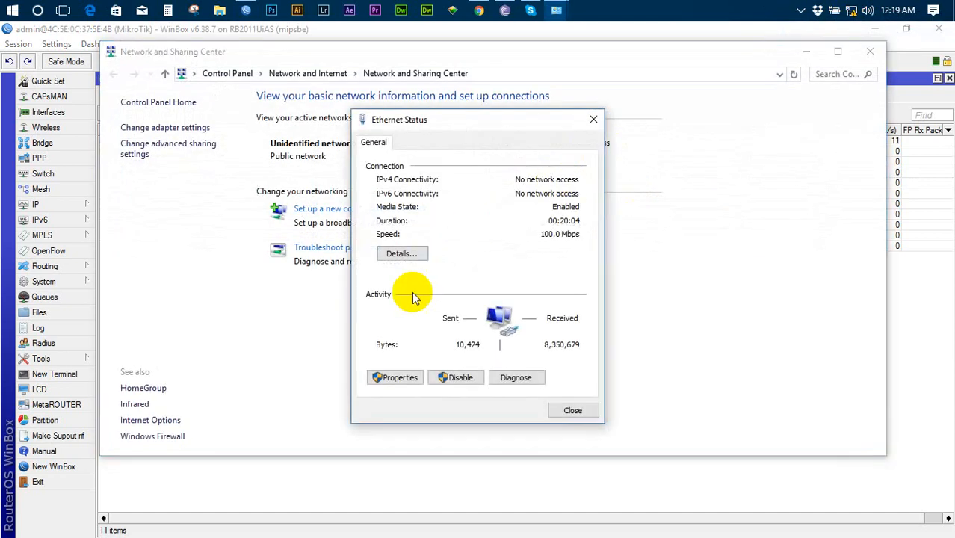
{"action": "left_click", "coordinate": [402, 379]}
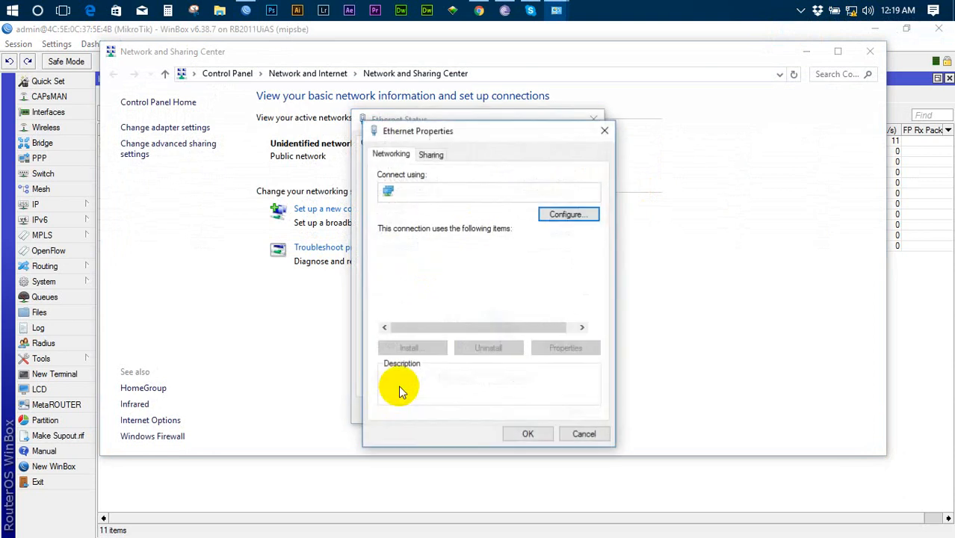
{"action": "double_click", "coordinate": [449, 291]}
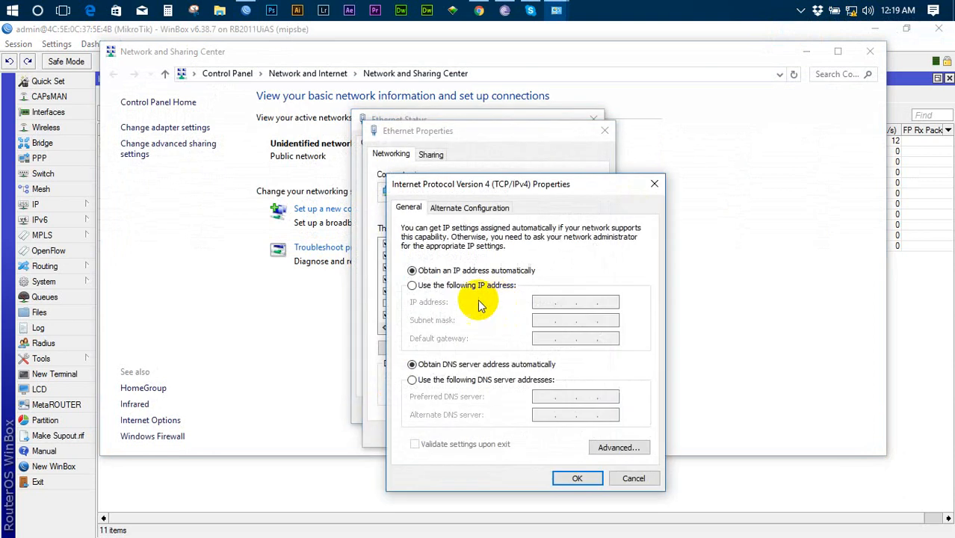
- Give the Ethernet connection the static IP address 192.168.10.2, subnet mask 255.255.255.0 and default gateway 192.168.10.1
{"action": "left_click", "coordinate": [452, 286]}
{"action": "left_click", "coordinate": [550, 302]}
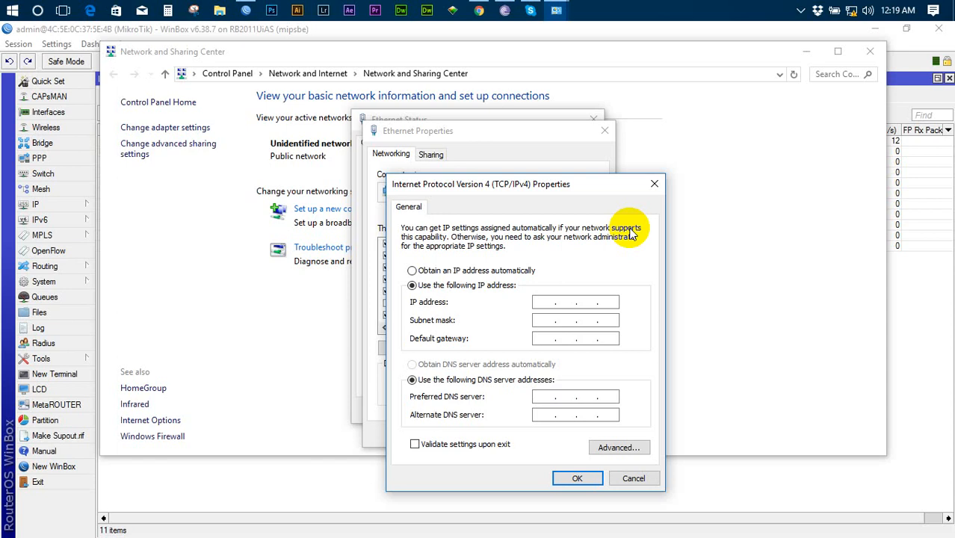
{"action": "type", "text": "192.168.10.2"}
{"action": "key", "text": "Tab"}
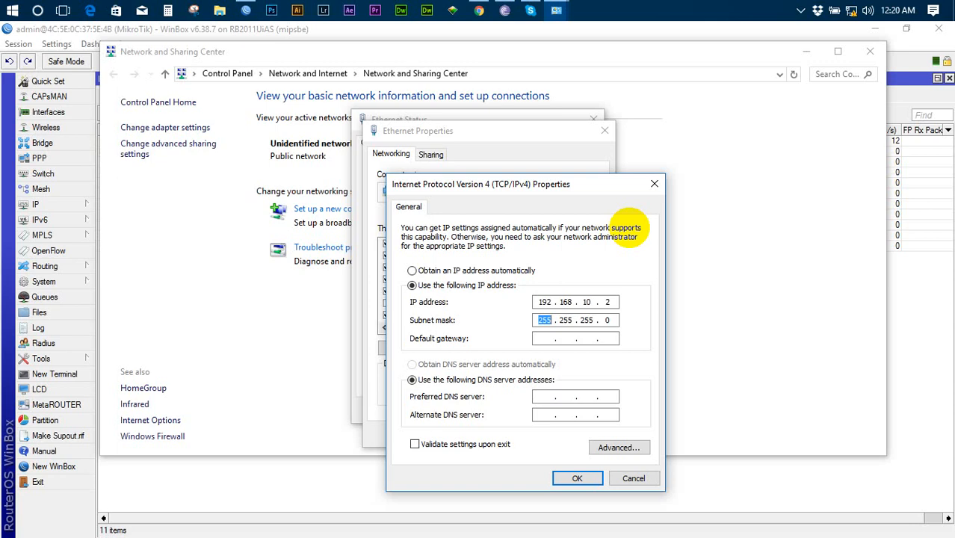
{"action": "key", "text": "Tab"}
{"action": "type", "text": "192"}
- Look up the dynamic DNS server address in the router's DNS settings
{"action": "left_click", "coordinate": [22, 205]}
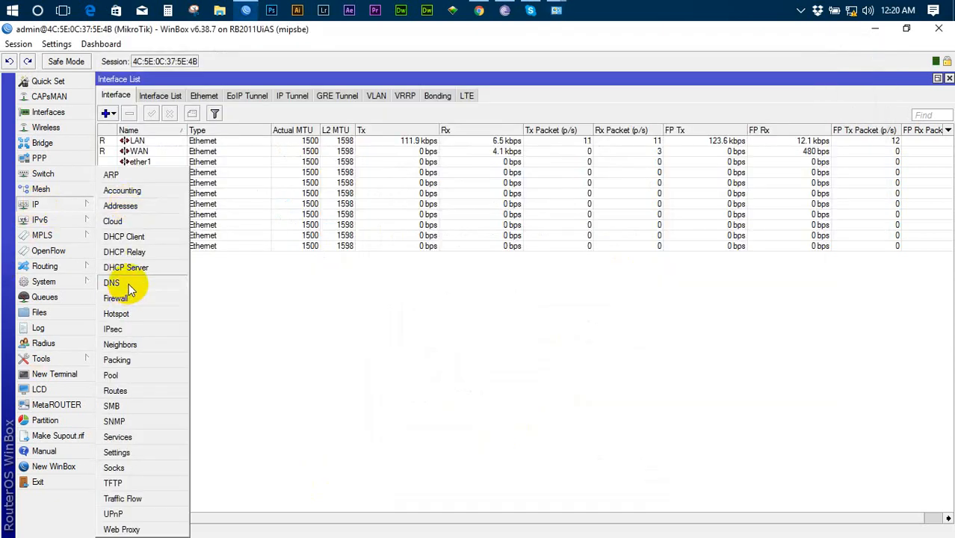
{"action": "left_click", "coordinate": [112, 283]}
{"action": "left_click_drag", "start_coordinate": [556, 228], "coordinate": [511, 236]}
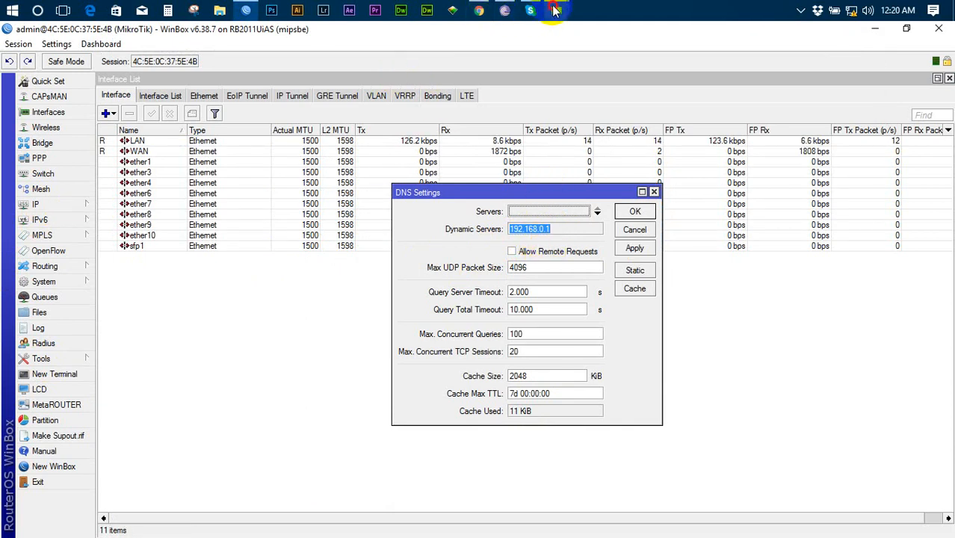
- Set the Ethernet connection's preferred DNS server to 192.168.0.1 and the alternate to 8.8.8.8, and save the adapter properties
{"action": "mouse_move", "coordinate": [556, 11]}
{"action": "left_click", "coordinate": [627, 81]}
{"action": "left_click", "coordinate": [543, 399]}
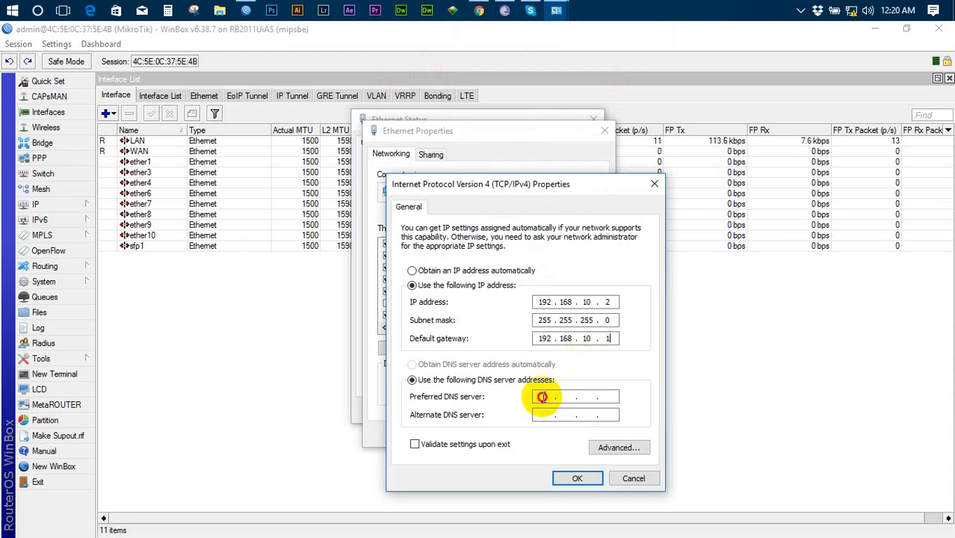
{"action": "type", "text": "192 ."}
{"action": "type", "text": "168 . 0 . 14"}
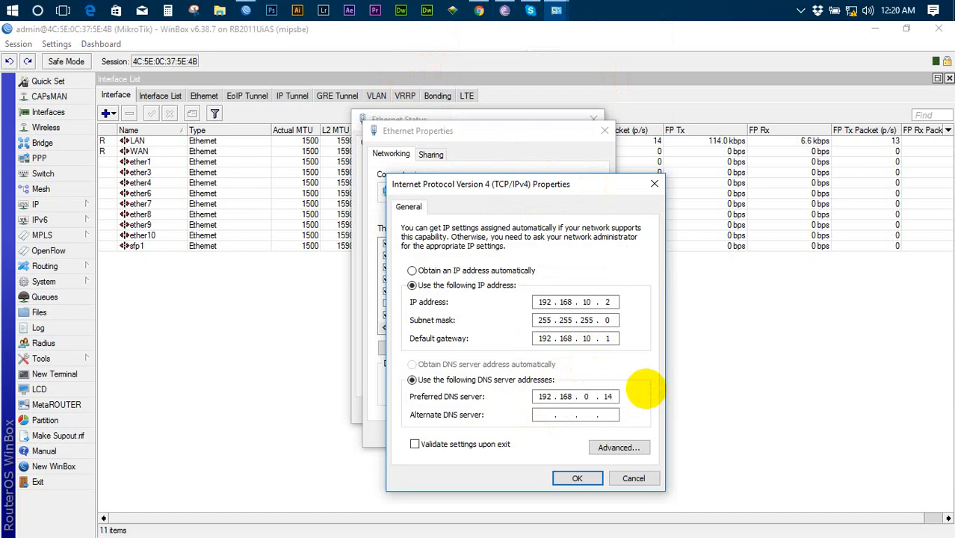
{"action": "key", "text": "BackSpace"}
{"action": "type", "text": "8.8.8.8"}
{"action": "left_click", "coordinate": [577, 478]}
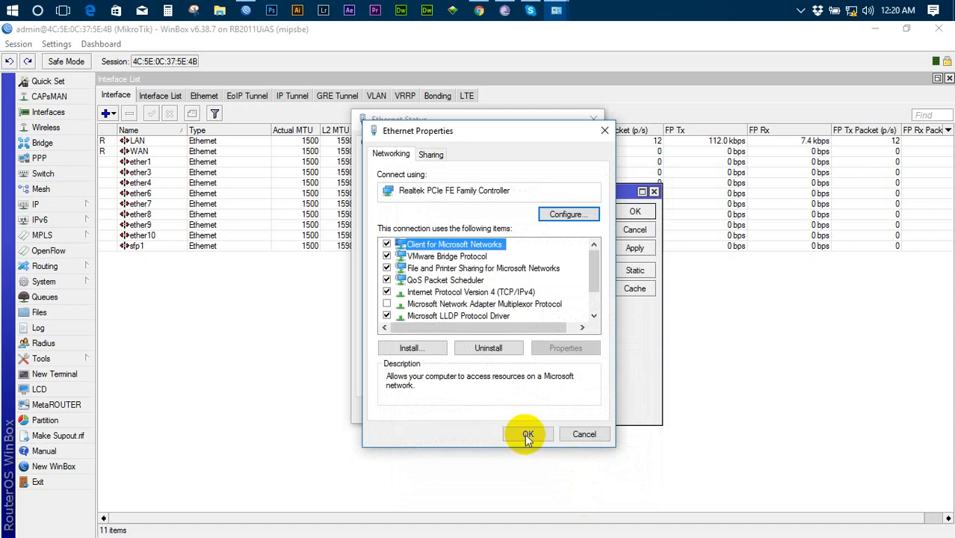
{"action": "left_click", "coordinate": [527, 434]}
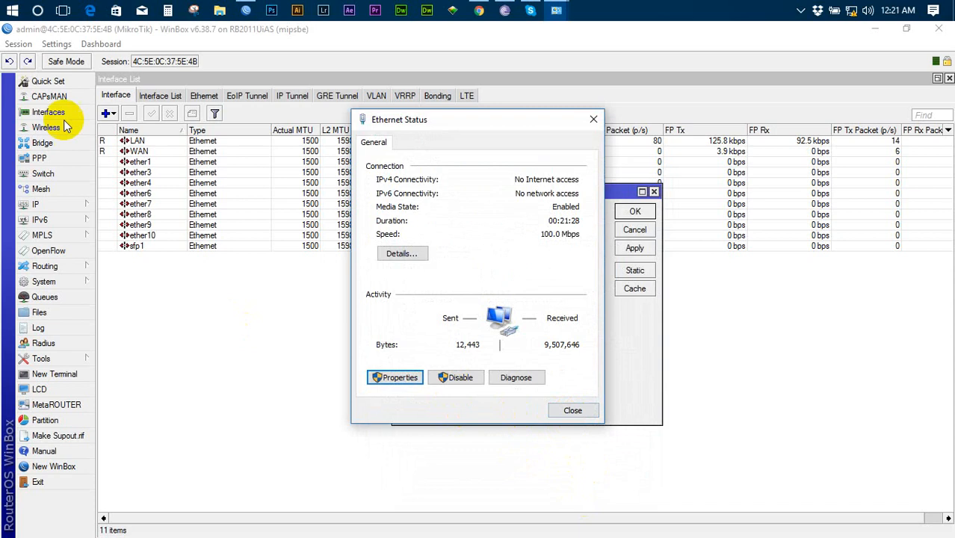
- Reconnect the dropped router session and open a Windows command prompt with the Run command cmd
{"action": "left_click", "coordinate": [37, 10]}
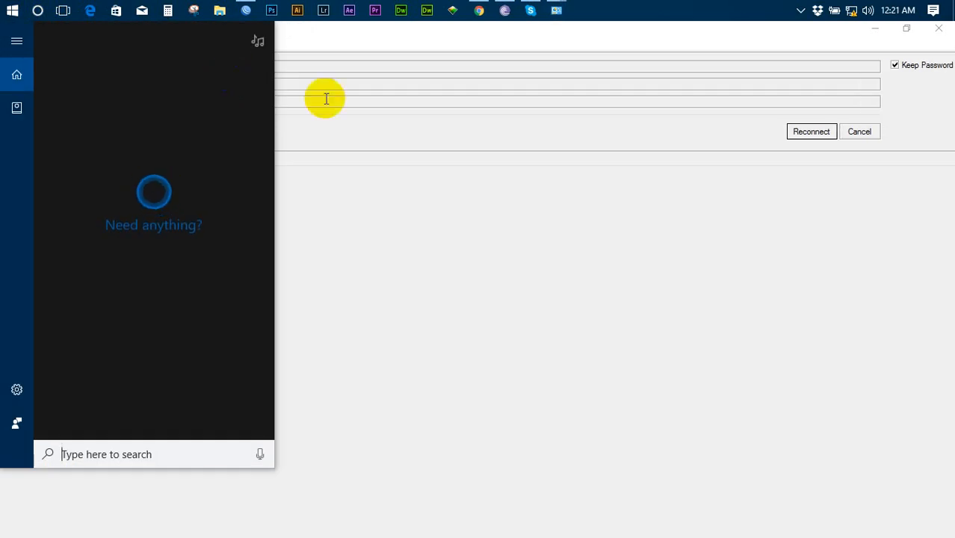
{"action": "left_click", "coordinate": [825, 132]}
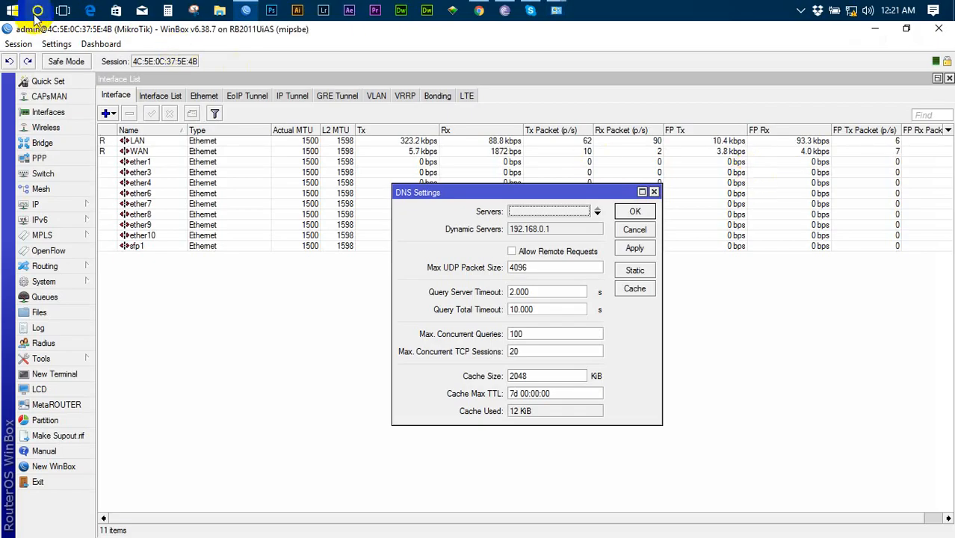
{"action": "key", "text": "super+r"}
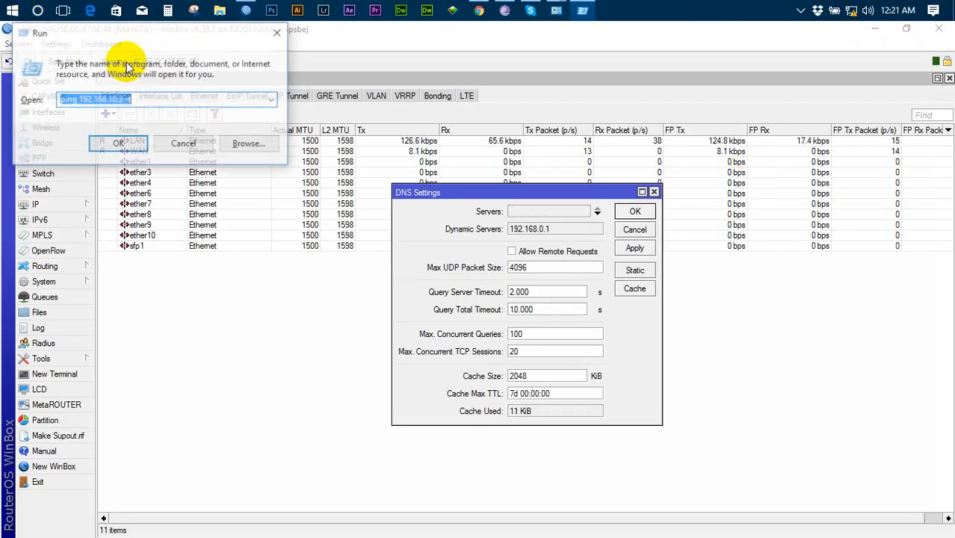
{"action": "type", "text": "cmd"}
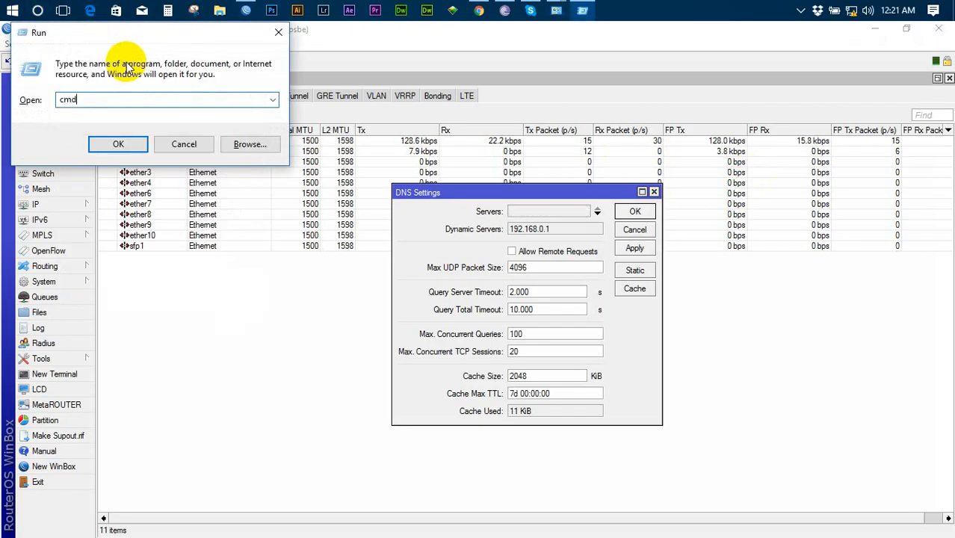
{"action": "key", "text": "Return"}
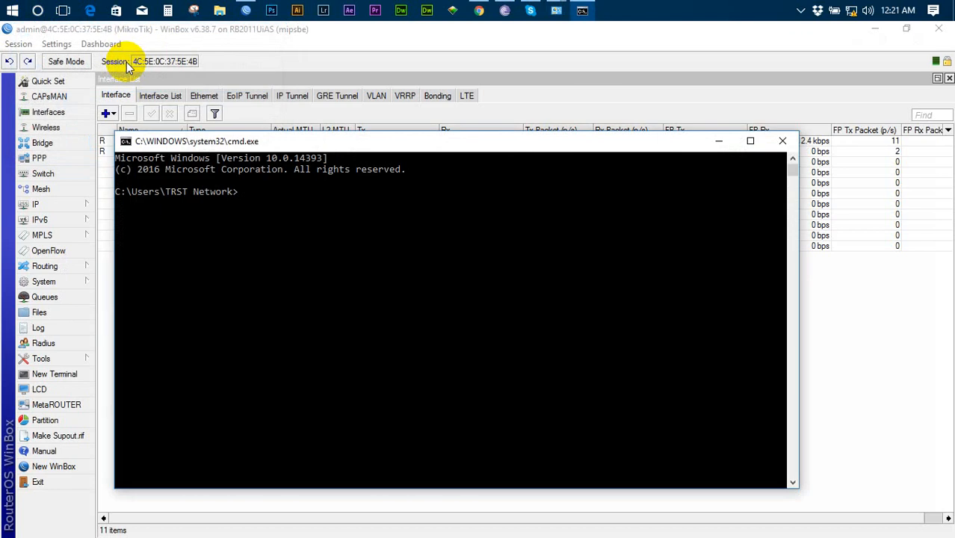
- Ping the router at 192.168.10.1 continuously from the command prompt, minimize it and close the router's DNS settings
{"action": "type", "text": "ping 192.168.10.1 -t"}
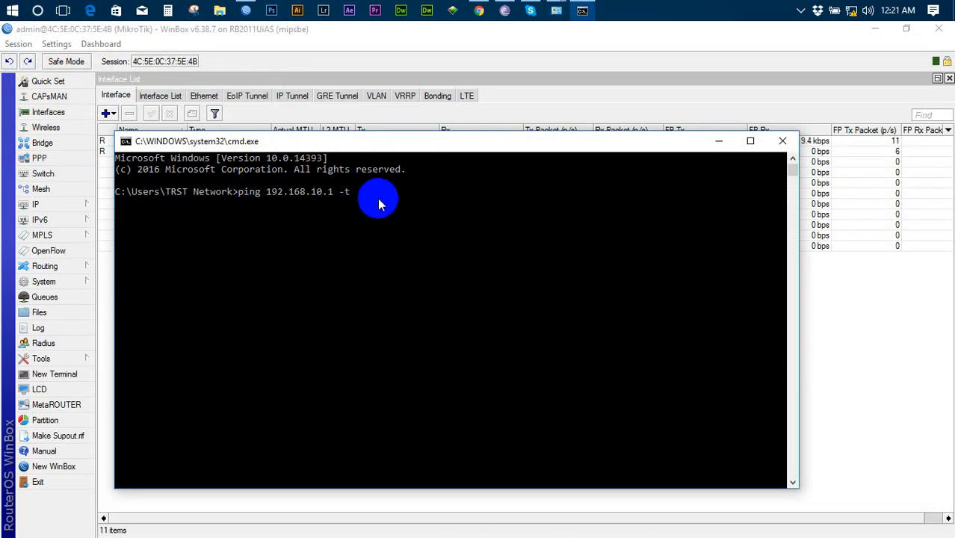
{"action": "key", "text": "Return"}
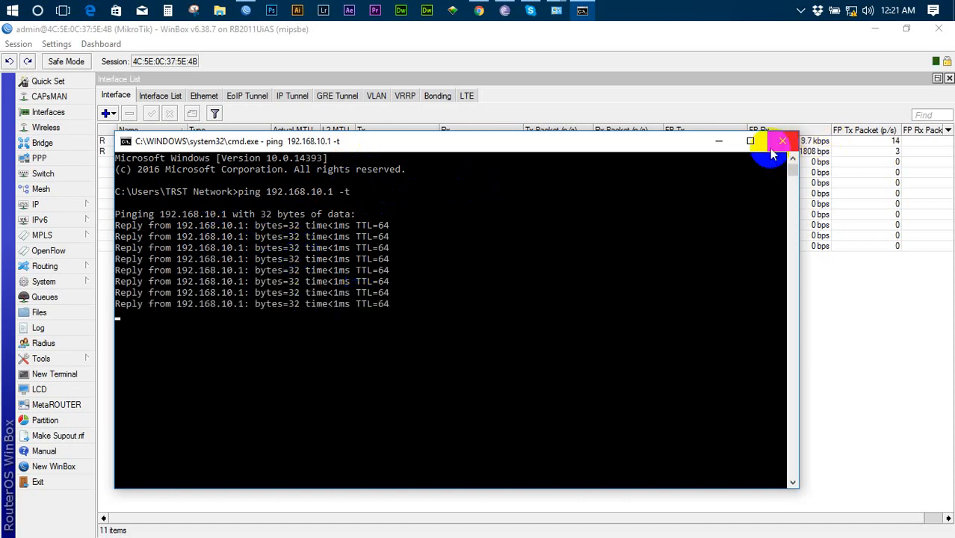
{"action": "left_click", "coordinate": [716, 142]}
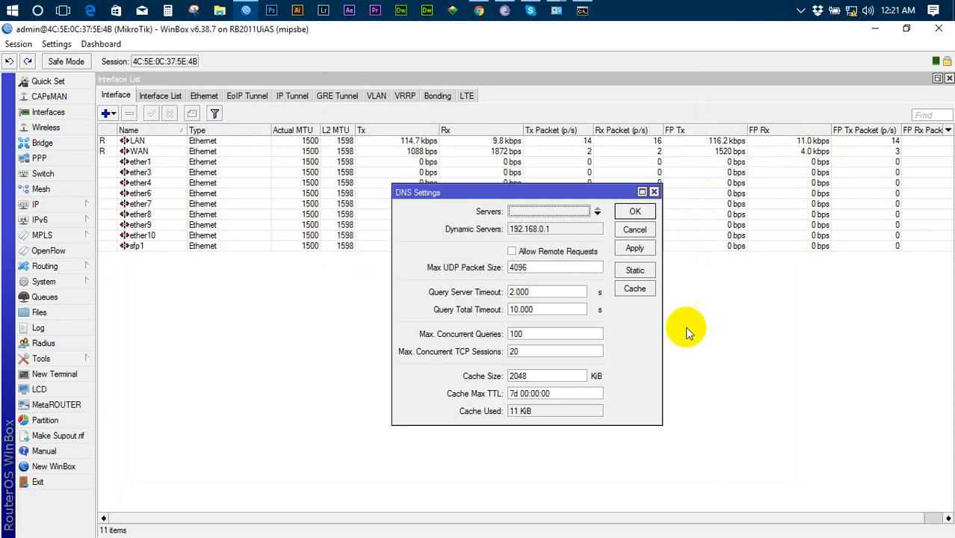
{"action": "left_click", "coordinate": [635, 211]}
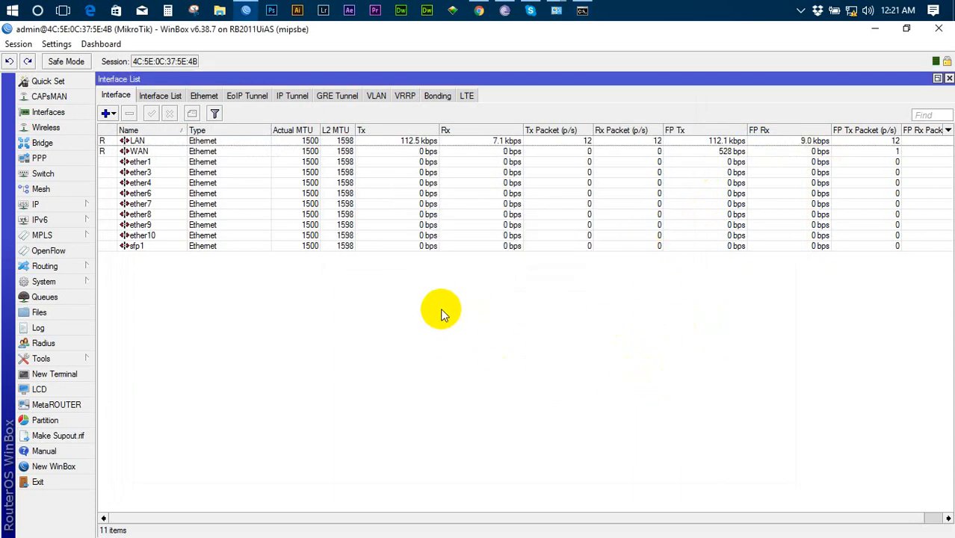
- Open the router's ARP list, inspect the details of the 192.168.10.2 entry and close them
{"action": "left_click", "coordinate": [80, 206]}
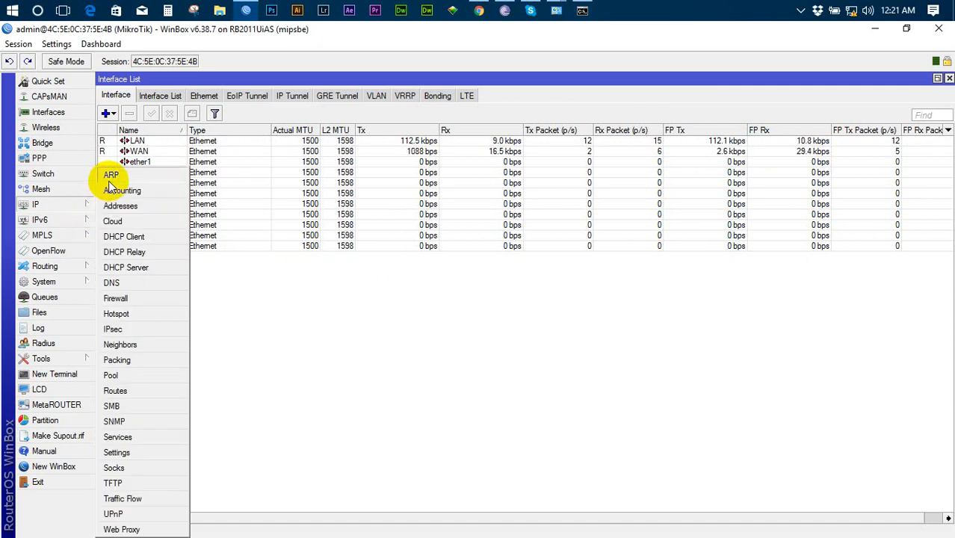
{"action": "left_click", "coordinate": [109, 176]}
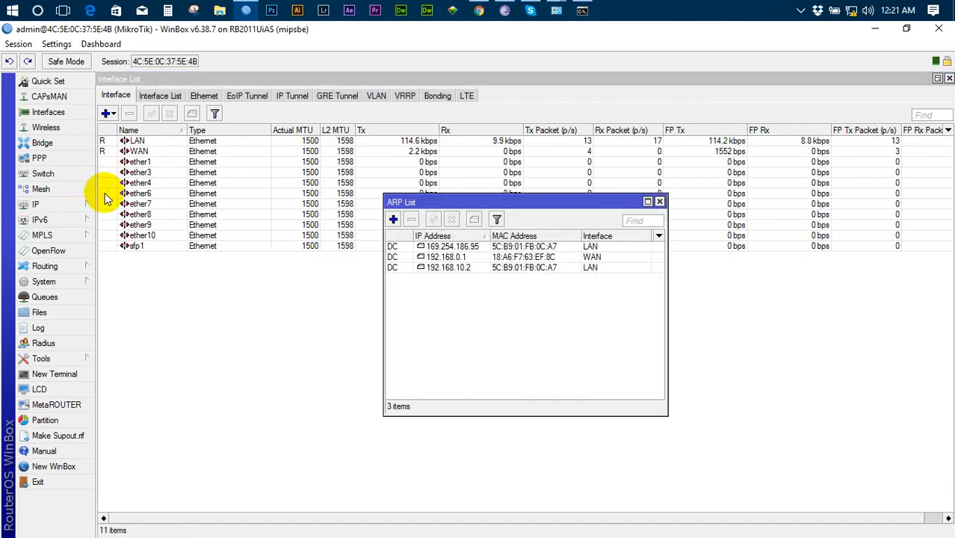
{"action": "left_click", "coordinate": [450, 274]}
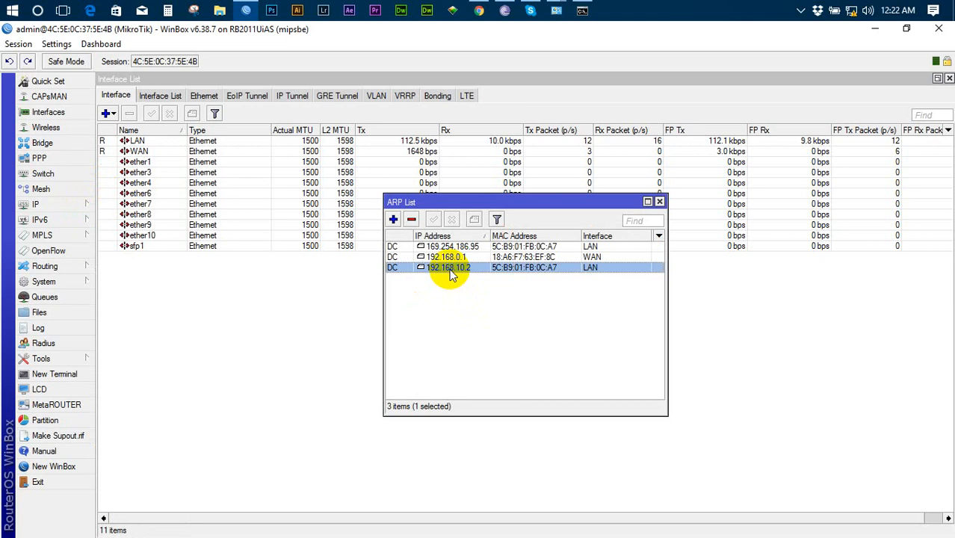
{"action": "double_click", "coordinate": [553, 269]}
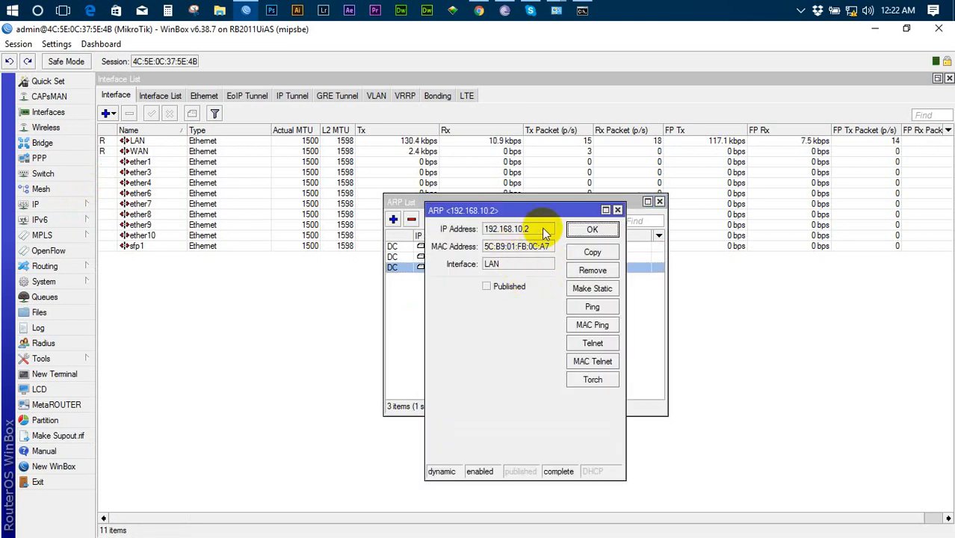
{"action": "left_click_drag", "start_coordinate": [544, 231], "coordinate": [486, 230]}
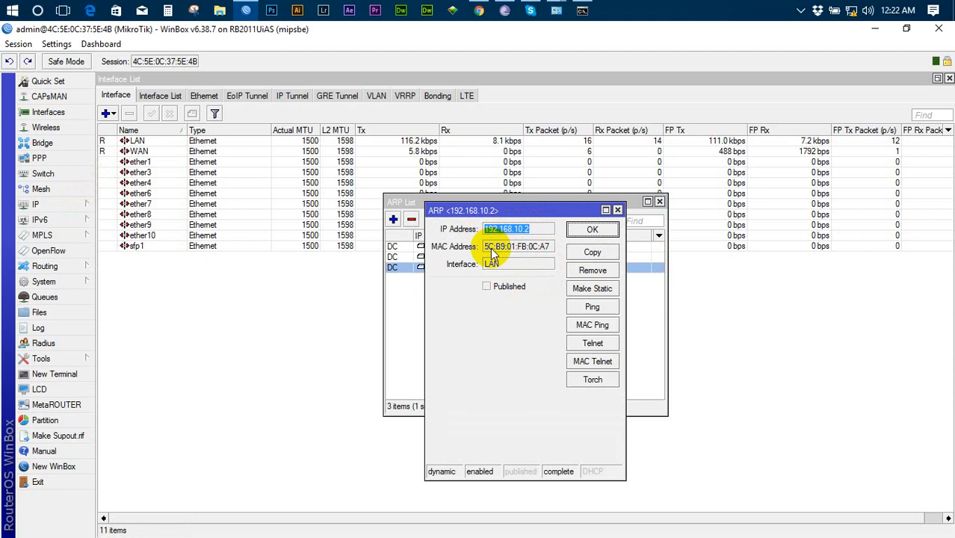
{"action": "left_click", "coordinate": [617, 210]}
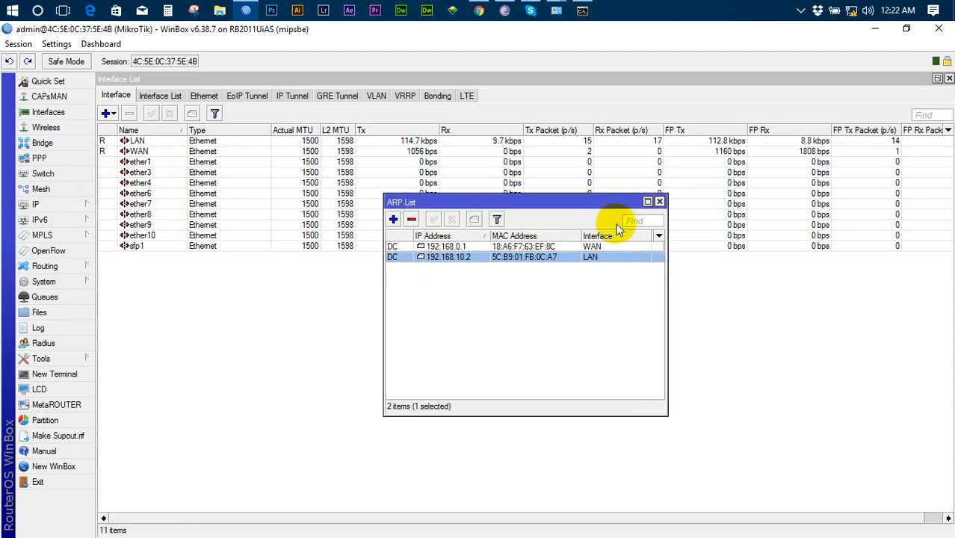
- Move the ARP list aside, reopen the 192.168.10.2 entry to examine its IP and MAC addresses, and briefly view the queue list
{"action": "left_click_drag", "start_coordinate": [618, 200], "coordinate": [419, 80]}
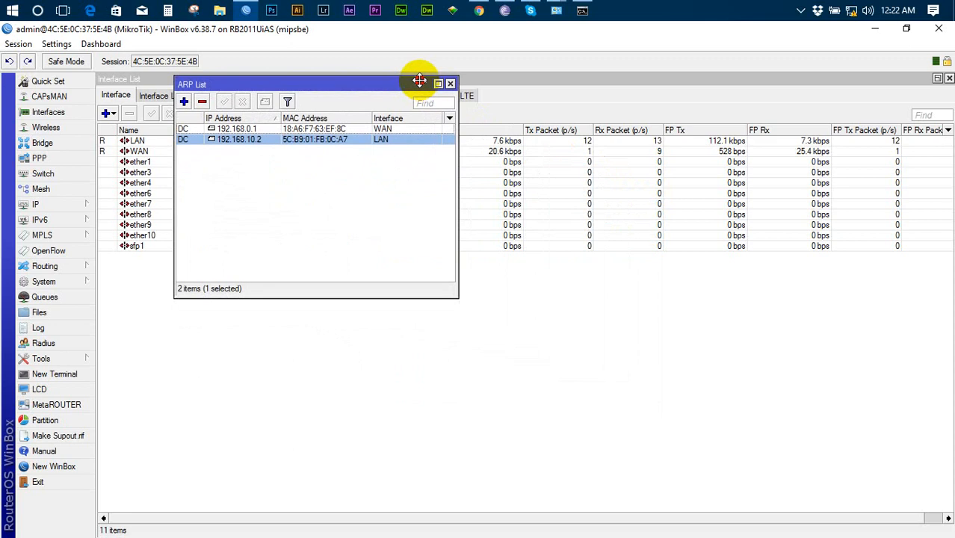
{"action": "double_click", "coordinate": [262, 137]}
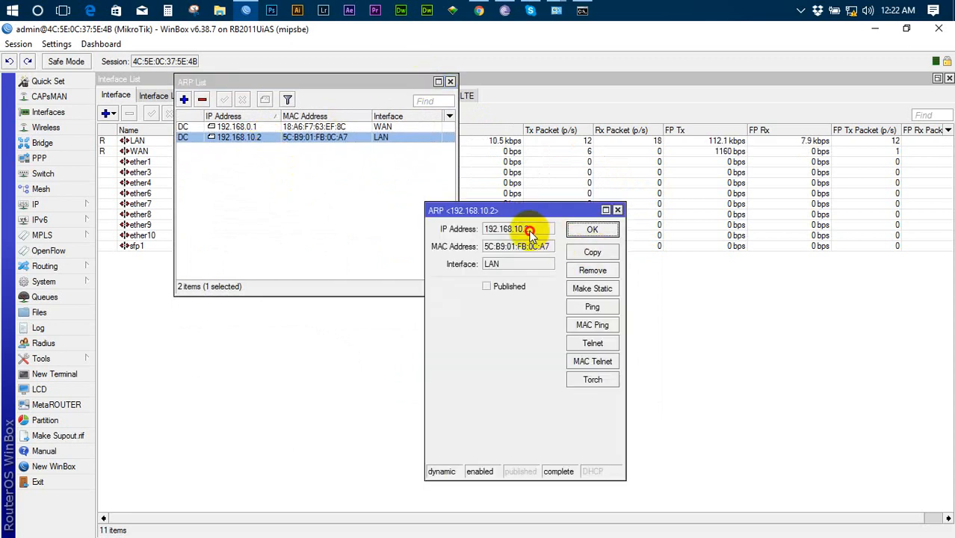
{"action": "left_click_drag", "start_coordinate": [530, 232], "coordinate": [487, 233]}
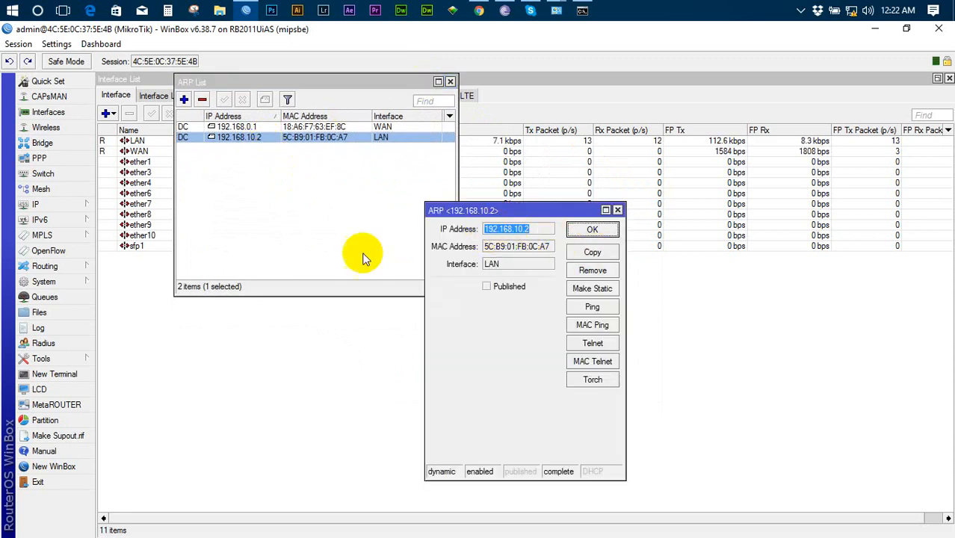
{"action": "left_click", "coordinate": [39, 299]}
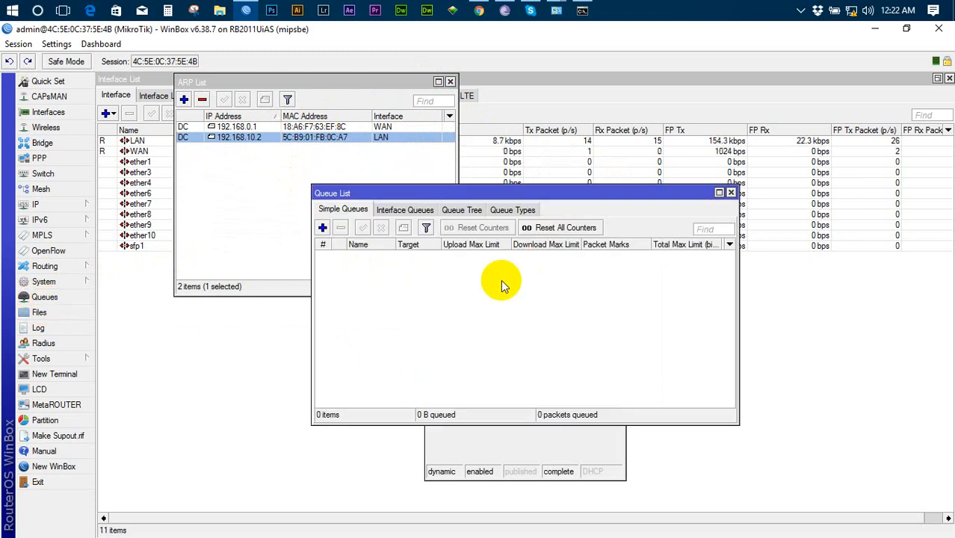
{"action": "left_click", "coordinate": [730, 193]}
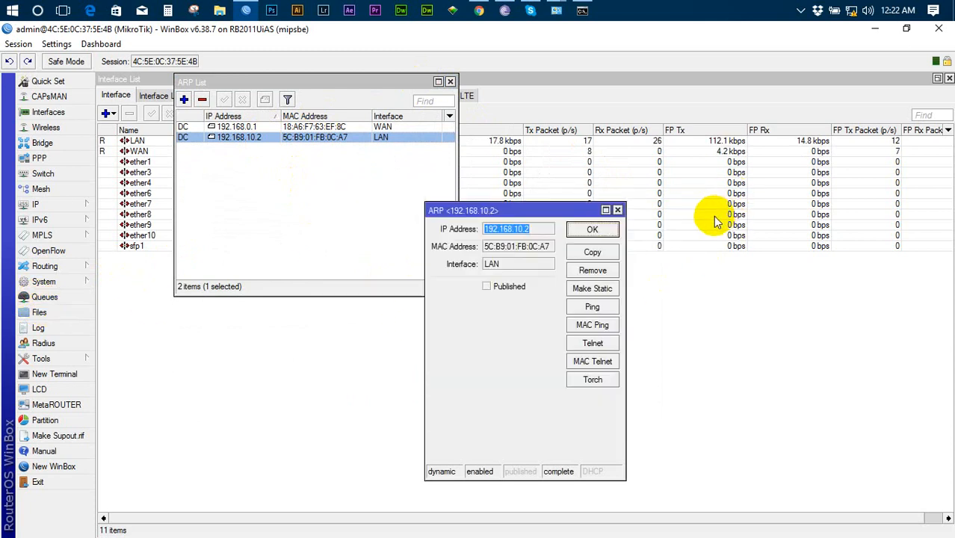
{"action": "left_click", "coordinate": [536, 229]}
{"action": "left_click_drag", "start_coordinate": [487, 229], "coordinate": [486, 250]}
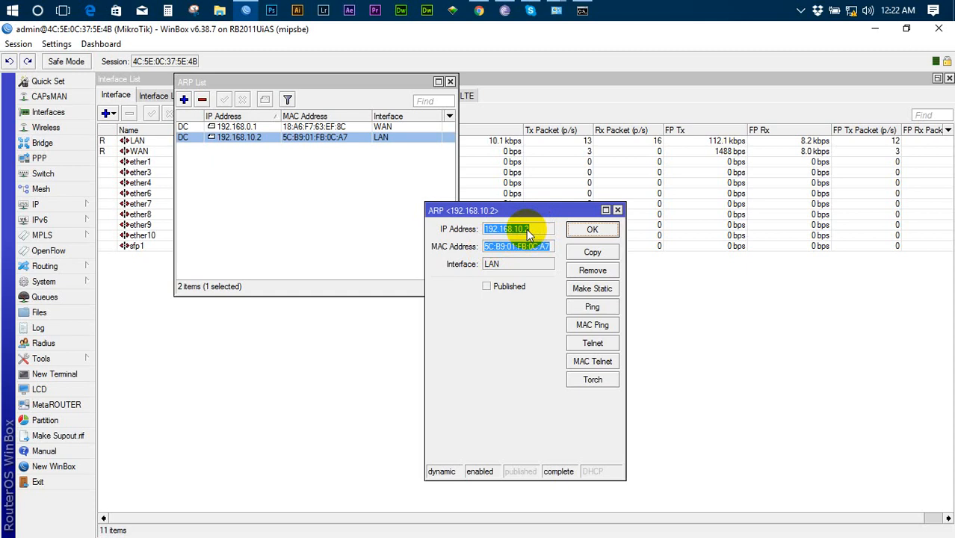
{"action": "left_click", "coordinate": [526, 230]}
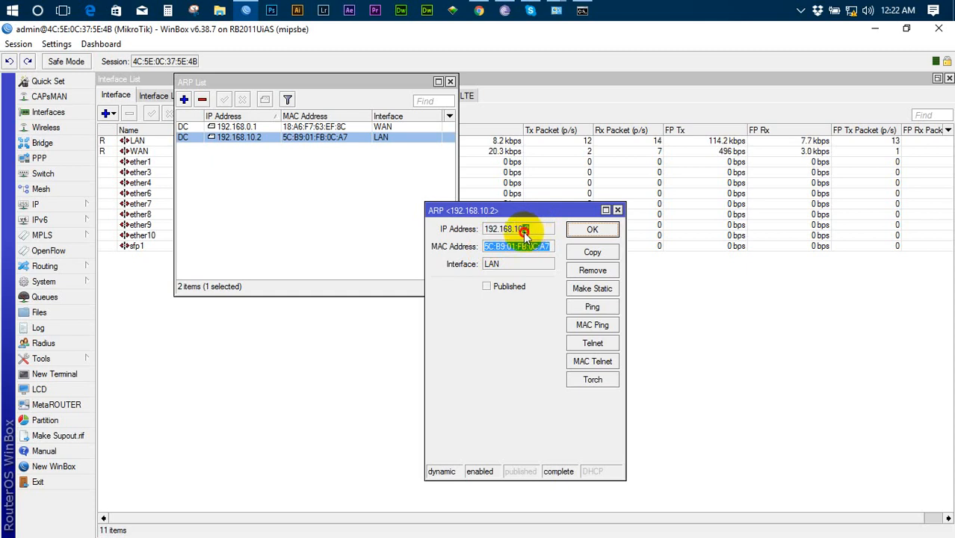
- Highlight the host digit of the IP address in the 192.168.10.2 ARP entry, then close the entry and the ARP list
{"action": "left_click_drag", "start_coordinate": [525, 232], "coordinate": [526, 232]}
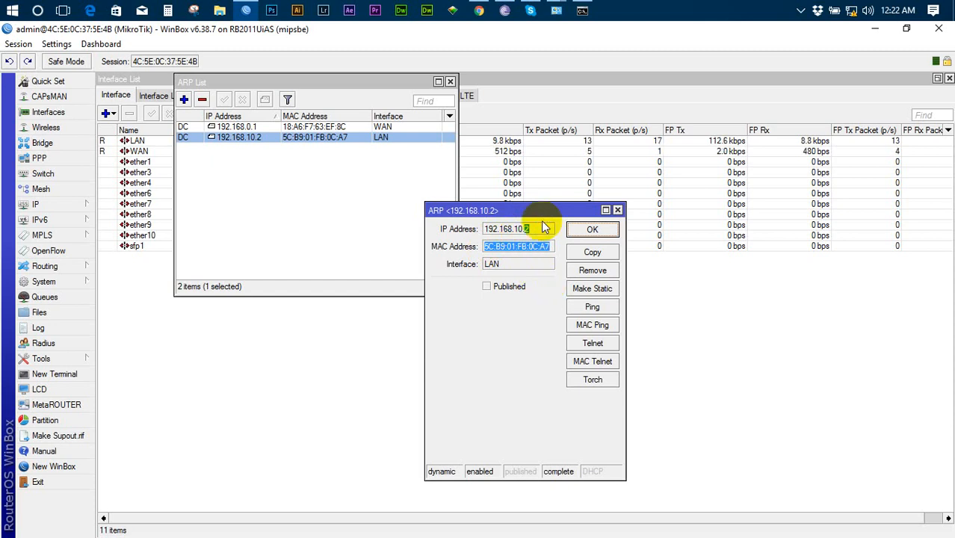
{"action": "left_click", "coordinate": [617, 210]}
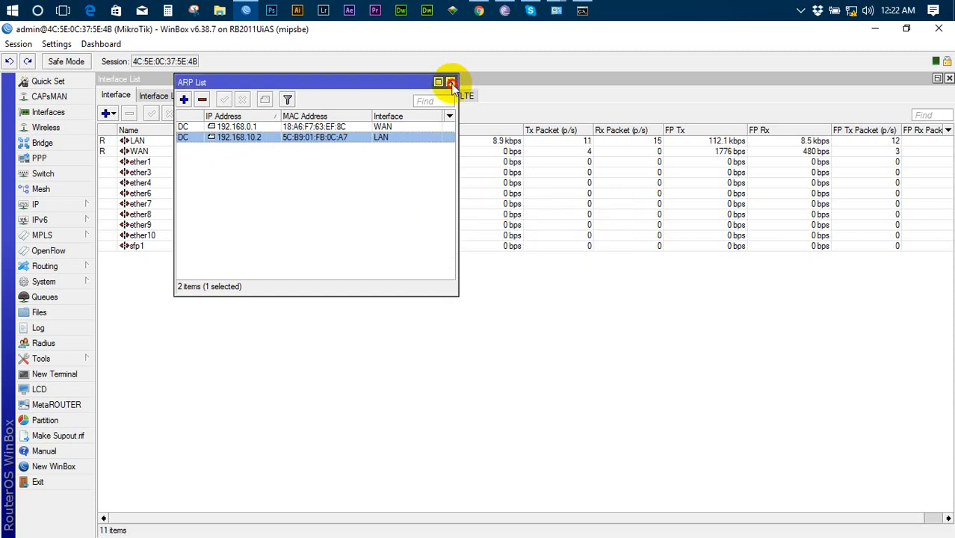
{"action": "left_click", "coordinate": [449, 82]}
- Reopen the router's ARP list, move it aside and examine the 192.168.10.2 entry and its available actions, including Make Static
{"action": "left_click", "coordinate": [60, 205]}
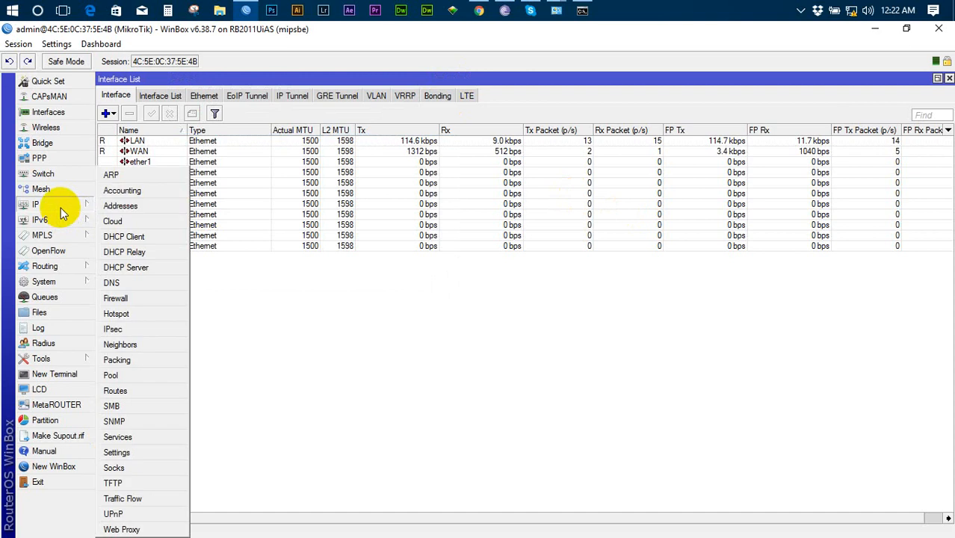
{"action": "left_click", "coordinate": [108, 176]}
{"action": "left_click_drag", "start_coordinate": [320, 84], "coordinate": [430, 91]}
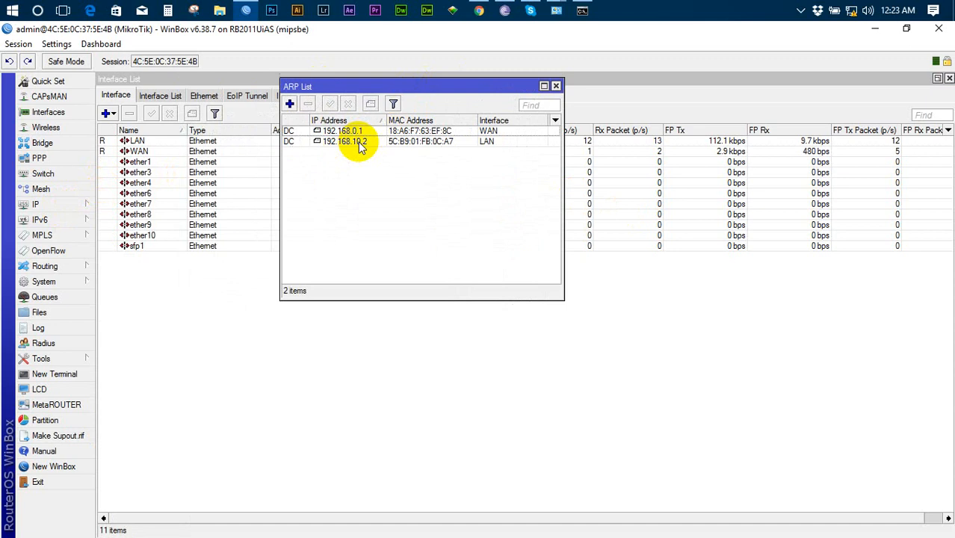
{"action": "double_click", "coordinate": [358, 142]}
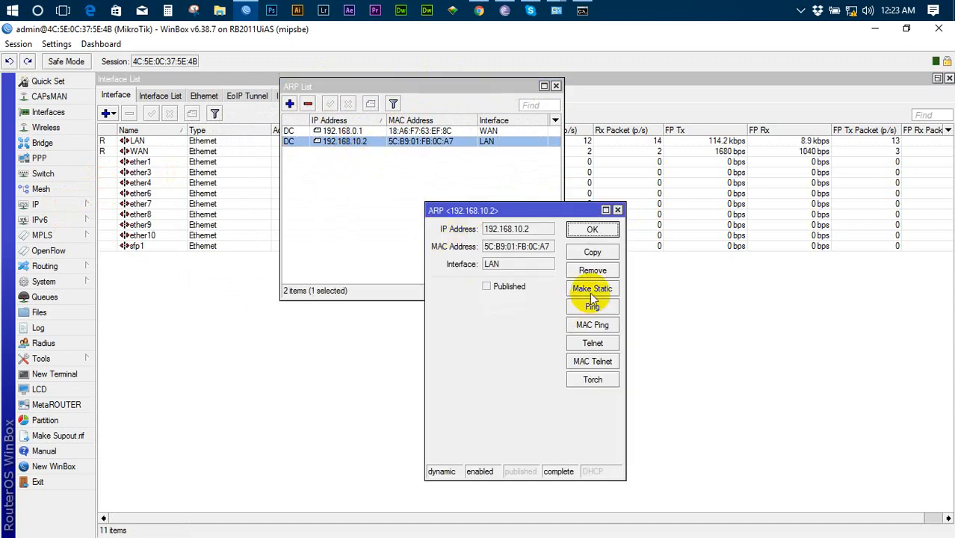
{"action": "left_click", "coordinate": [617, 210]}
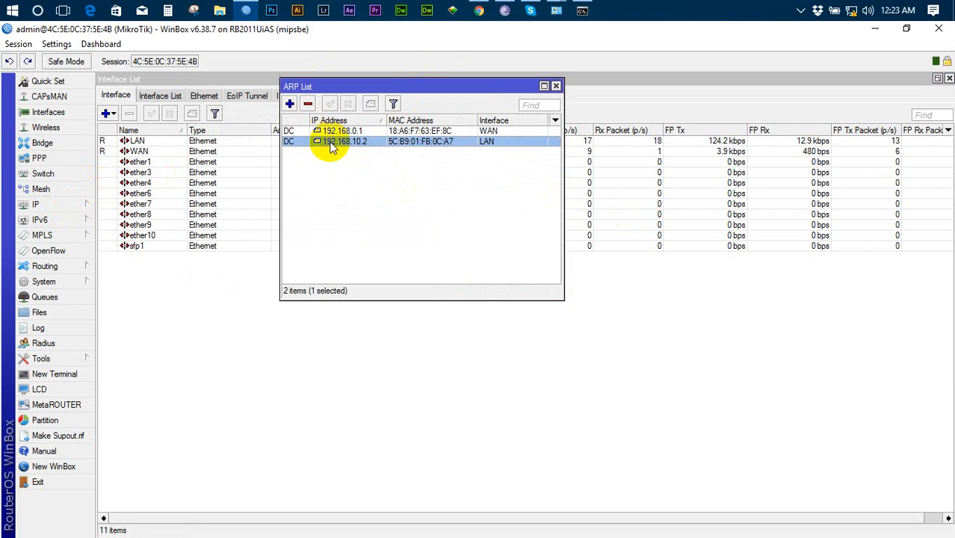
{"action": "right_click", "coordinate": [331, 144]}
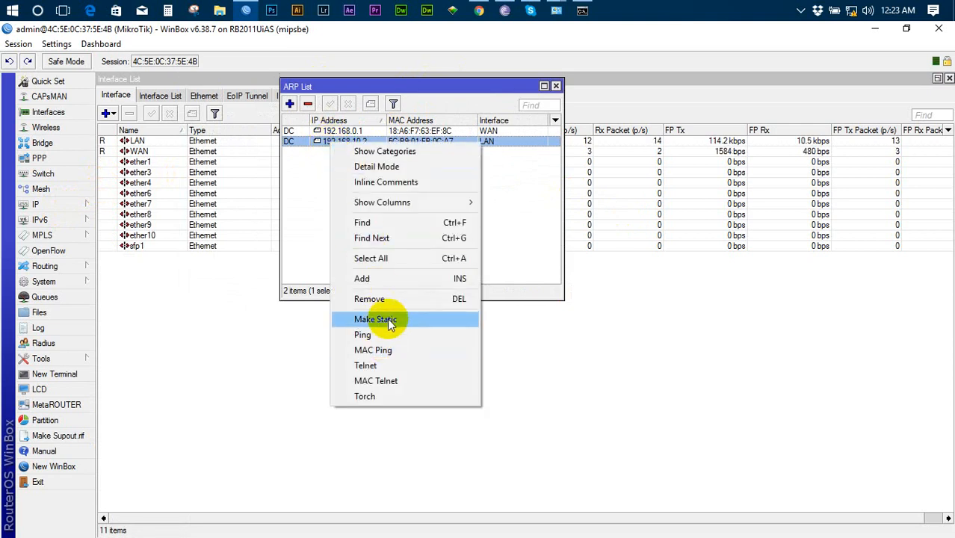
{"action": "left_click", "coordinate": [330, 236]}
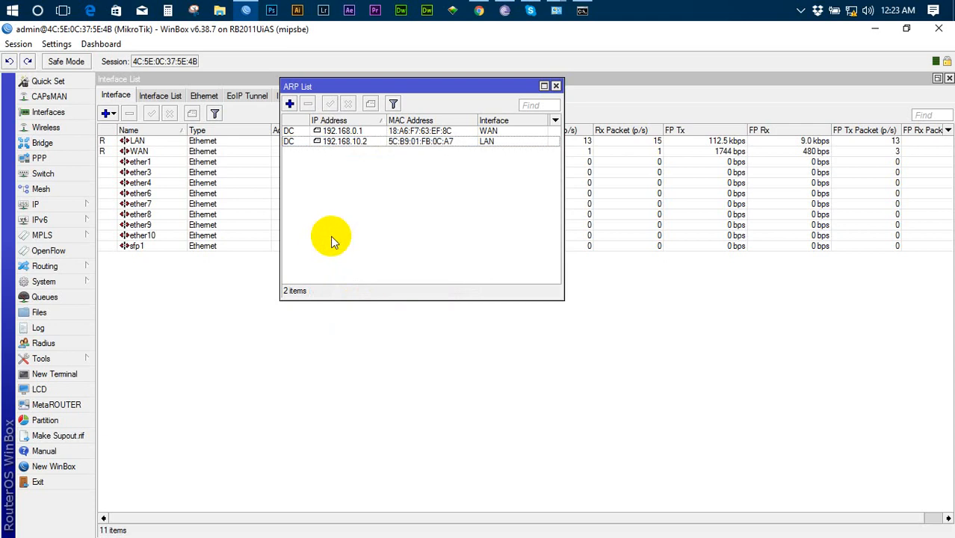
- Make the dynamic ARP entry for 192.168.10.2 on the LAN interface static
{"action": "double_click", "coordinate": [369, 143]}
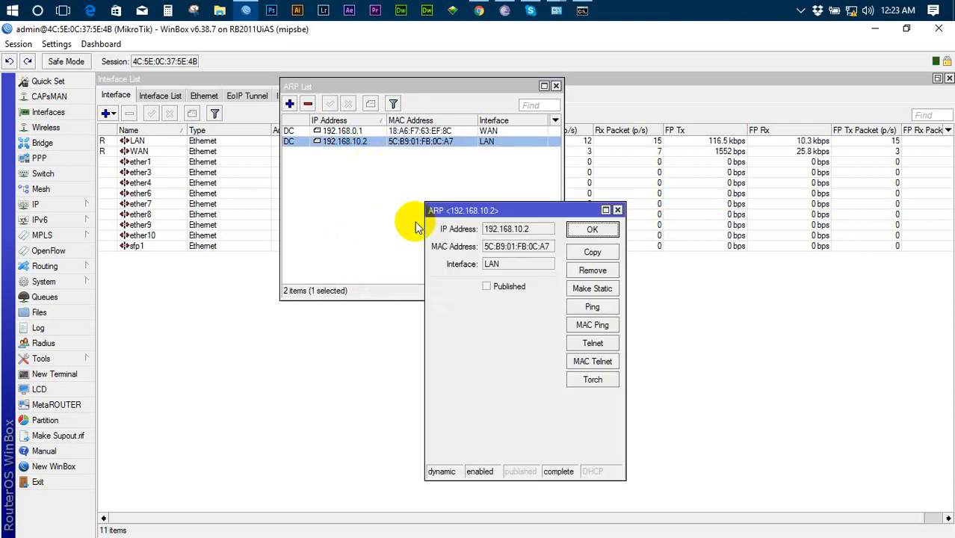
{"action": "left_click_drag", "start_coordinate": [532, 230], "coordinate": [490, 235]}
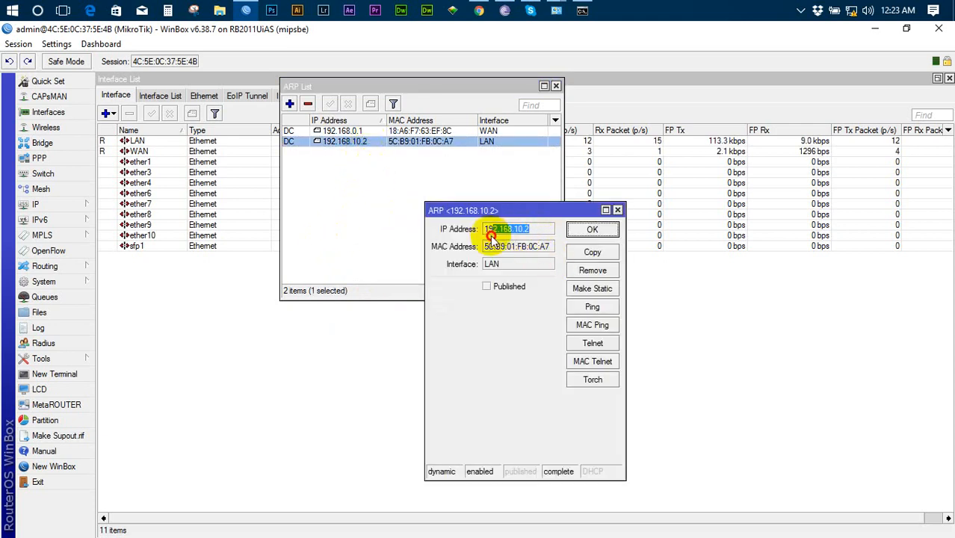
{"action": "left_click", "coordinate": [580, 291]}
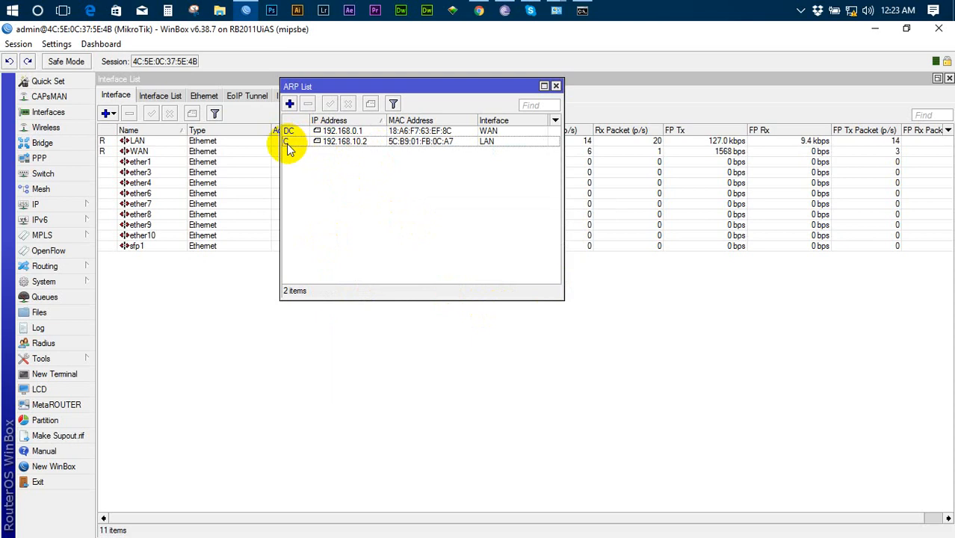
- Check the details of the static 192.168.10.2 ARP entry, then close it and the ARP list
{"action": "double_click", "coordinate": [352, 142]}
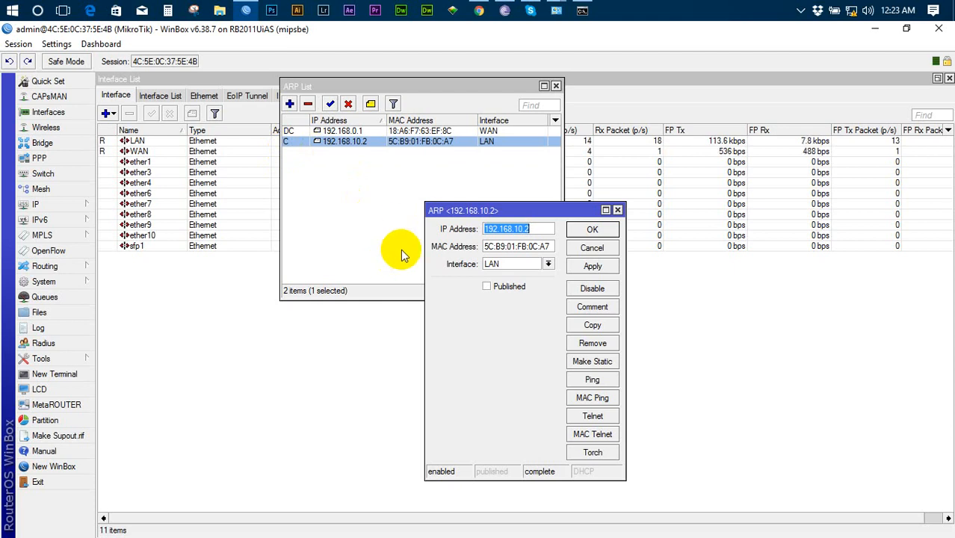
{"action": "left_click", "coordinate": [615, 212]}
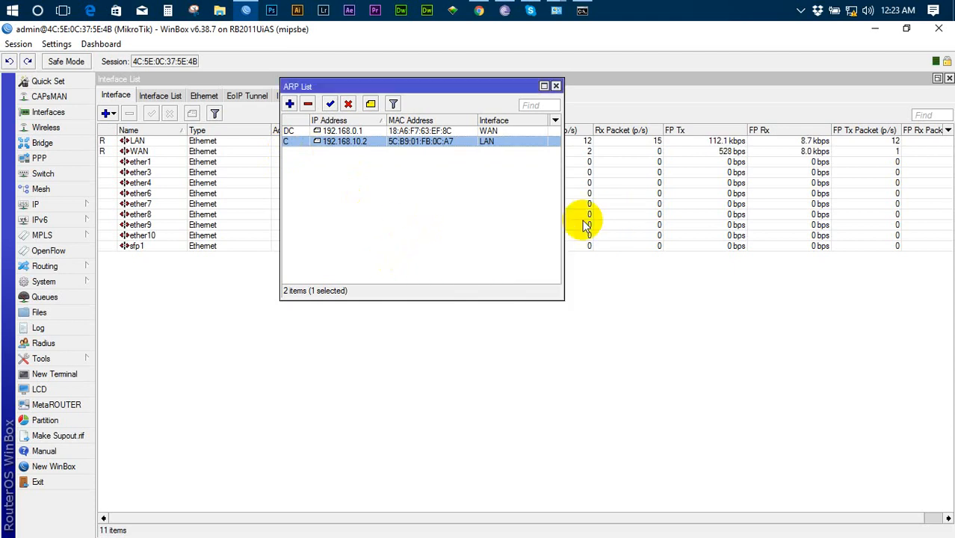
{"action": "left_click", "coordinate": [556, 86]}
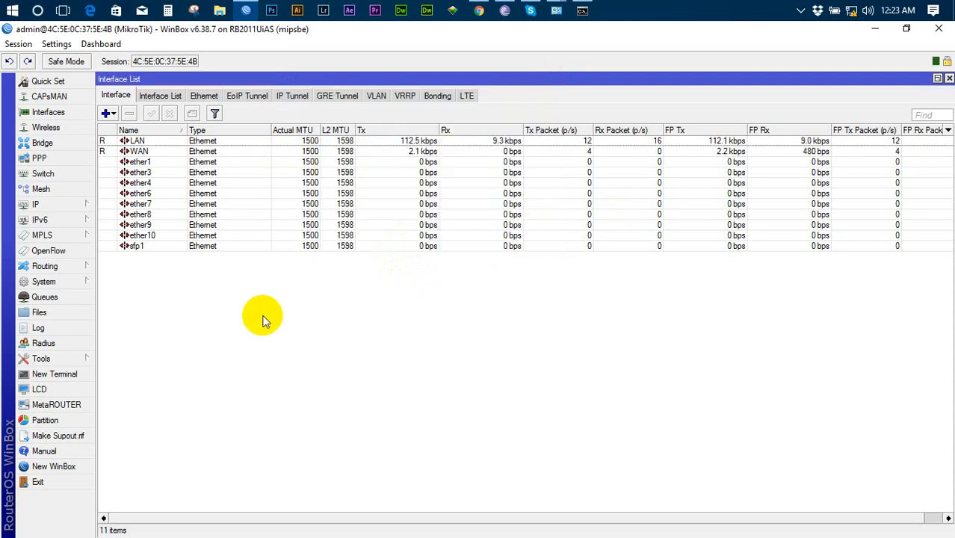
- Set the LAN interface's ARP mode to reply-only, reconnect the dropped router session and close the interface settings
{"action": "double_click", "coordinate": [159, 141]}
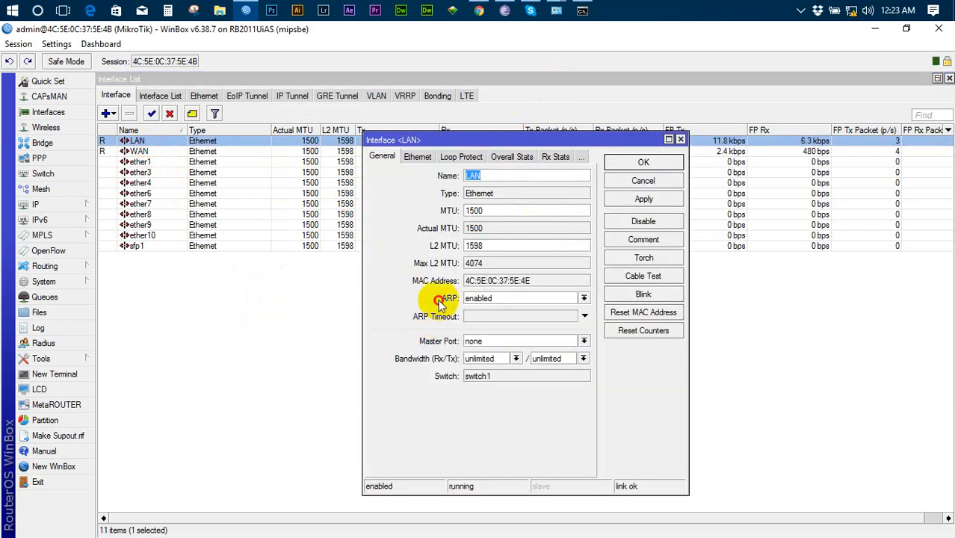
{"action": "left_click", "coordinate": [584, 298]}
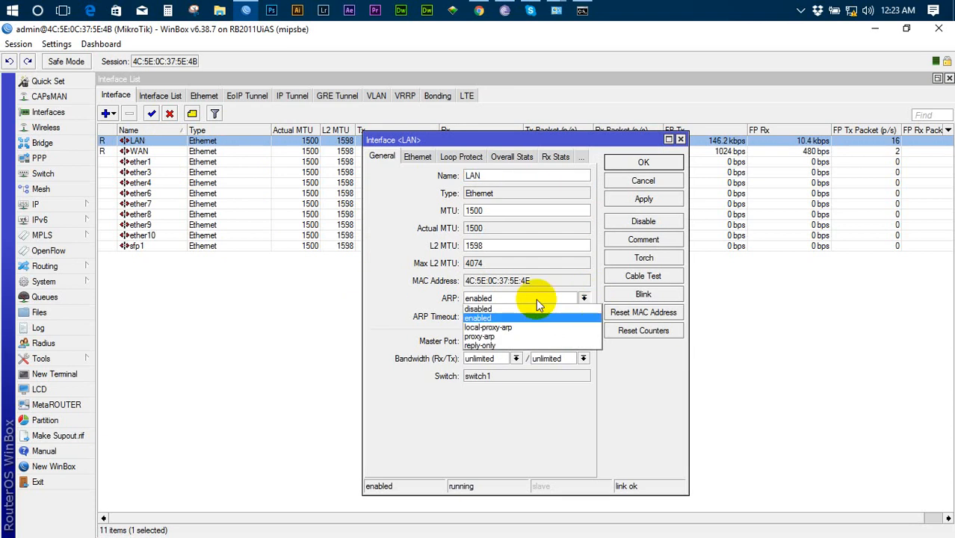
{"action": "left_click", "coordinate": [485, 345]}
{"action": "left_click", "coordinate": [652, 163]}
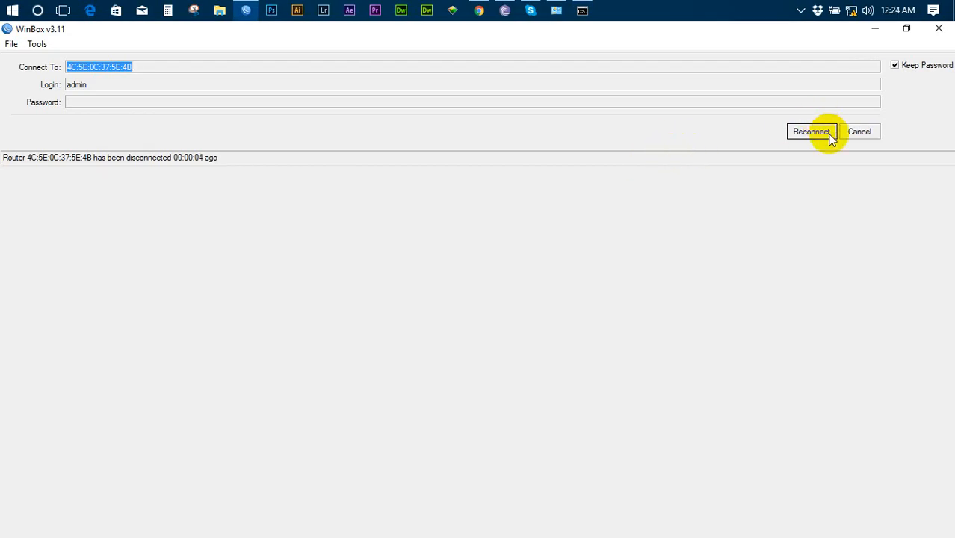
{"action": "left_click", "coordinate": [812, 132]}
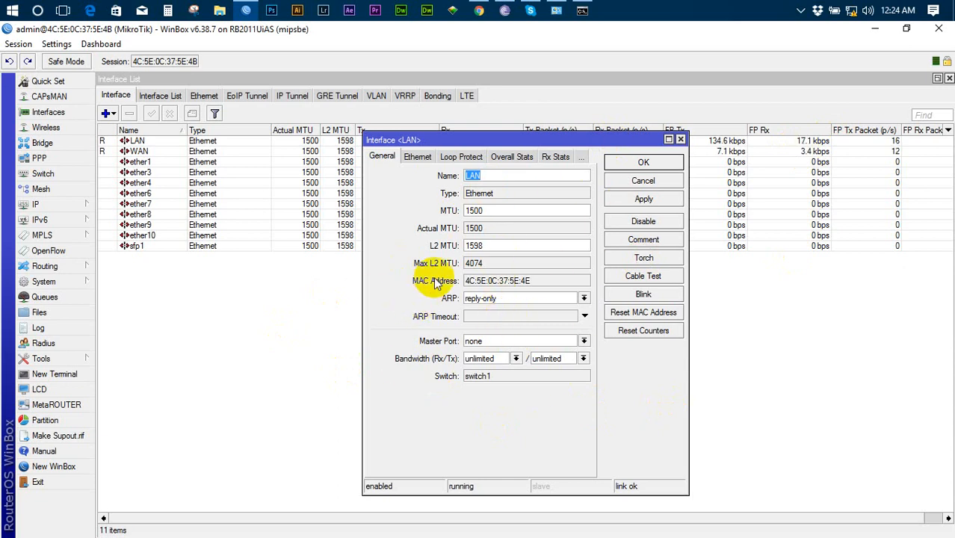
{"action": "left_click_drag", "start_coordinate": [423, 140], "coordinate": [425, 77]}
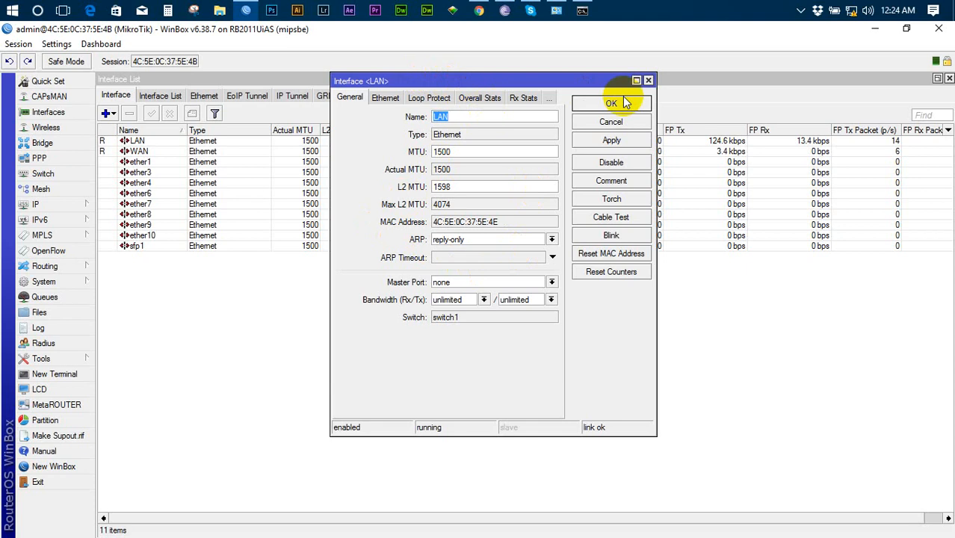
{"action": "left_click", "coordinate": [645, 80]}
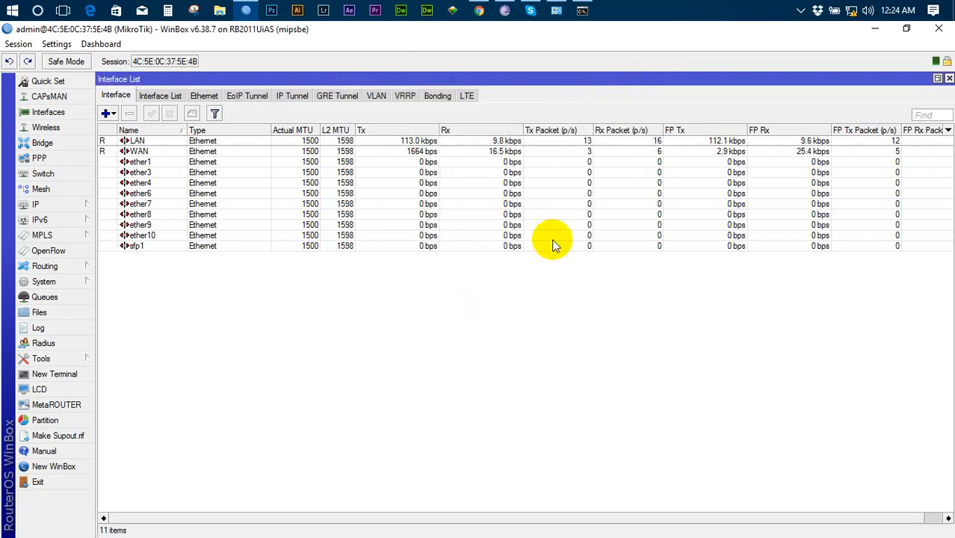
- Open the router's IP address list and view the details of the LAN address 192.168.10.1/24
{"action": "left_click", "coordinate": [37, 205]}
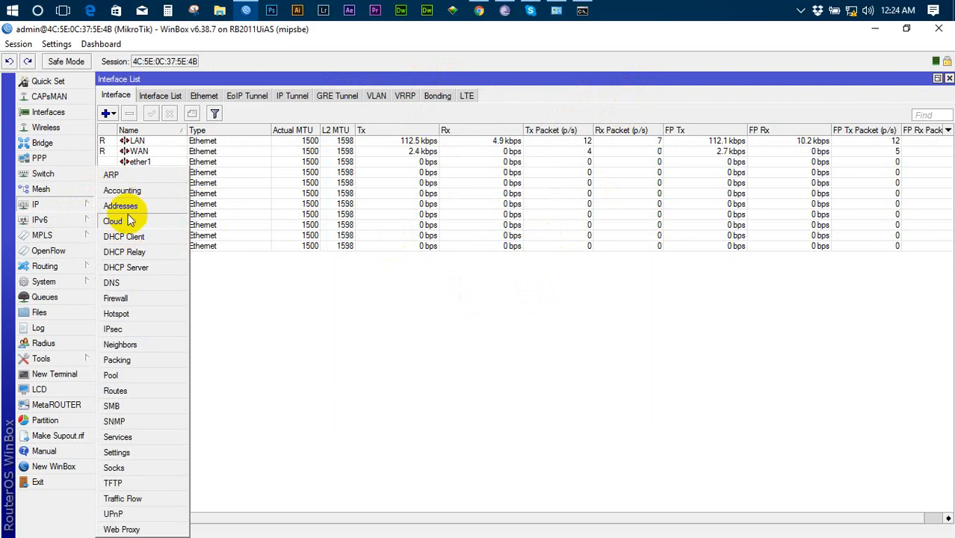
{"action": "left_click", "coordinate": [125, 206]}
{"action": "double_click", "coordinate": [312, 190]}
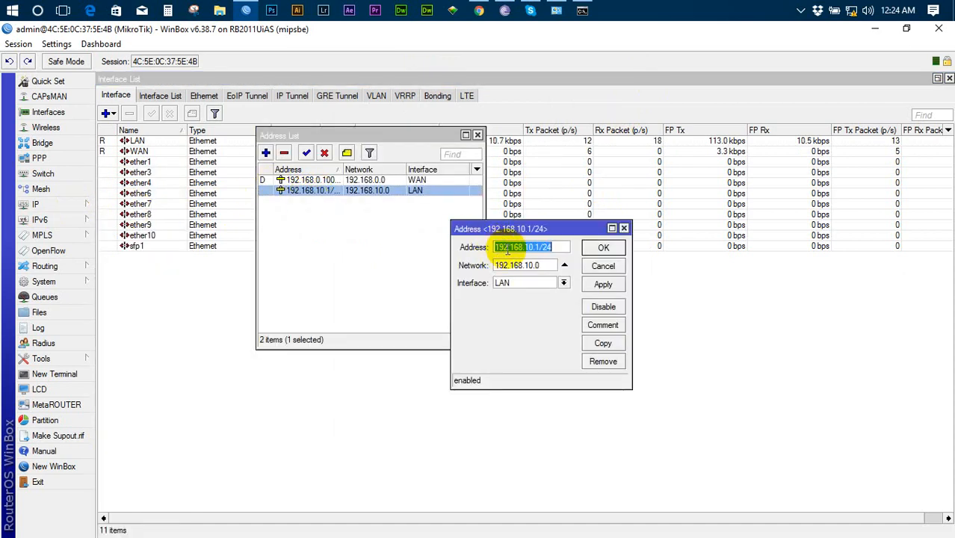
- Open Notepad and write the LAN address 192.168.10.1/24 with its client range 192.168.10.2-192.168.10.254 below it
{"action": "left_click", "coordinate": [37, 10]}
{"action": "type", "text": "no"}
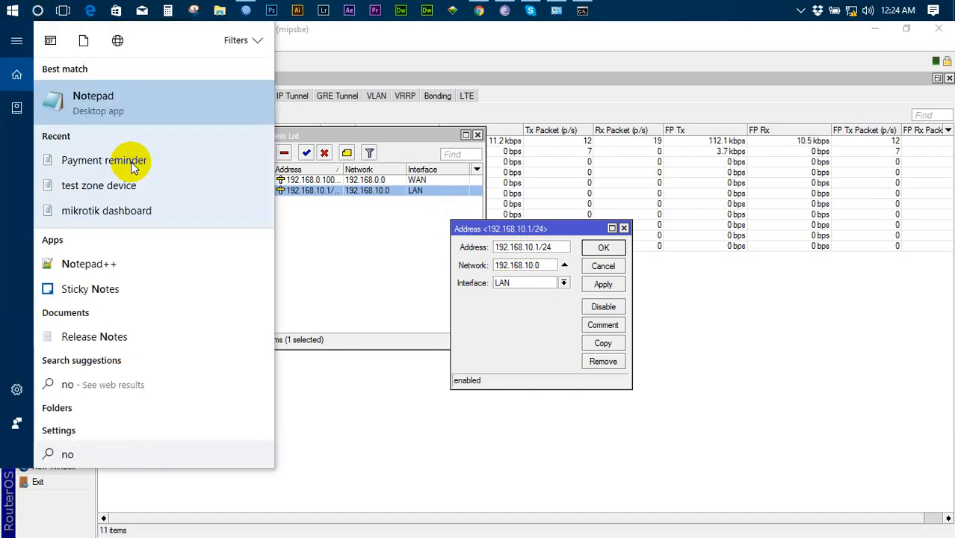
{"action": "key", "text": "Return"}
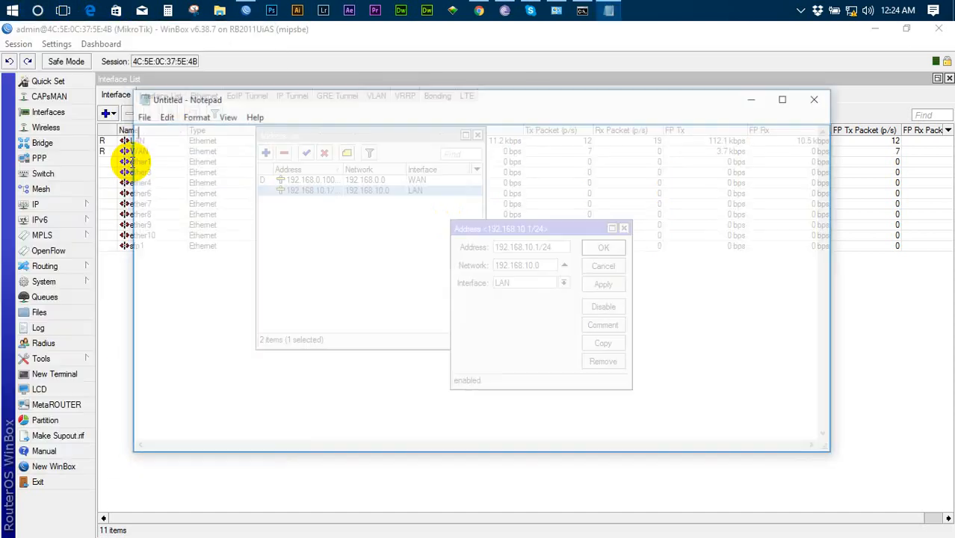
{"action": "type", "text": "192."}
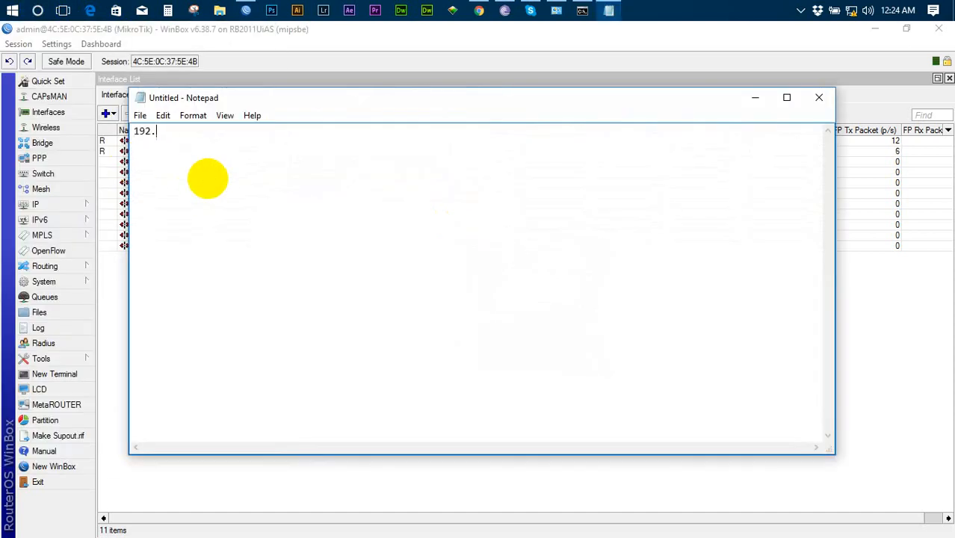
{"action": "type", "text": "168.10"}
{"action": "type", "text": ".1/"}
{"action": "type", "text": ".1"}
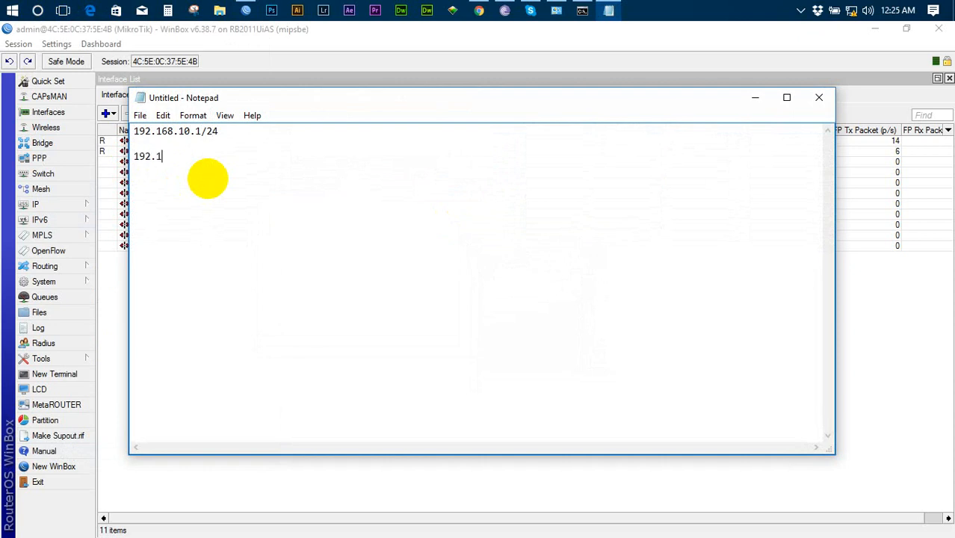
{"action": "type", "text": "68.10.2-192.168.10.254"}
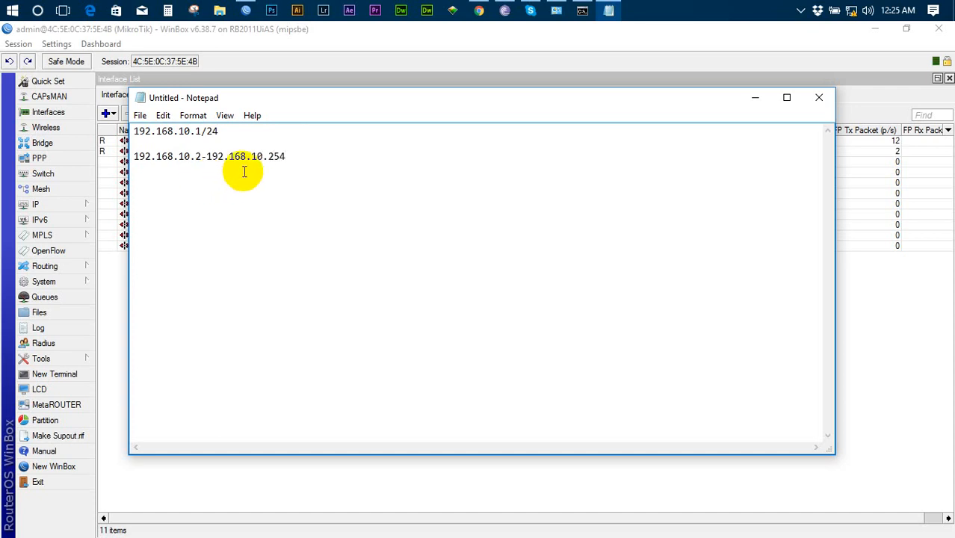
- Highlight the last octet and the span of the client range in the Notepad note, then minimize Notepad
{"action": "left_click_drag", "start_coordinate": [268, 156], "coordinate": [288, 156]}
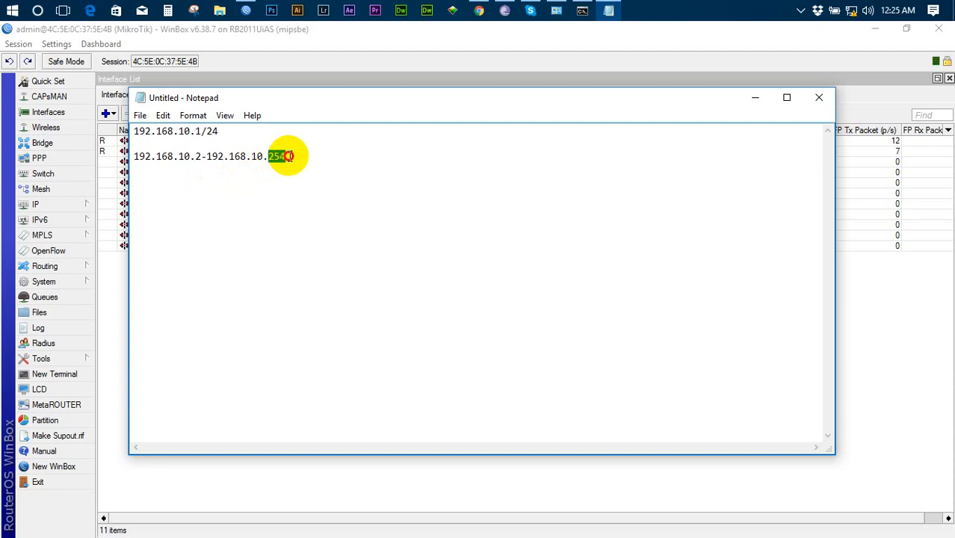
{"action": "left_click", "coordinate": [288, 156]}
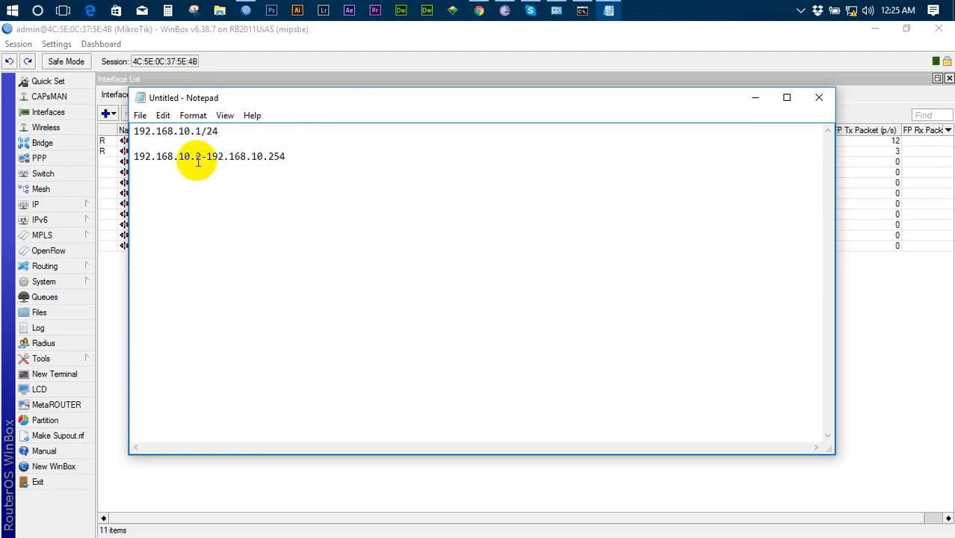
{"action": "left_click_drag", "start_coordinate": [196, 160], "coordinate": [291, 163]}
{"action": "left_click", "coordinate": [292, 163]}
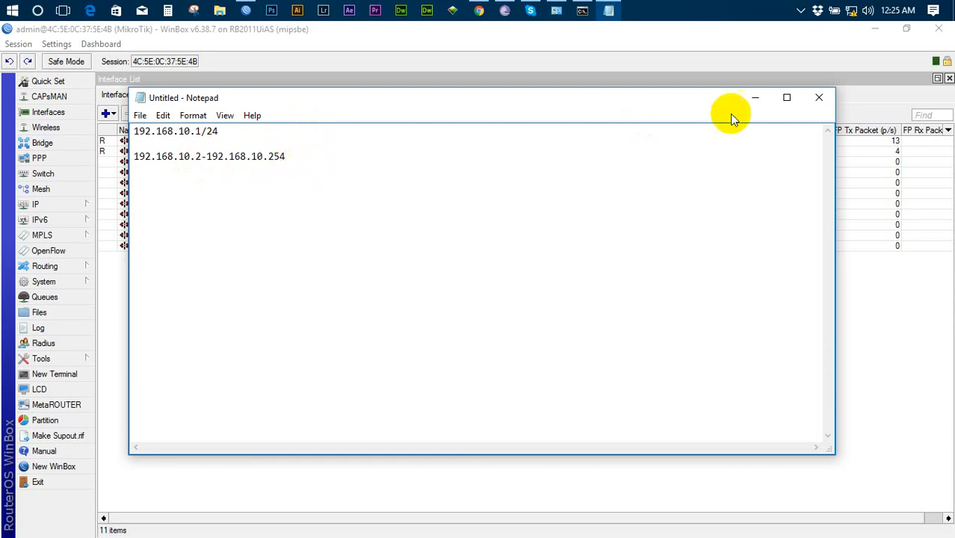
{"action": "left_click", "coordinate": [749, 98]}
- Briefly view the queue list, close it and add the CPU load indicator to the WinBox toolbar
{"action": "left_click", "coordinate": [66, 299]}
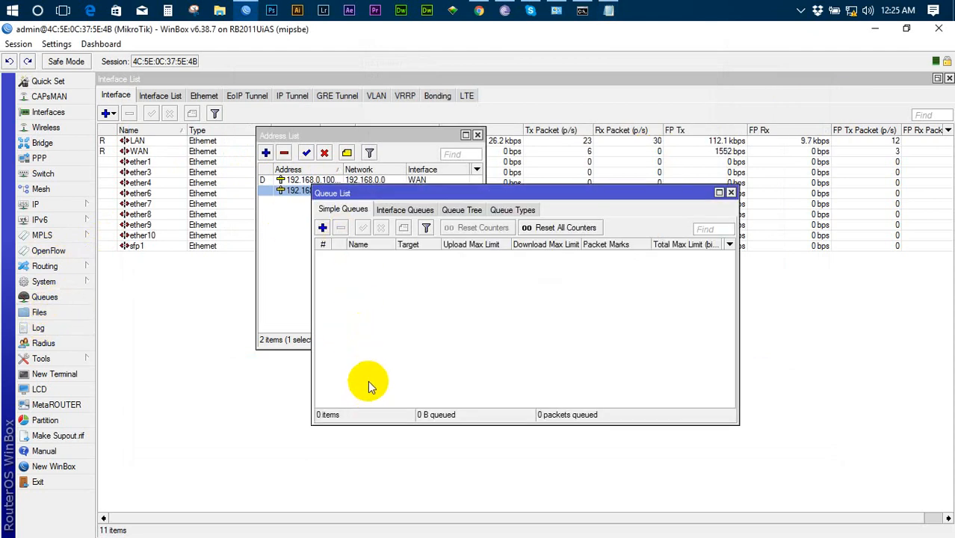
{"action": "left_click", "coordinate": [731, 194]}
{"action": "right_click", "coordinate": [870, 64]}
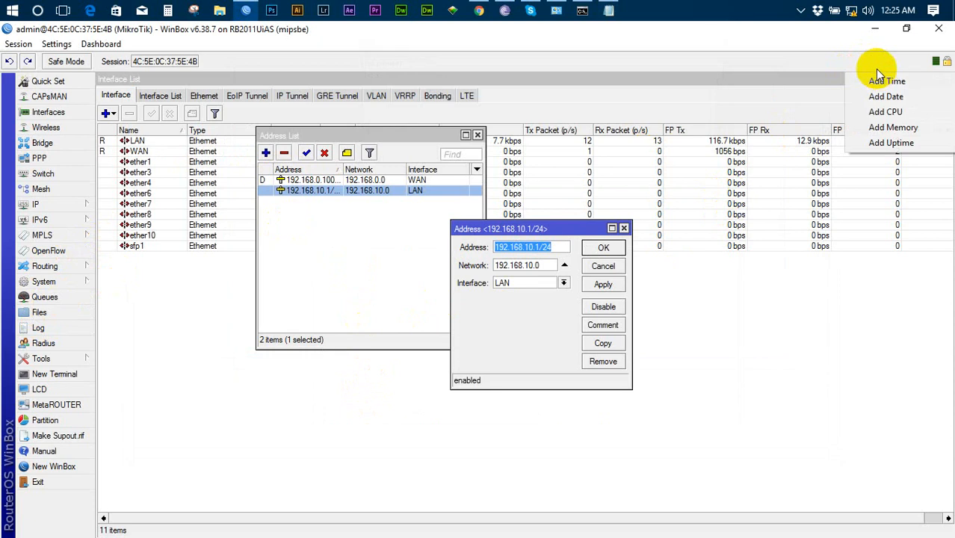
{"action": "left_click", "coordinate": [885, 111]}
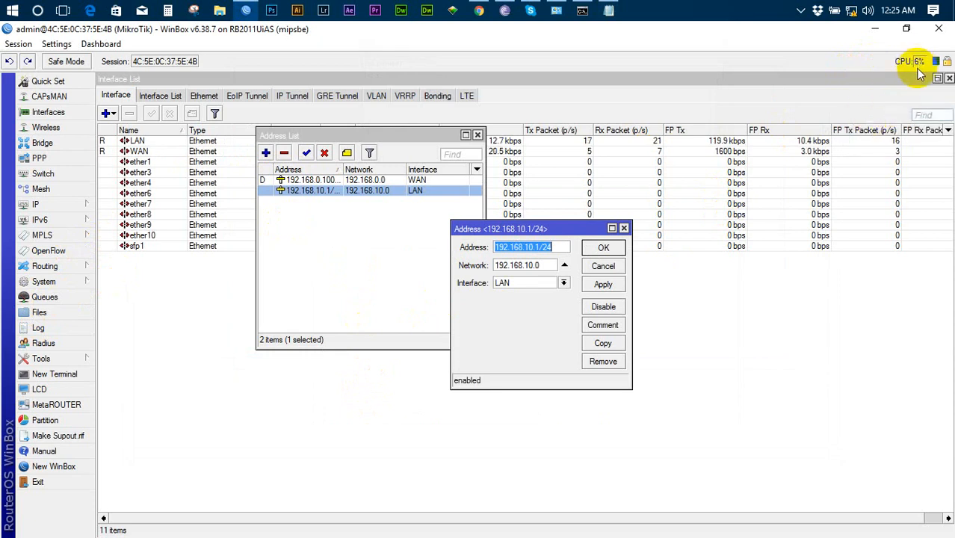
- Close the LAN address details, view the router's system resources, and close the resources and address list windows
{"action": "left_click", "coordinate": [624, 228]}
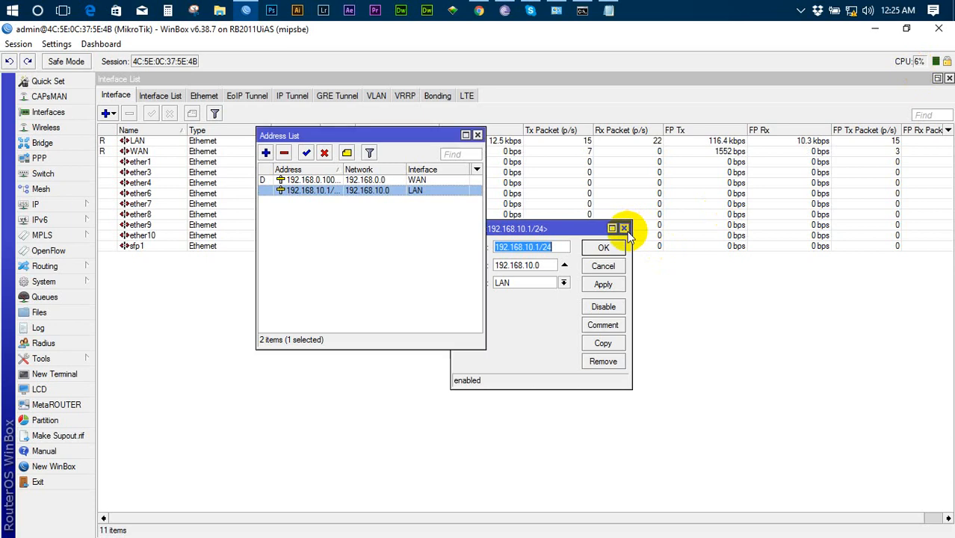
{"action": "left_click", "coordinate": [78, 285]}
{"action": "left_click", "coordinate": [78, 283]}
{"action": "left_click", "coordinate": [79, 284]}
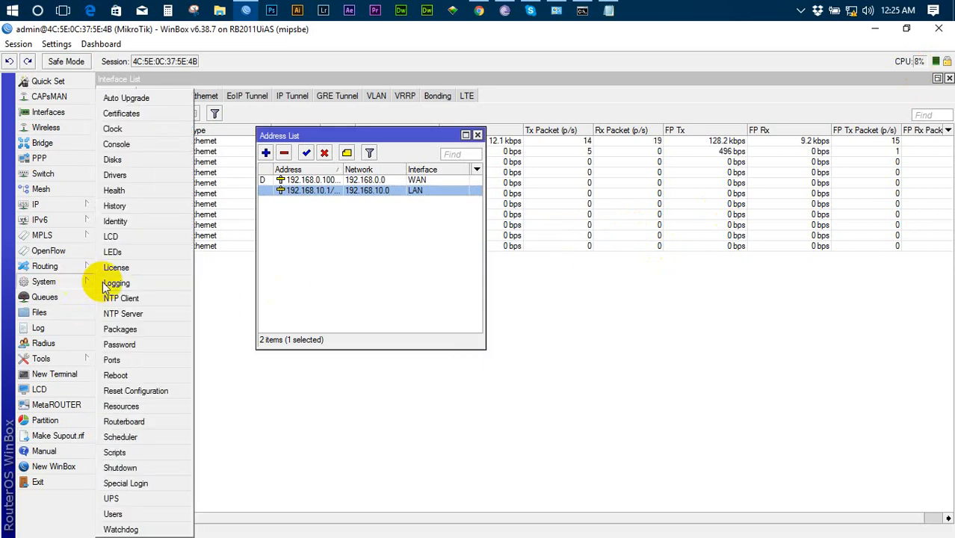
{"action": "left_click", "coordinate": [147, 407]}
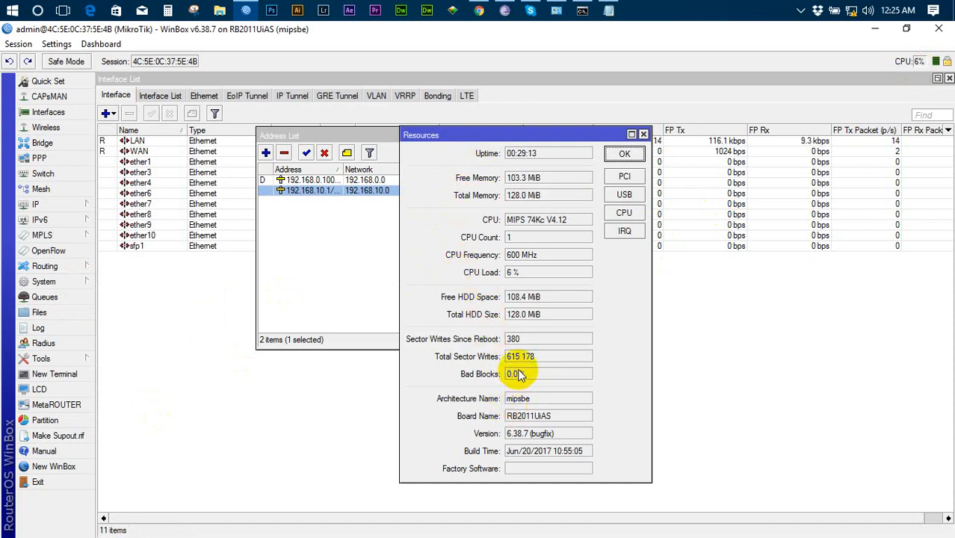
{"action": "left_click", "coordinate": [642, 134]}
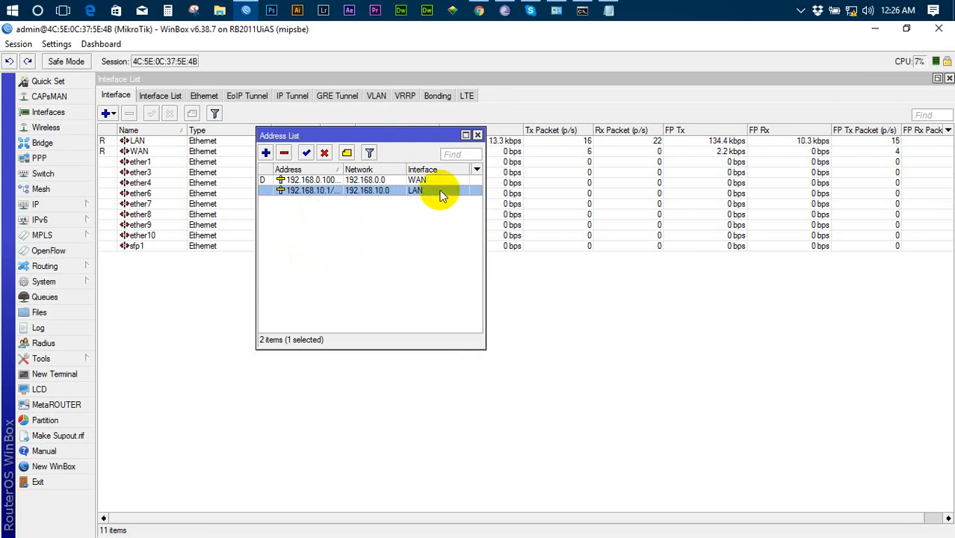
{"action": "left_click", "coordinate": [478, 135]}
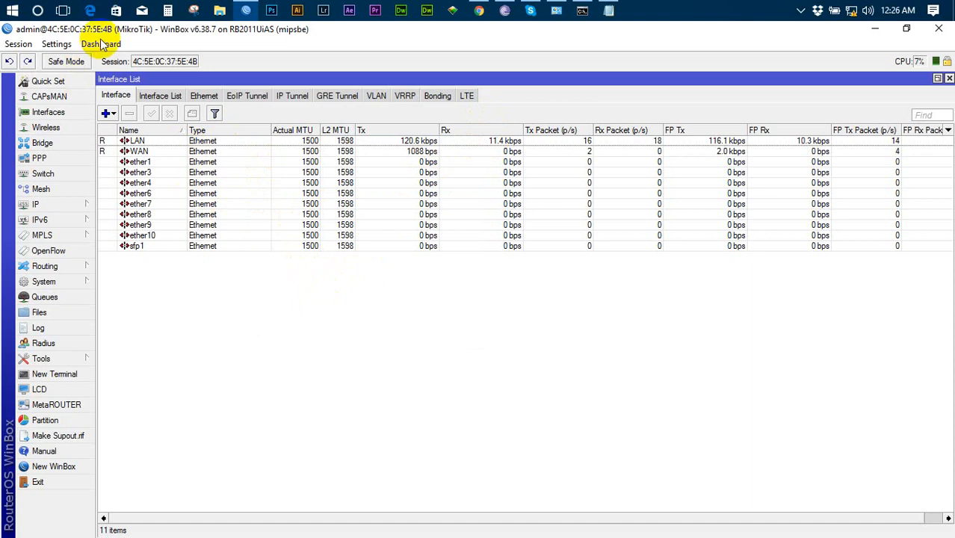
- Launch Word 2013 and create a blank document
{"action": "left_click", "coordinate": [38, 11]}
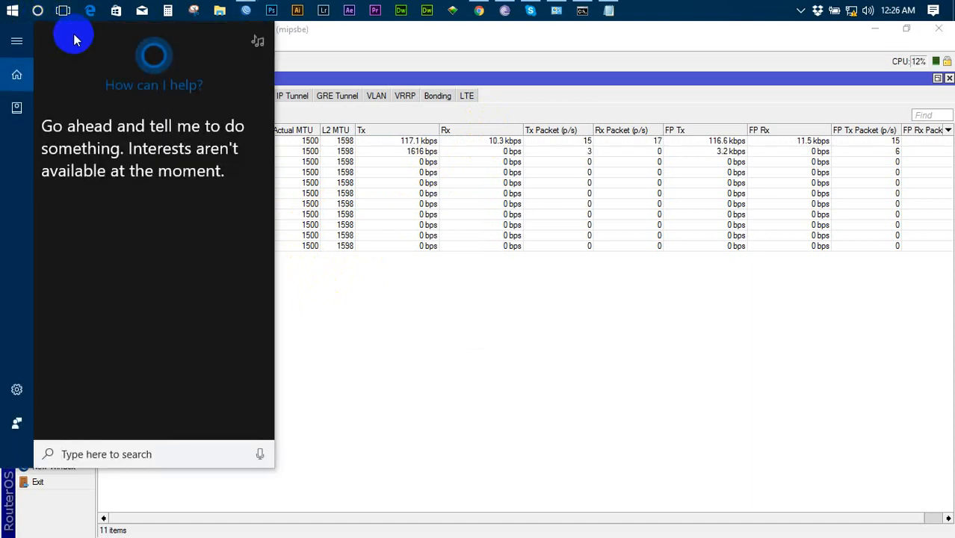
{"action": "type", "text": "word"}
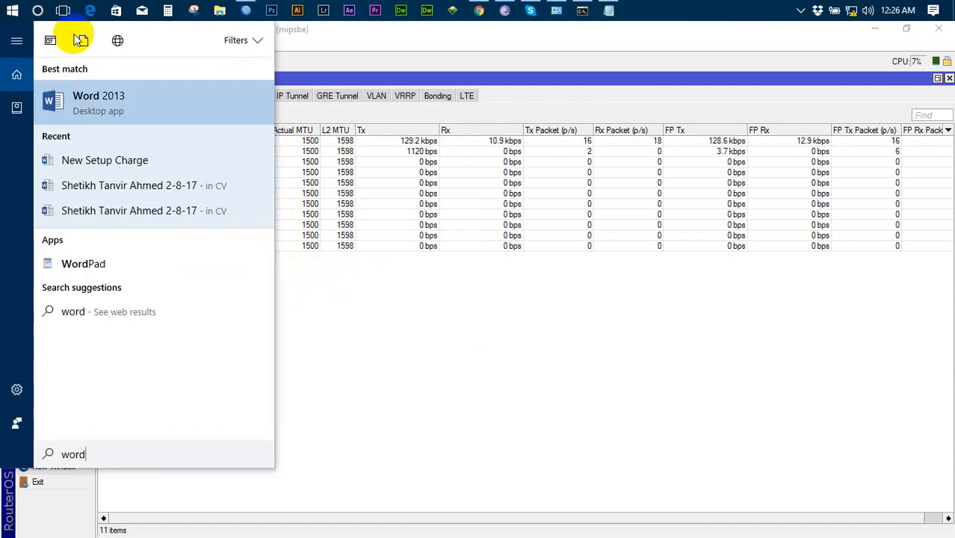
{"action": "key", "text": "Escape"}
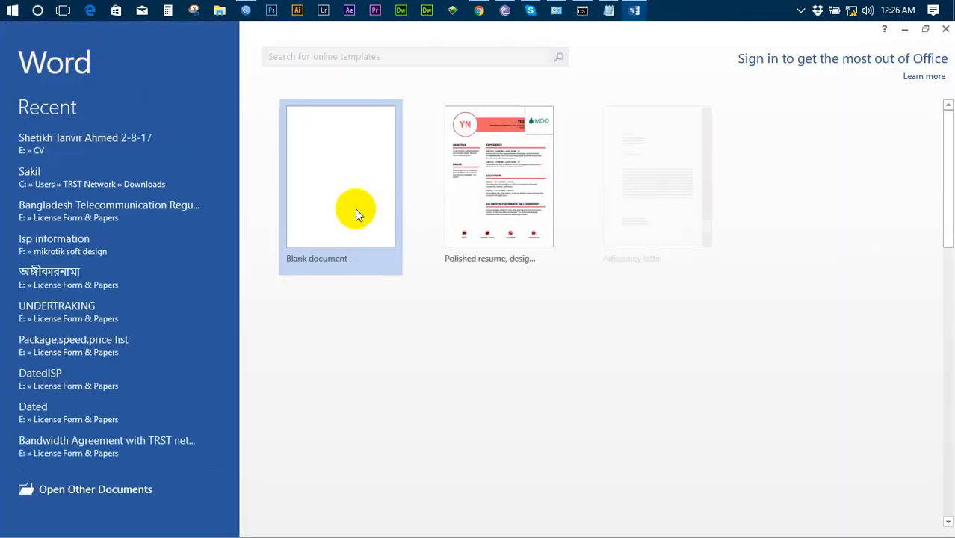
{"action": "left_click", "coordinate": [355, 210]}
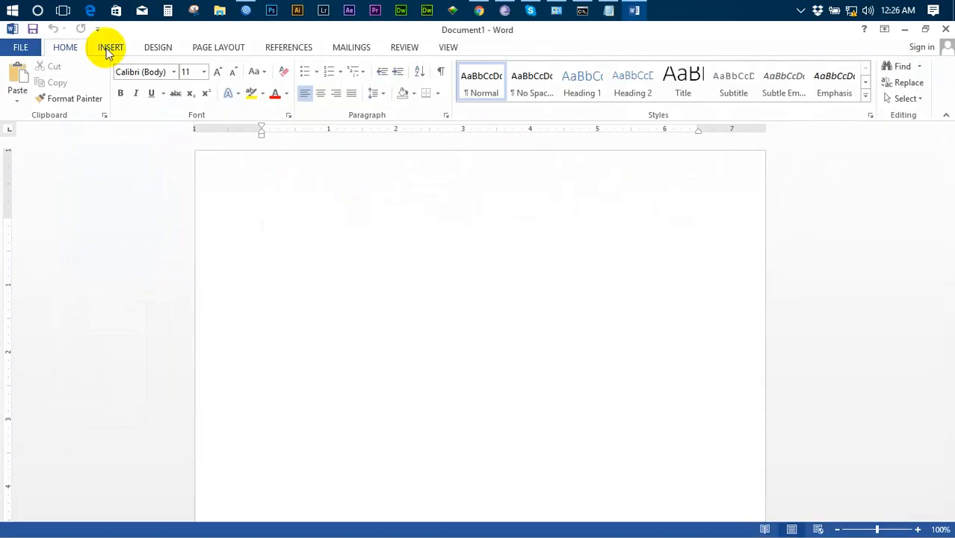
- Insert a two-column table at the start of the document and extend it to six rows
{"action": "left_click", "coordinate": [108, 50]}
{"action": "left_click", "coordinate": [91, 100]}
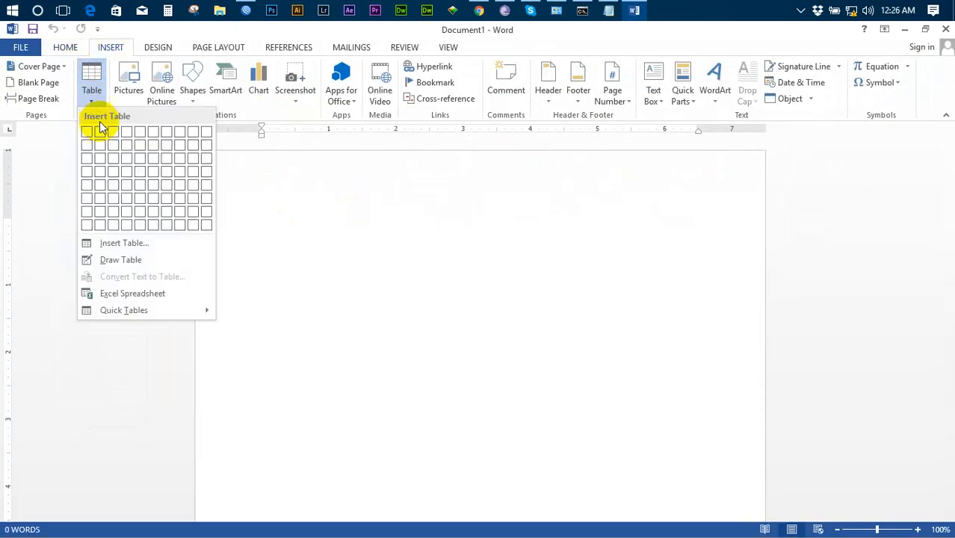
{"action": "left_click", "coordinate": [99, 137]}
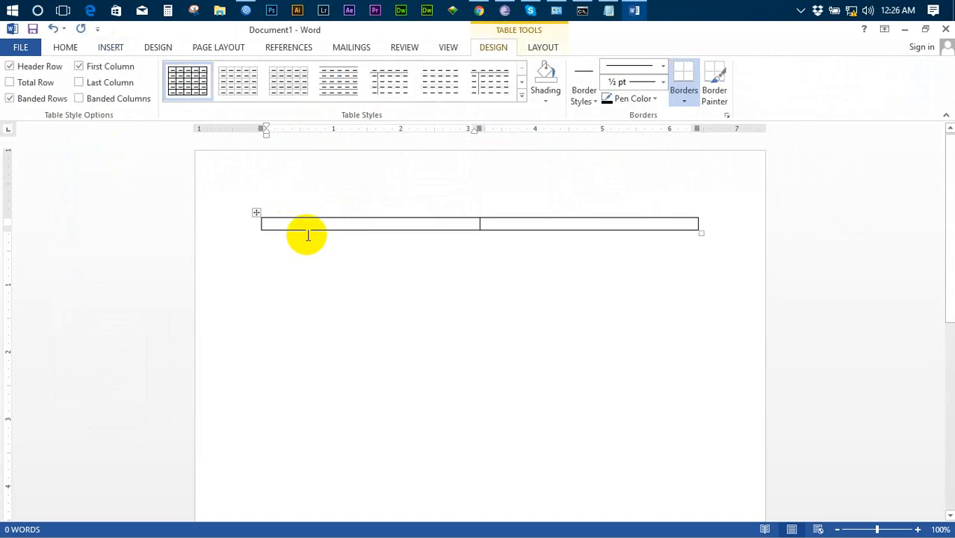
{"action": "left_click", "coordinate": [255, 230]}
{"action": "left_click", "coordinate": [255, 230]}
{"action": "left_click", "coordinate": [255, 230]}
{"action": "left_click", "coordinate": [255, 230]}
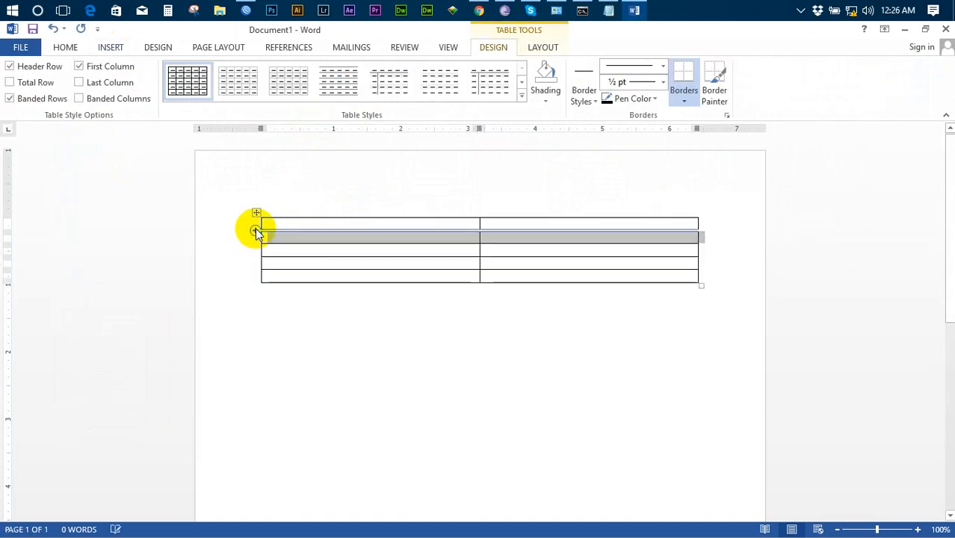
{"action": "left_click", "coordinate": [254, 230]}
- Label the table's two header cells Package and network
{"action": "left_click", "coordinate": [306, 224]}
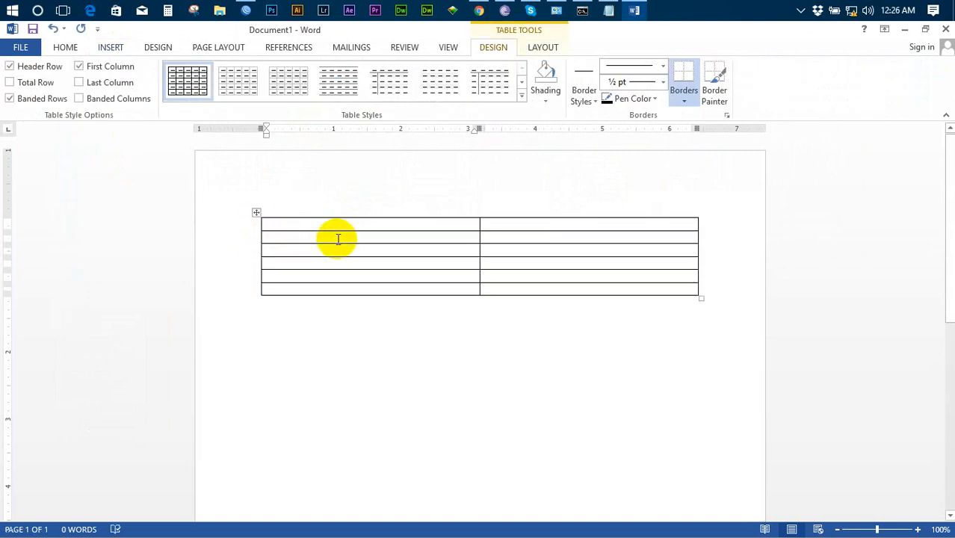
{"action": "type", "text": "package"}
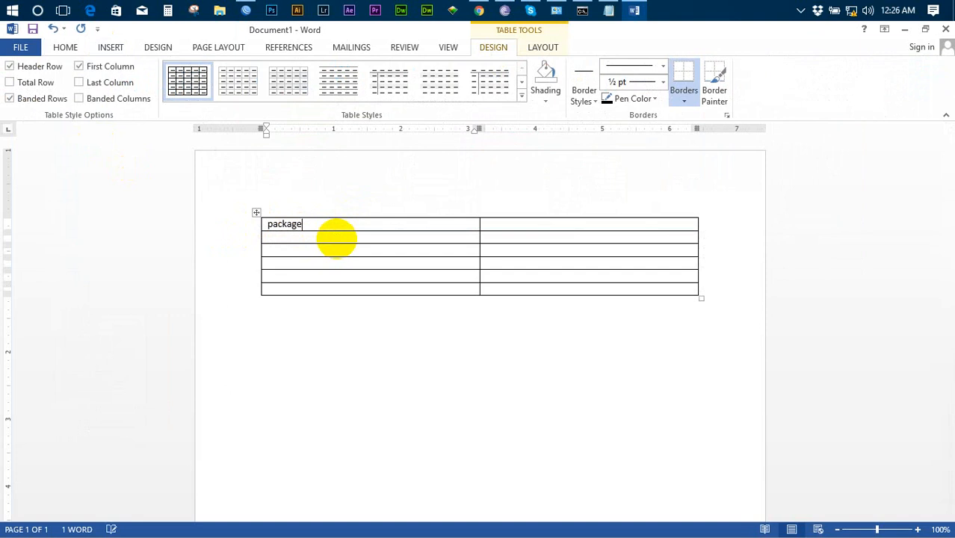
{"action": "key", "text": "Tab"}
{"action": "type", "text": "ne"}
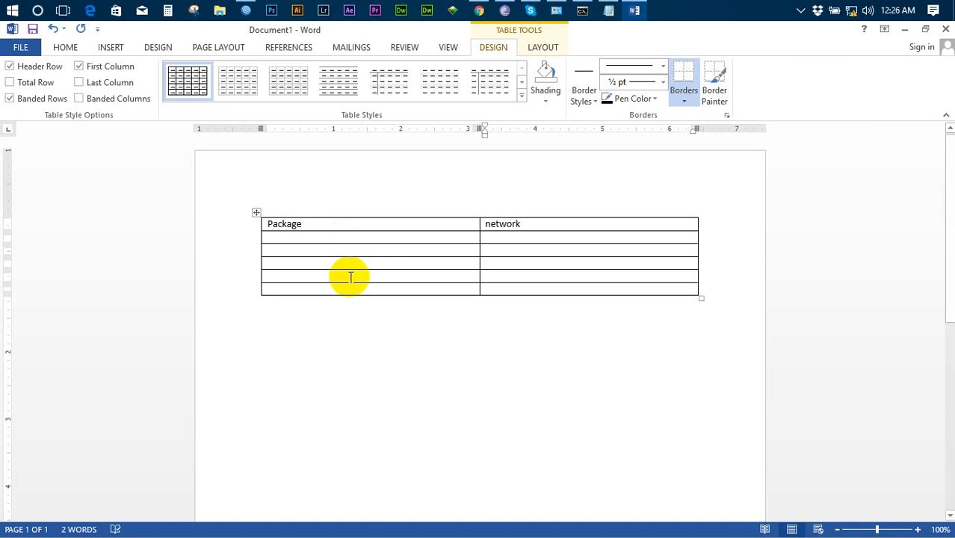
- Fill the next two table rows with 1mbps and 192.168.10.1/24, and 2mbps and 192.168.20.1/24
{"action": "left_click", "coordinate": [348, 240]}
{"action": "type", "text": "1mbps"}
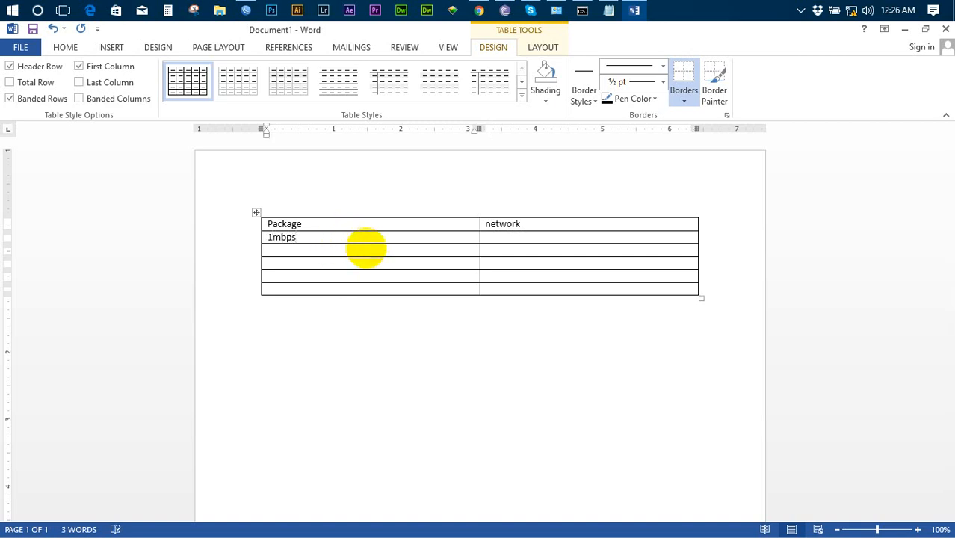
{"action": "key", "text": "Tab"}
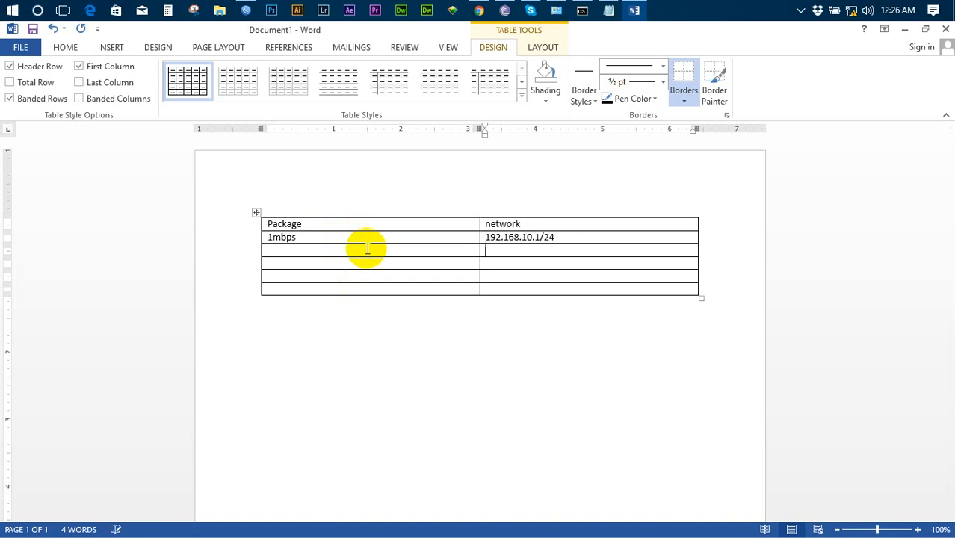
{"action": "left_click", "coordinate": [367, 248]}
{"action": "key", "text": "Tab"}
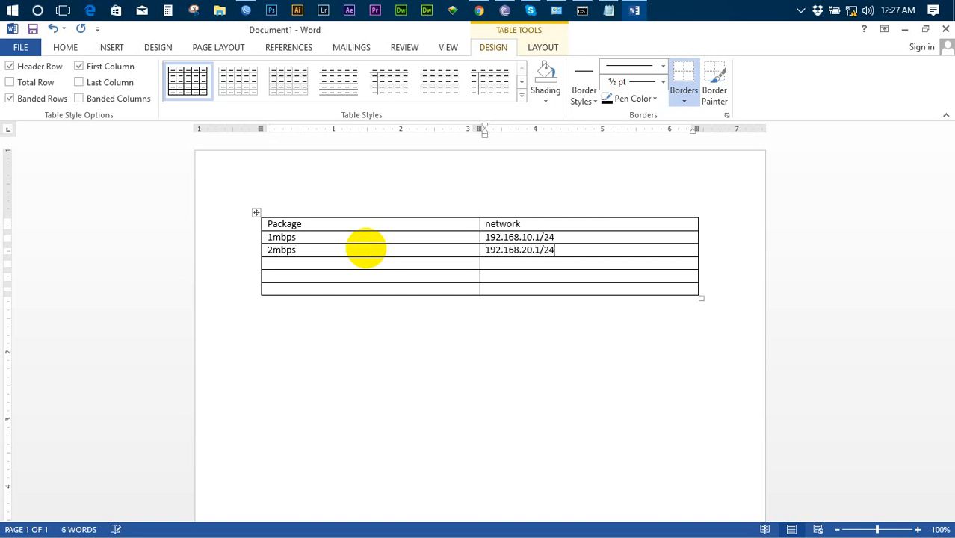
- Highlight the 1mbps and 2mbps network addresses in the table one after the other
{"action": "left_click_drag", "start_coordinate": [554, 249], "coordinate": [486, 250]}
{"action": "left_click_drag", "start_coordinate": [555, 237], "coordinate": [486, 236]}
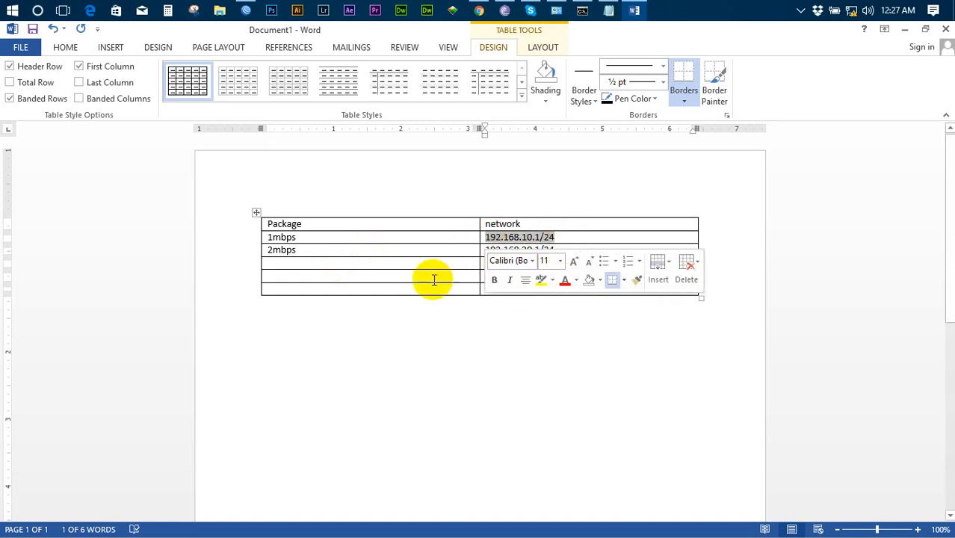
{"action": "left_click", "coordinate": [587, 239]}
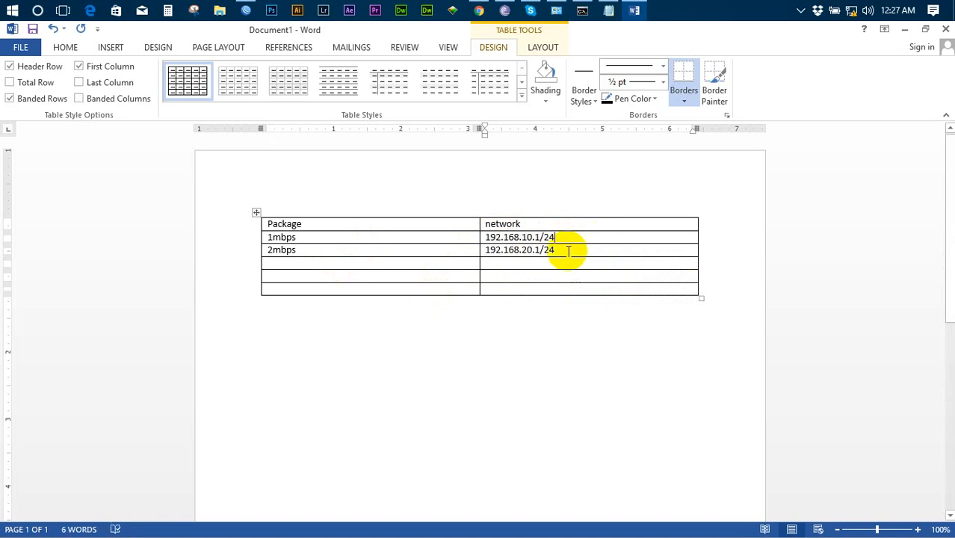
{"action": "left_click_drag", "start_coordinate": [567, 251], "coordinate": [487, 248]}
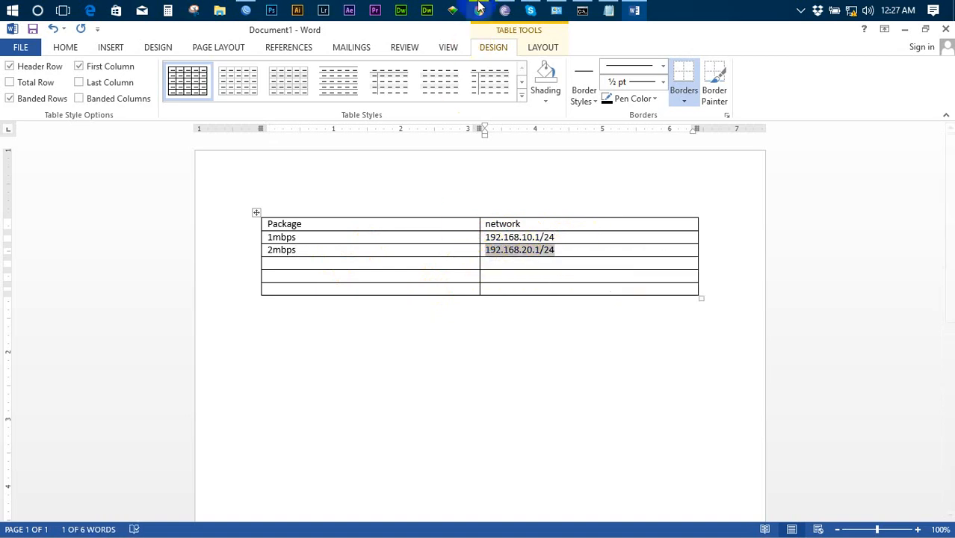
{"action": "mouse_move", "coordinate": [480, 6]}
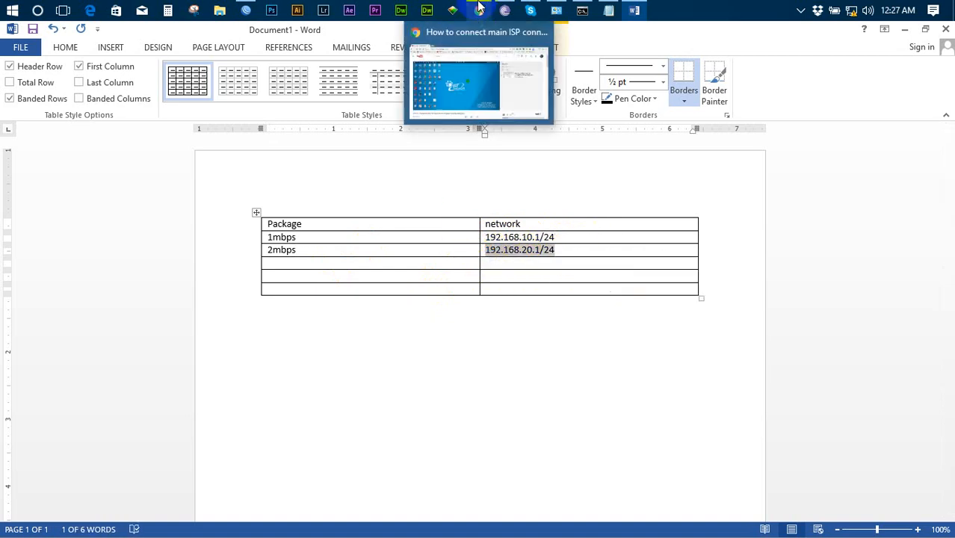
- Write the line 192.168.10.0/24-192.168.10.2-192.168.10.254-1mbps below the table
{"action": "left_click", "coordinate": [433, 344]}
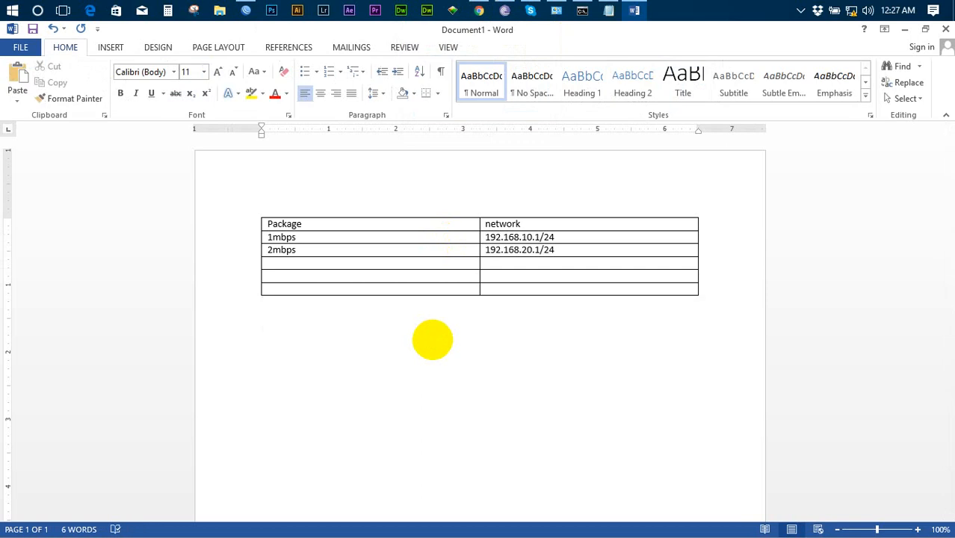
{"action": "type", "text": "192.168.10.0/24-"}
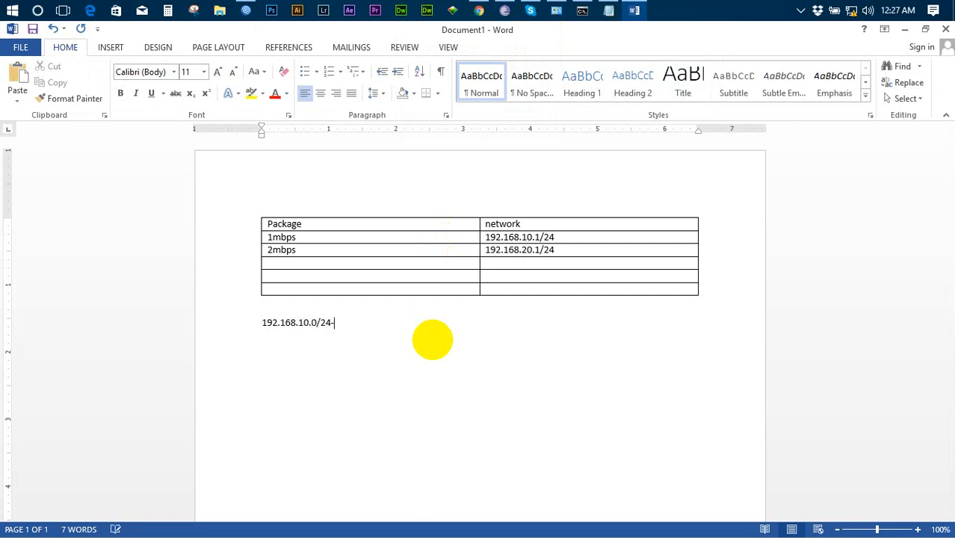
{"action": "type", "text": "192.168.10.2-192.168."}
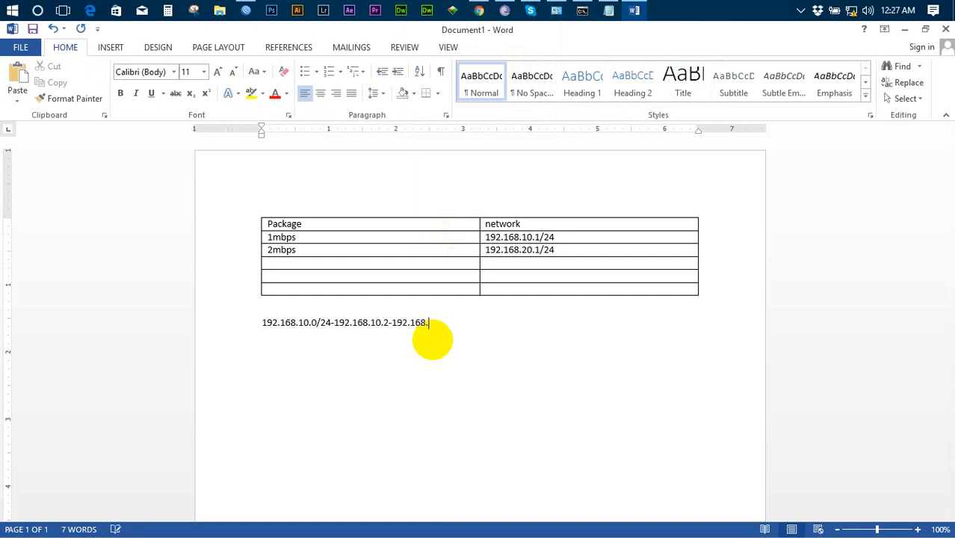
{"action": "type", "text": "10.254"}
{"action": "type", "text": "-1mbps"}
- Copy the 1mbps range line and paste a duplicate on the line below it
{"action": "key", "text": "shift+End"}
{"action": "key", "text": "ctrl+c"}
{"action": "left_click", "coordinate": [431, 340]}
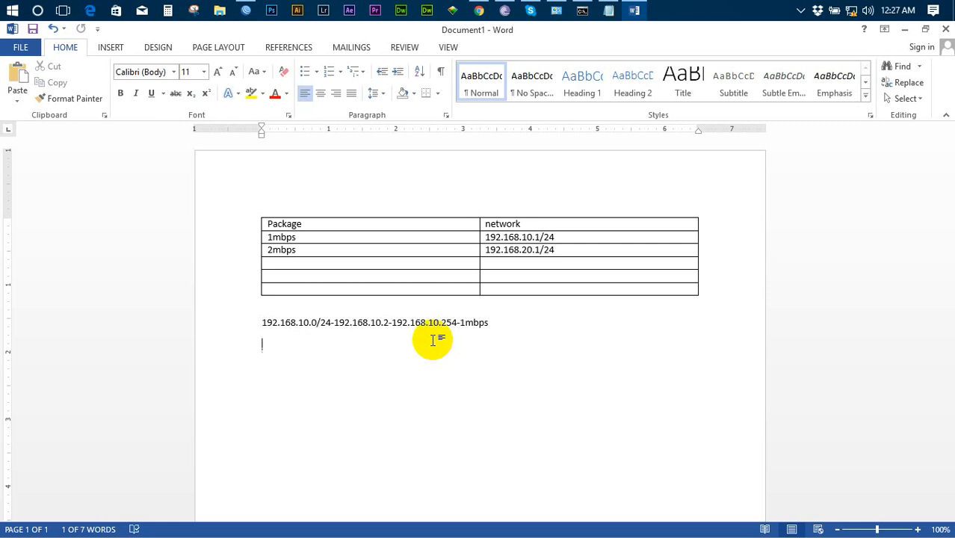
{"action": "key", "text": "ctrl+v"}
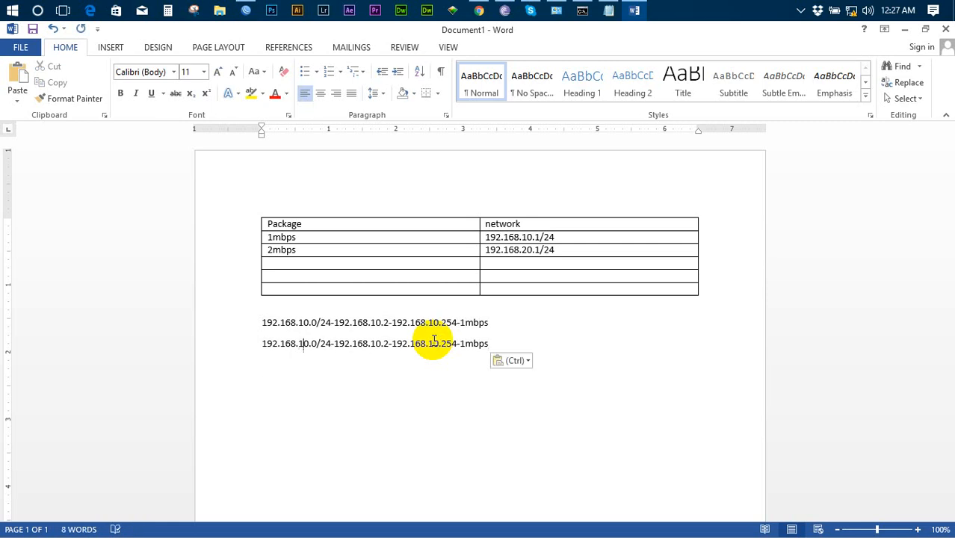
- Change the duplicated line to 192.168.20.0/24-192.168.20.2-192.168.20.254-2mbps
{"action": "key", "text": "BackSpace"}
{"action": "type", "text": "2"}
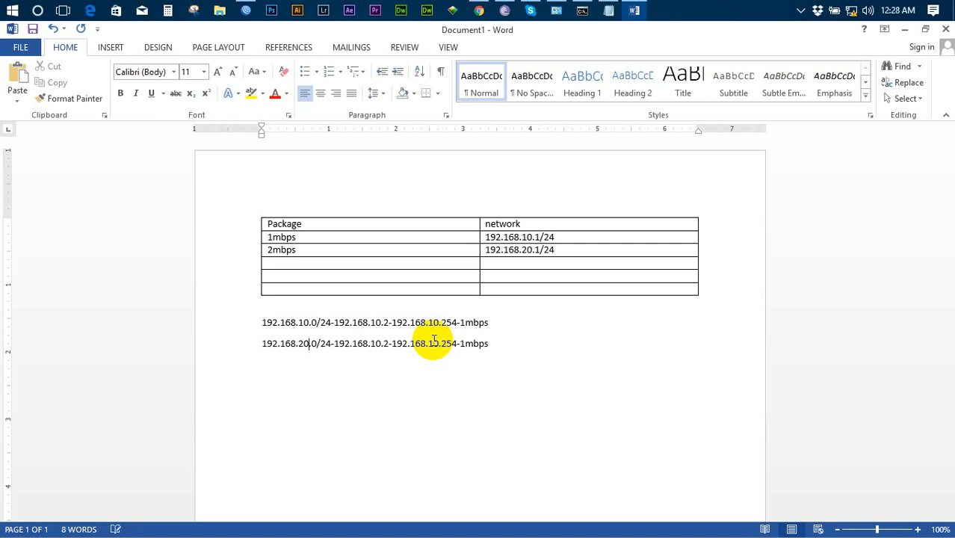
{"action": "key", "text": "BackSpace"}
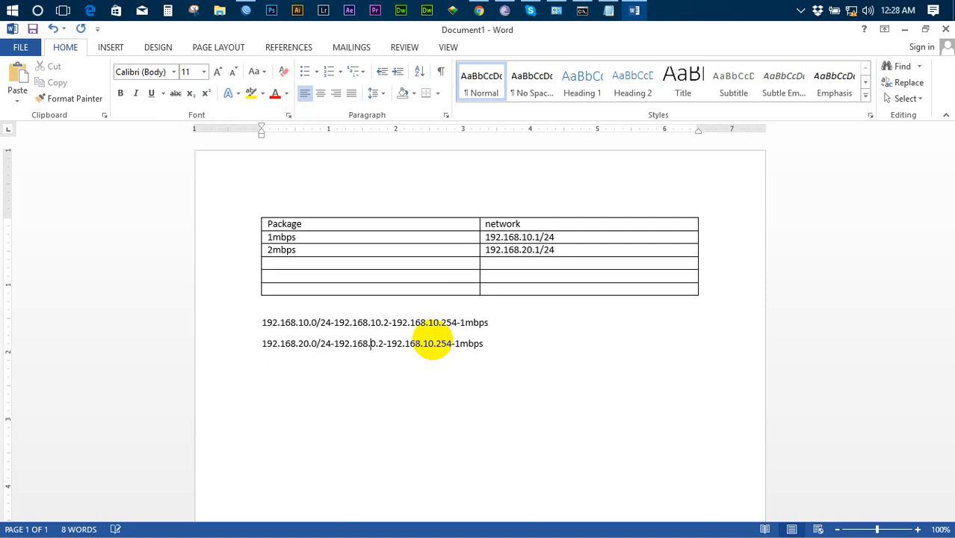
{"action": "type", "text": "20"}
{"action": "key", "text": "BackSpace"}
{"action": "type", "text": "2"}
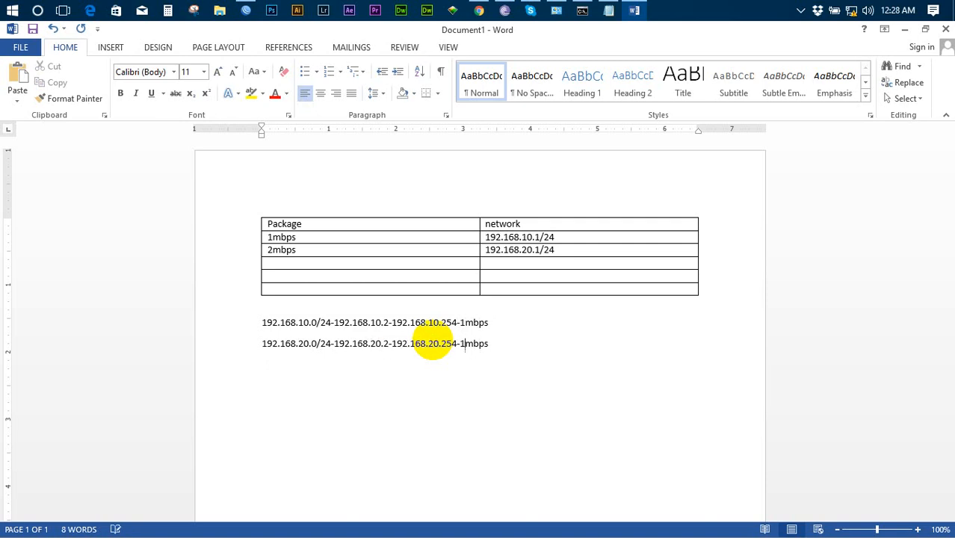
{"action": "key", "text": "BackSpace"}
{"action": "type", "text": "2"}
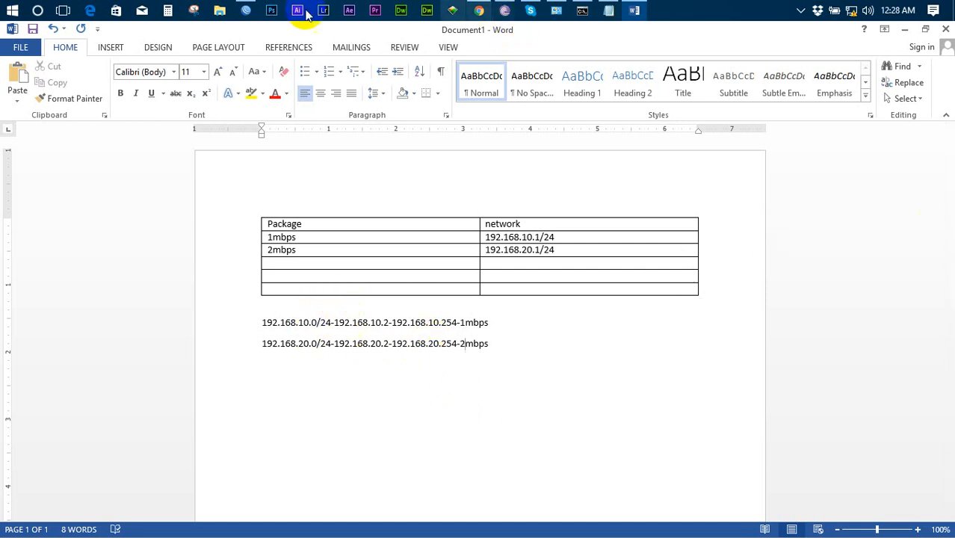
- Switch back to WinBox, view the simple queues in the queue list and close it
{"action": "left_click", "coordinate": [246, 10]}
{"action": "left_click", "coordinate": [45, 297]}
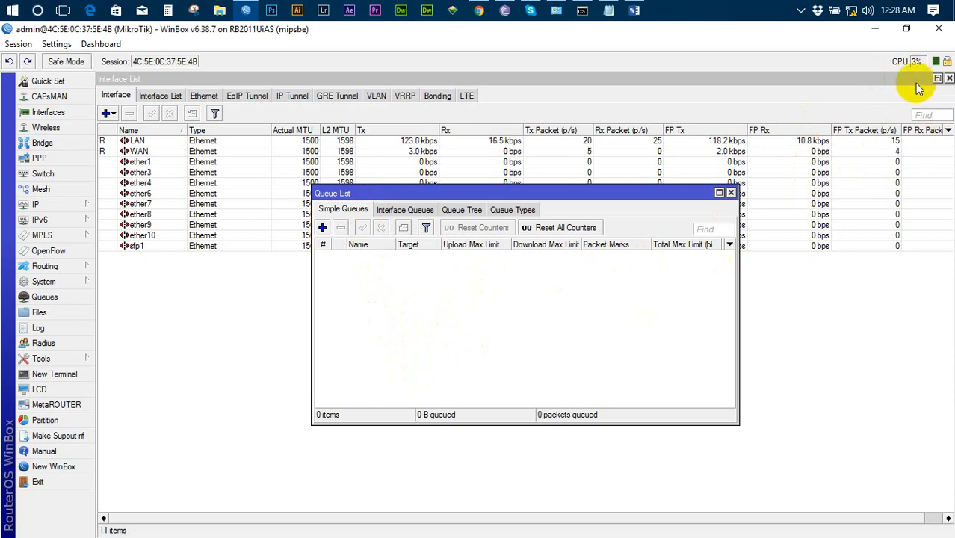
{"action": "left_click", "coordinate": [731, 194]}
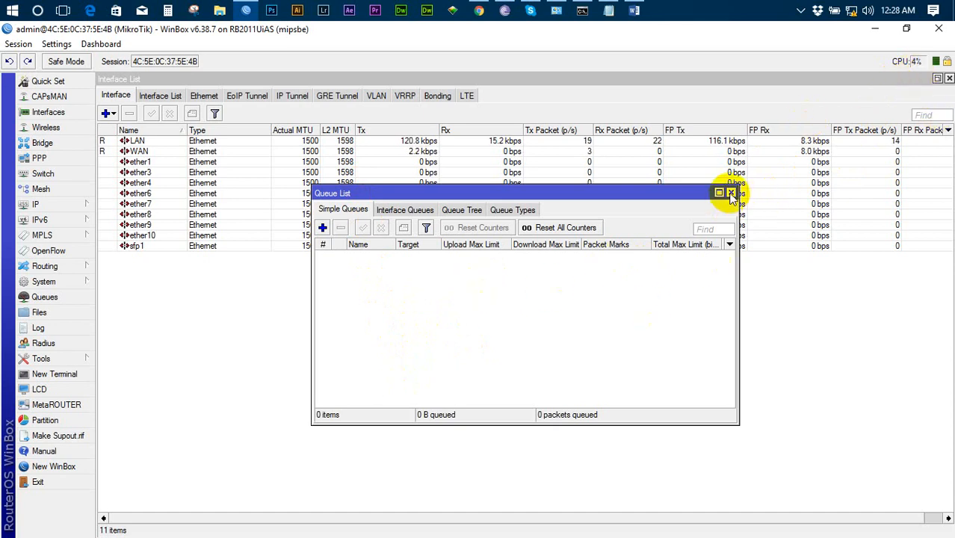
{"action": "left_click", "coordinate": [730, 194]}
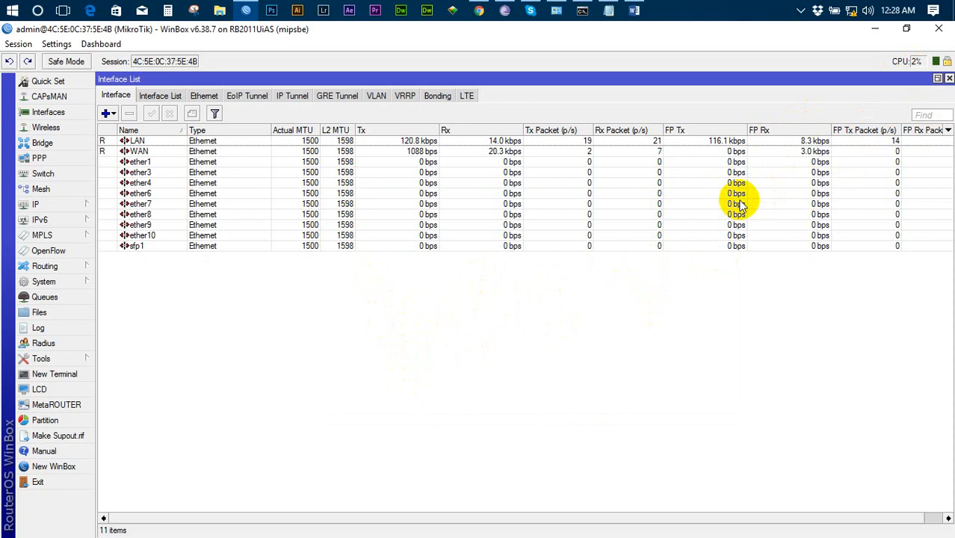
- Show the router's IP address list at full size and widen the address column to fit its entries
{"action": "left_click", "coordinate": [60, 207]}
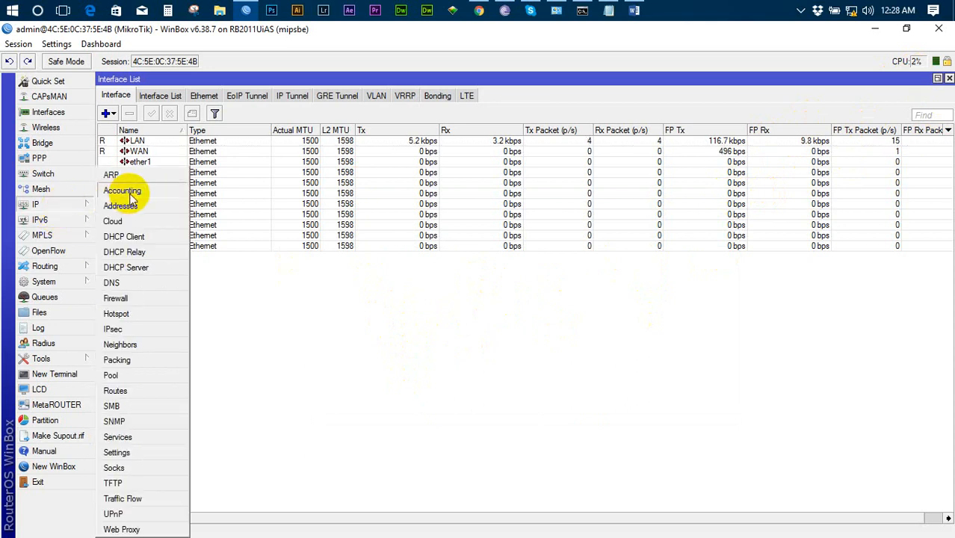
{"action": "left_click", "coordinate": [121, 206]}
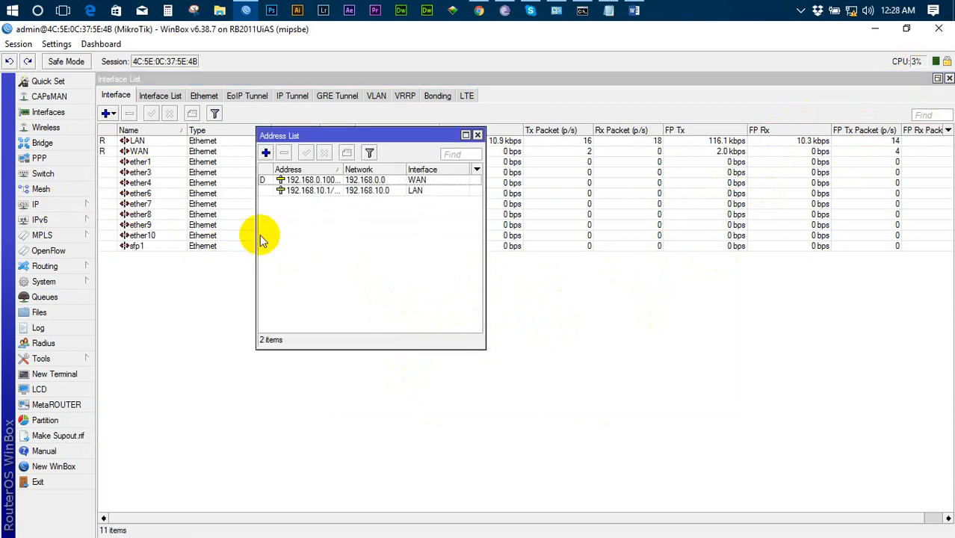
{"action": "left_click", "coordinate": [465, 135]}
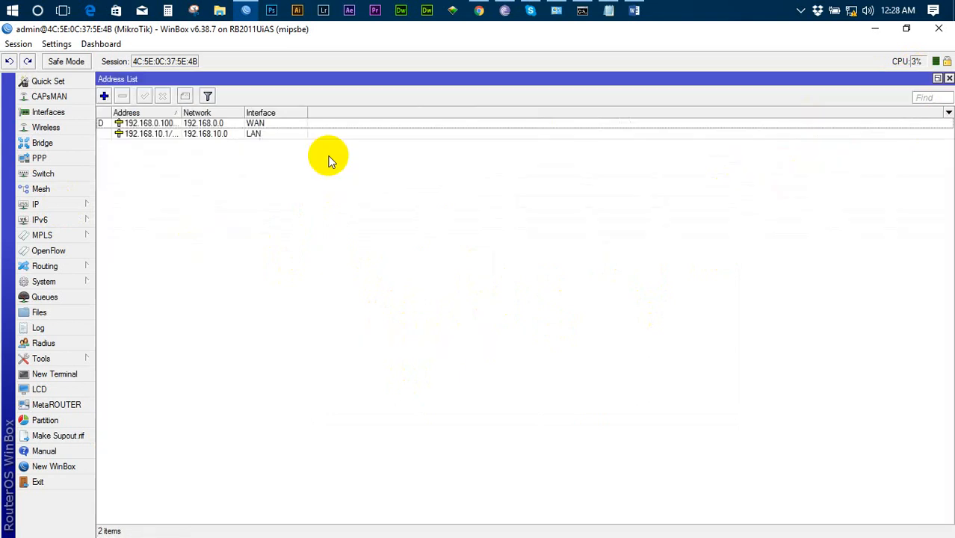
{"action": "double_click", "coordinate": [181, 112]}
- Add the comment 1MBPS to the LAN address 192.168.10.1/24 and save the entry
{"action": "left_click", "coordinate": [177, 134]}
{"action": "double_click", "coordinate": [177, 134]}
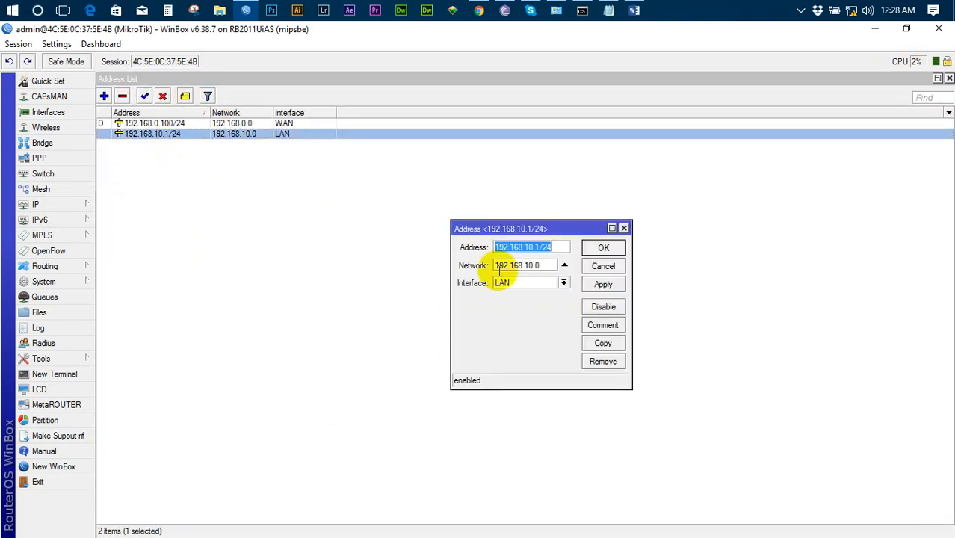
{"action": "left_click", "coordinate": [592, 326]}
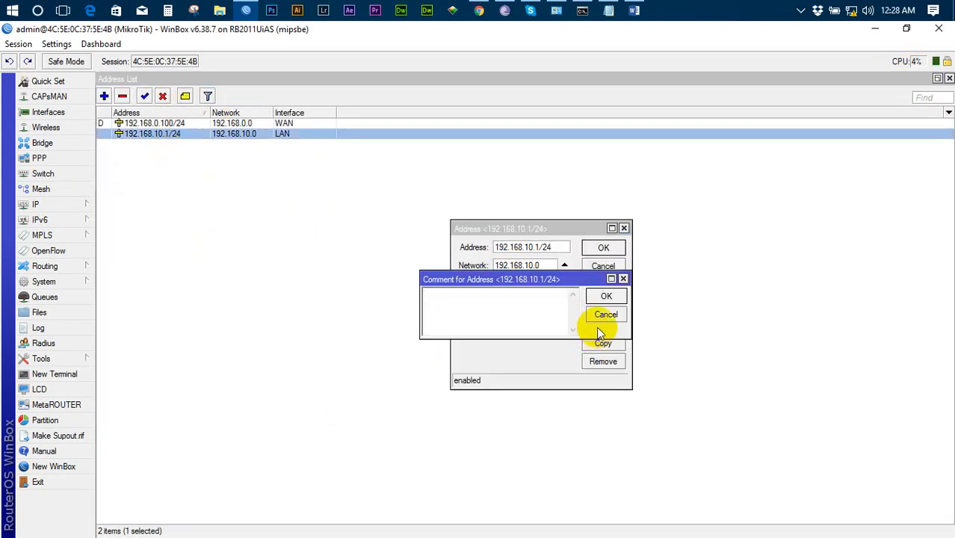
{"action": "type", "text": "imbps"}
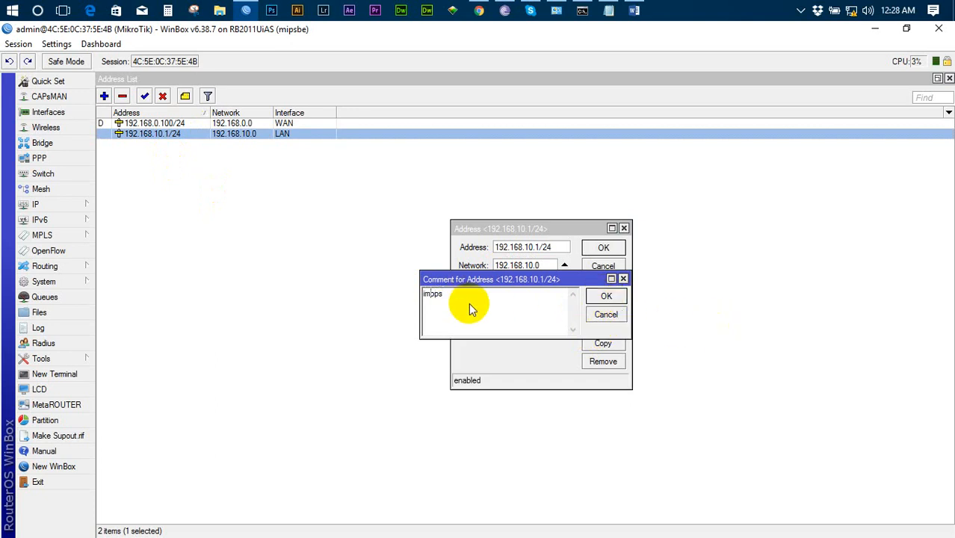
{"action": "key", "text": "Home"}
{"action": "key", "text": "Delete"}
{"action": "type", "text": "1"}
{"action": "key", "text": "shift+End"}
{"action": "type", "text": "Mbps"}
{"action": "key", "text": "Return"}
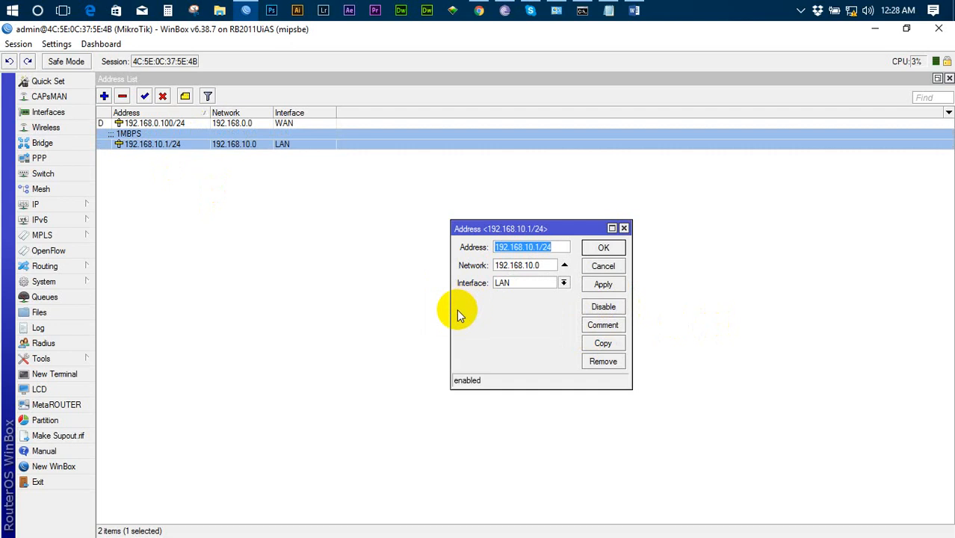
{"action": "left_click", "coordinate": [621, 248]}
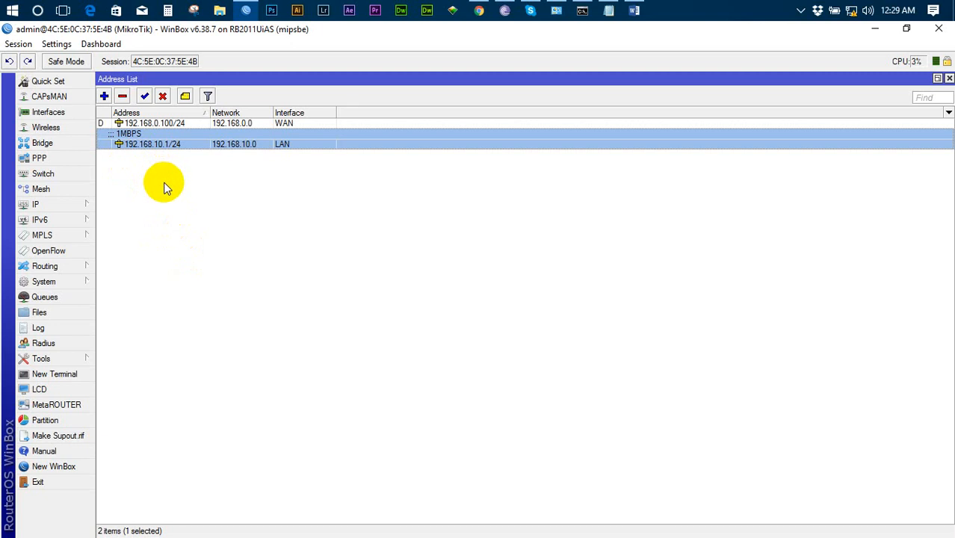
- Start a new simple queue with the customer's name and target 192.168.10.2, leaving the upload max limit unlimited
{"action": "left_click", "coordinate": [75, 297]}
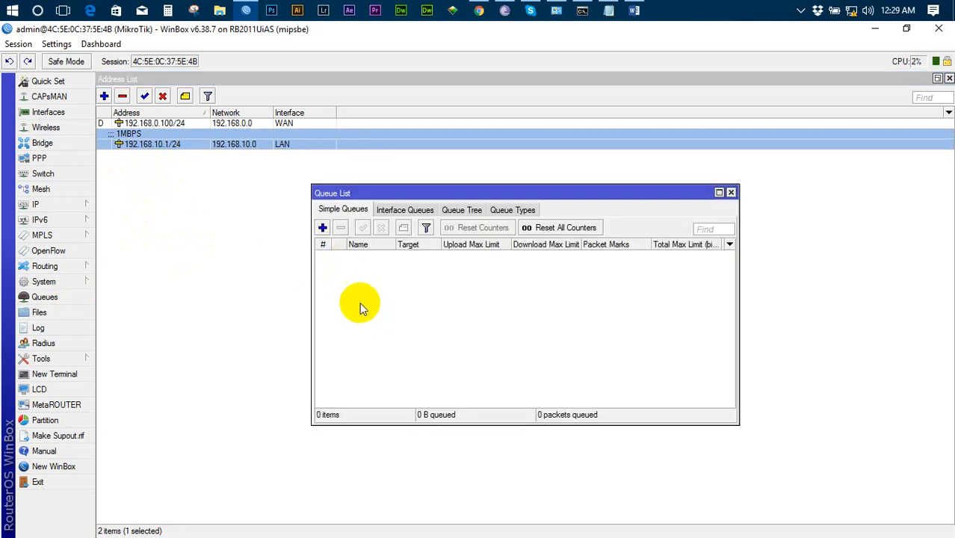
{"action": "left_click", "coordinate": [323, 229]}
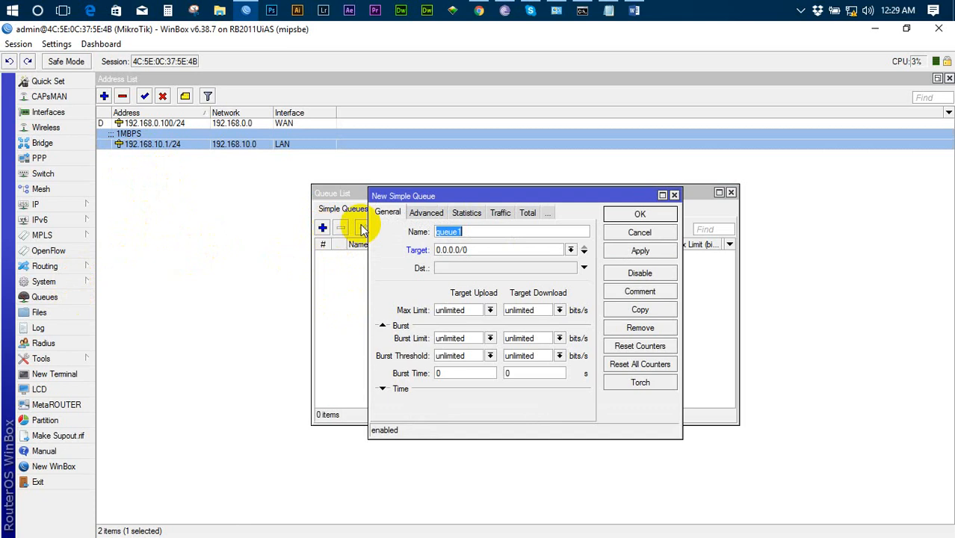
{"action": "double_click", "coordinate": [474, 233]}
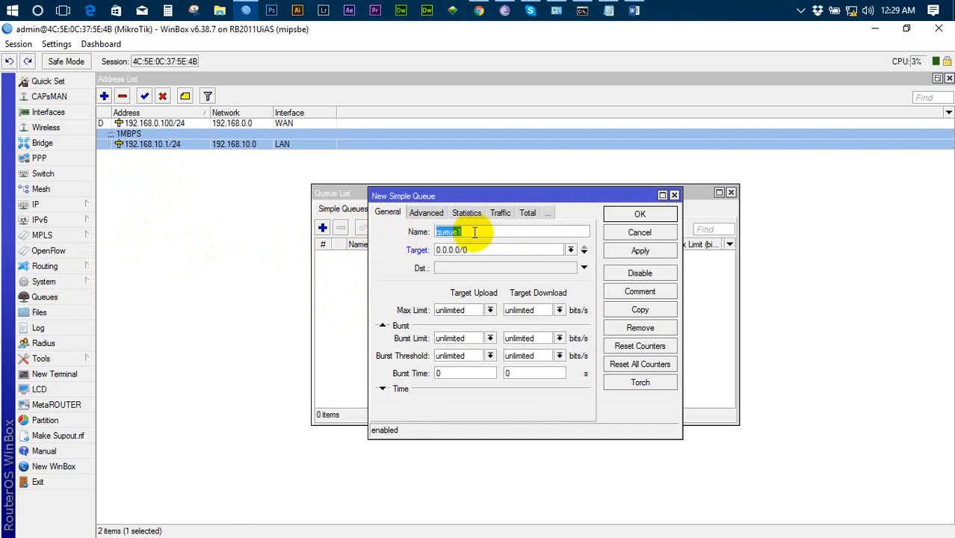
{"action": "type", "text": "tanvir"}
{"action": "double_click", "coordinate": [475, 254]}
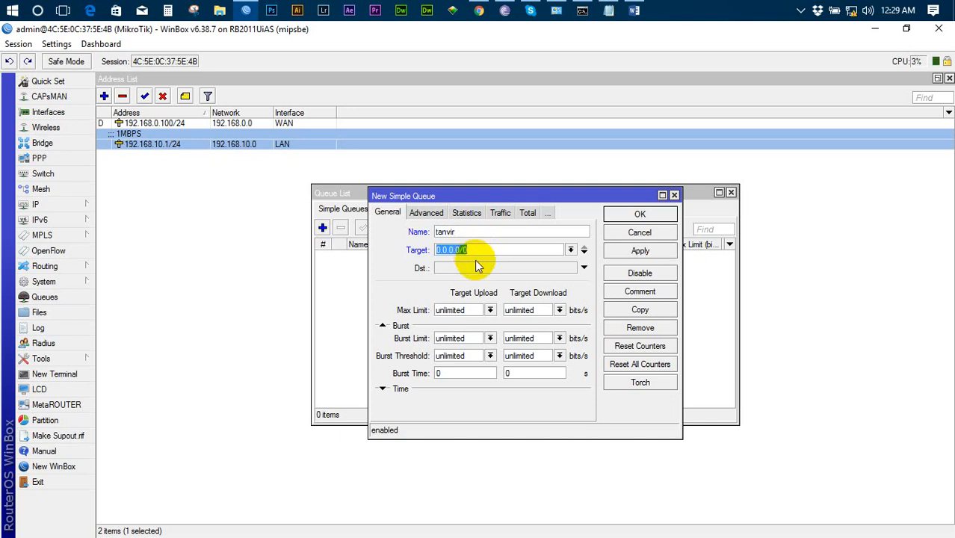
{"action": "type", "text": "192.168.10.2"}
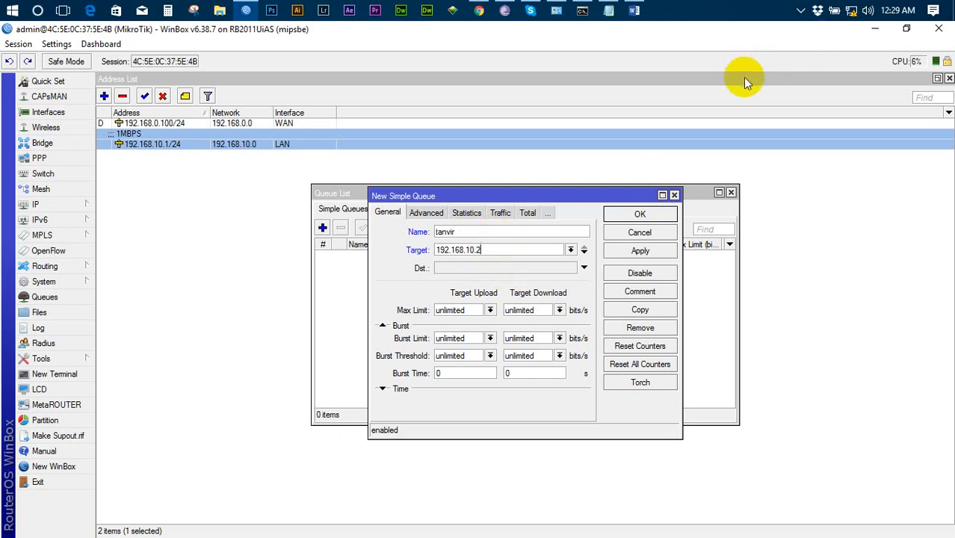
{"action": "left_click", "coordinate": [489, 310]}
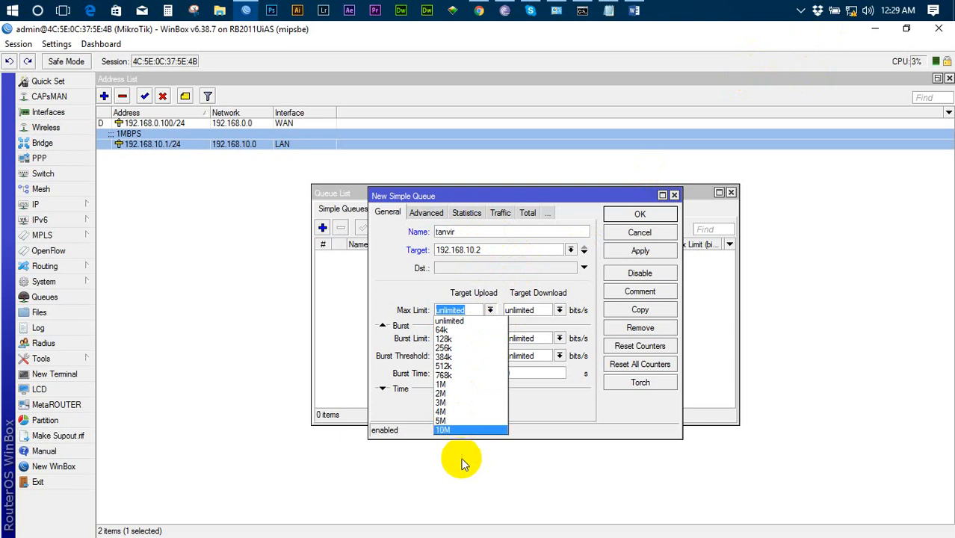
{"action": "left_click", "coordinate": [444, 297]}
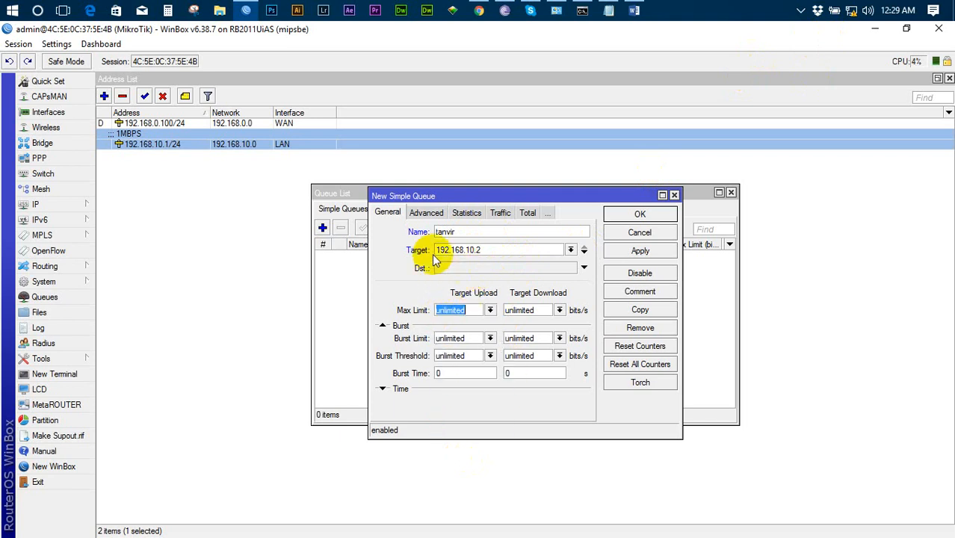
- Rename the new simple queue to 1MBPS and set its target to 192.168.10.0/24
{"action": "double_click", "coordinate": [452, 233]}
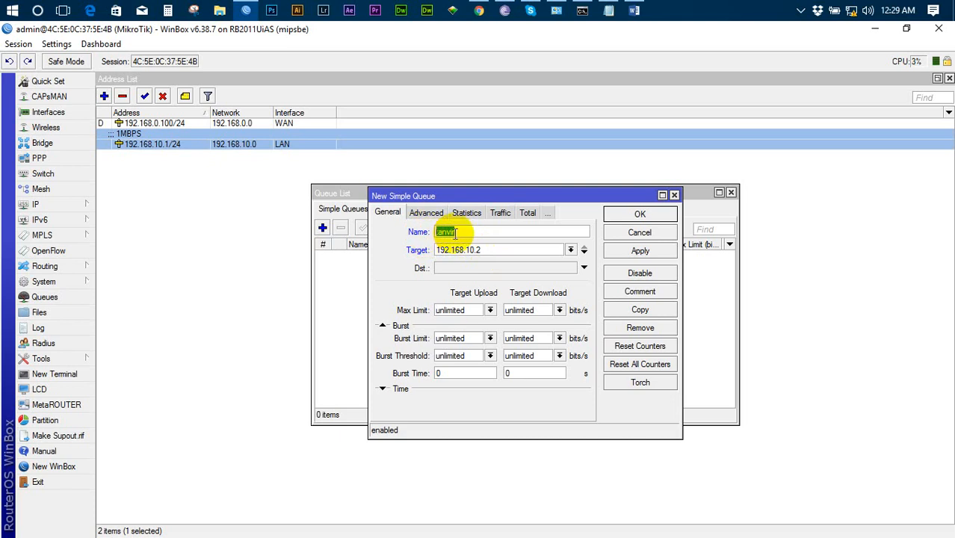
{"action": "type", "text": "1"}
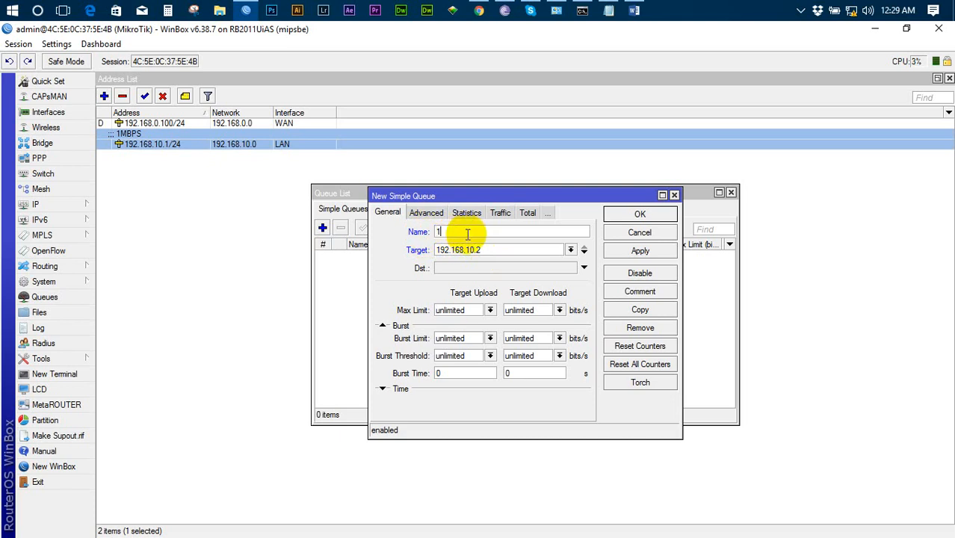
{"action": "type", "text": "MBPOS"}
{"action": "key", "text": "BackSpace"}
{"action": "key", "text": "BackSpace"}
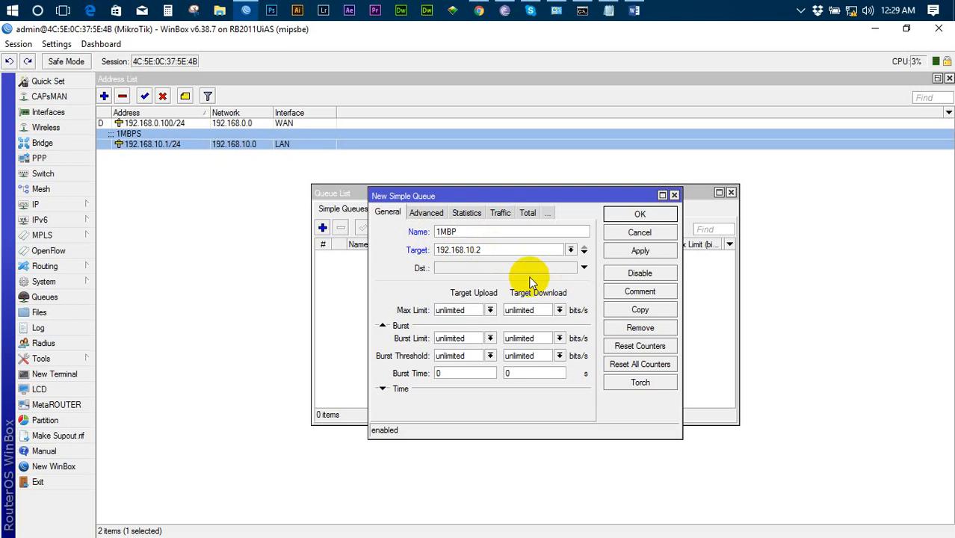
{"action": "type", "text": "s"}
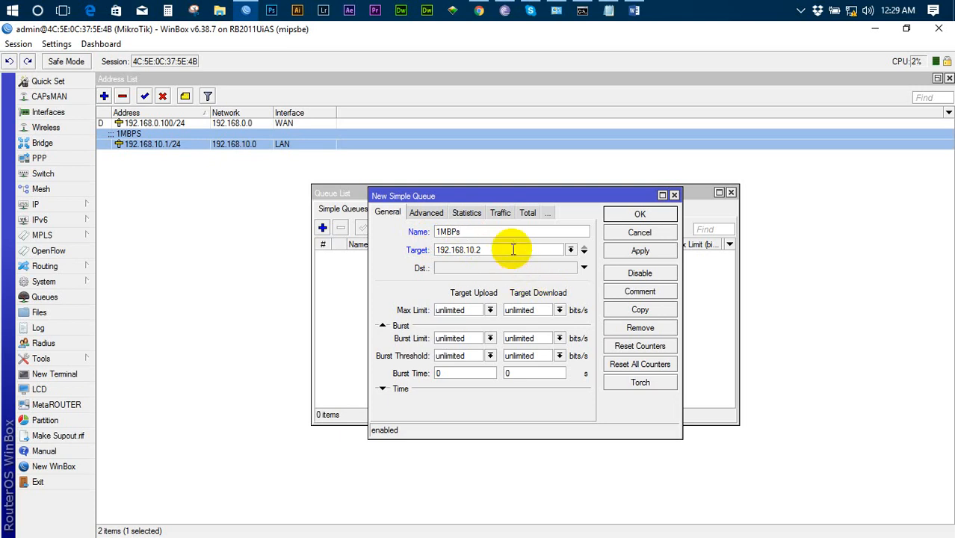
{"action": "left_click", "coordinate": [512, 250]}
{"action": "key", "text": "BackSpace"}
{"action": "type", "text": "0/24"}
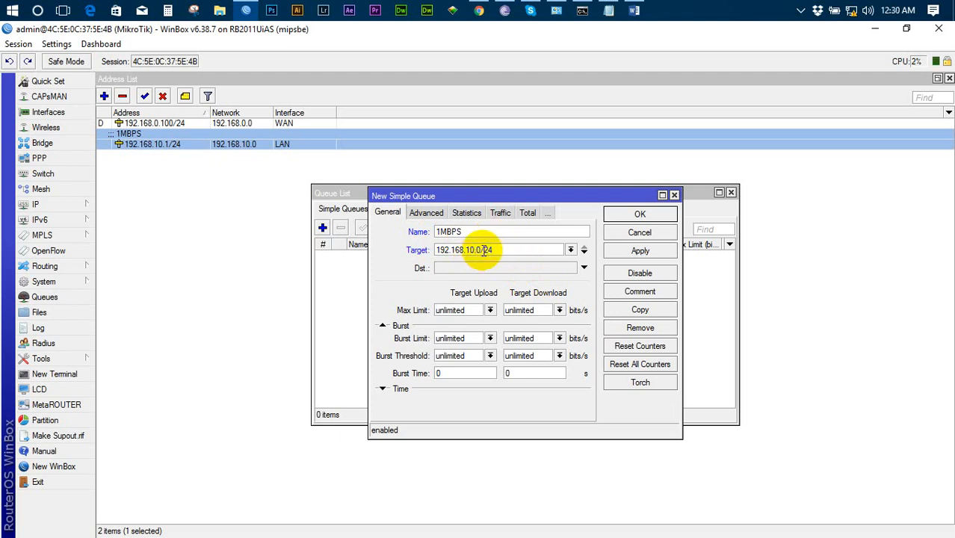
- Check the 192.168.10.2 entry in the ARP list and close the list
{"action": "left_click", "coordinate": [71, 206]}
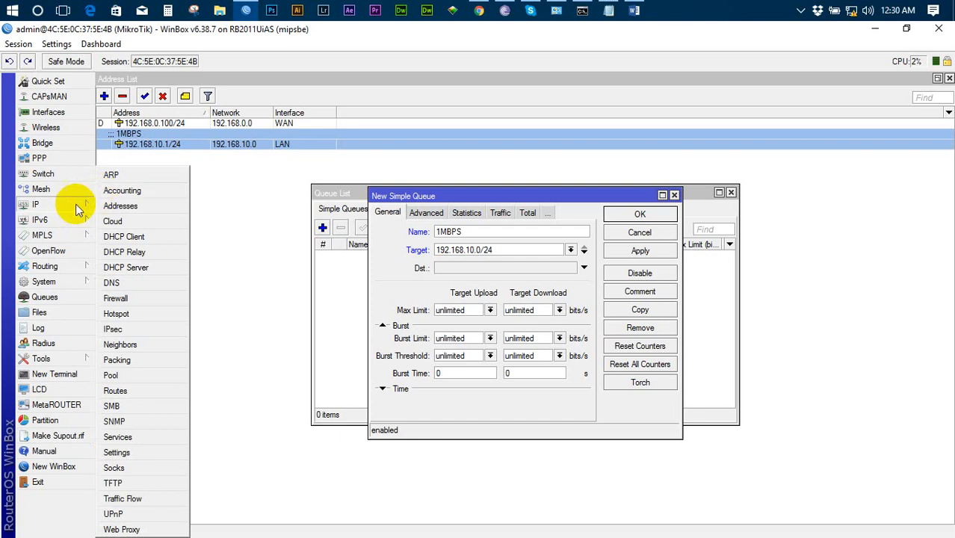
{"action": "left_click", "coordinate": [109, 174]}
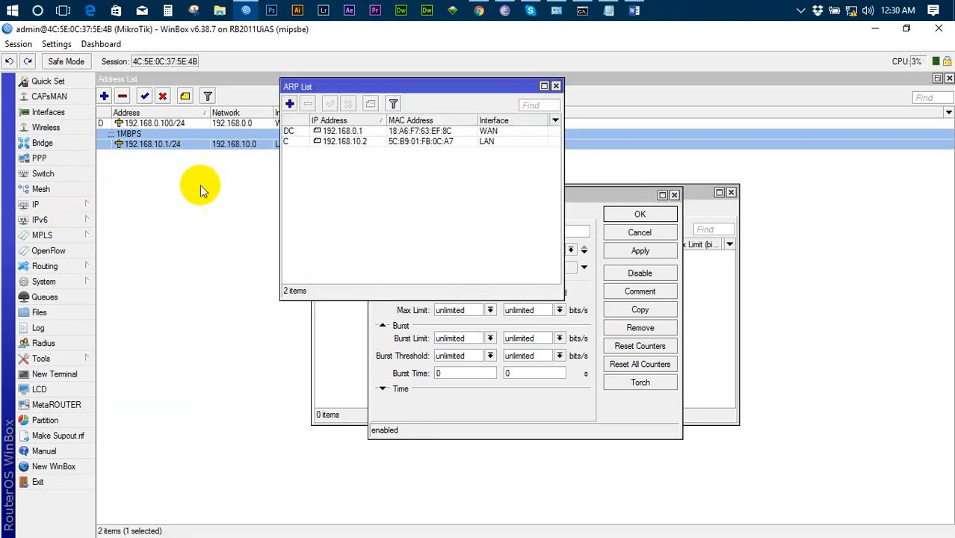
{"action": "left_click", "coordinate": [356, 149]}
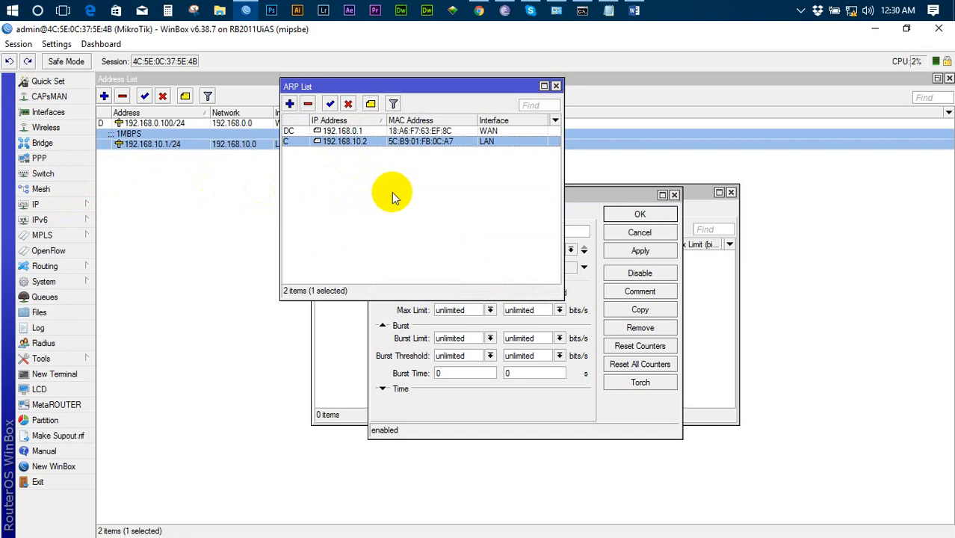
{"action": "left_click", "coordinate": [556, 86]}
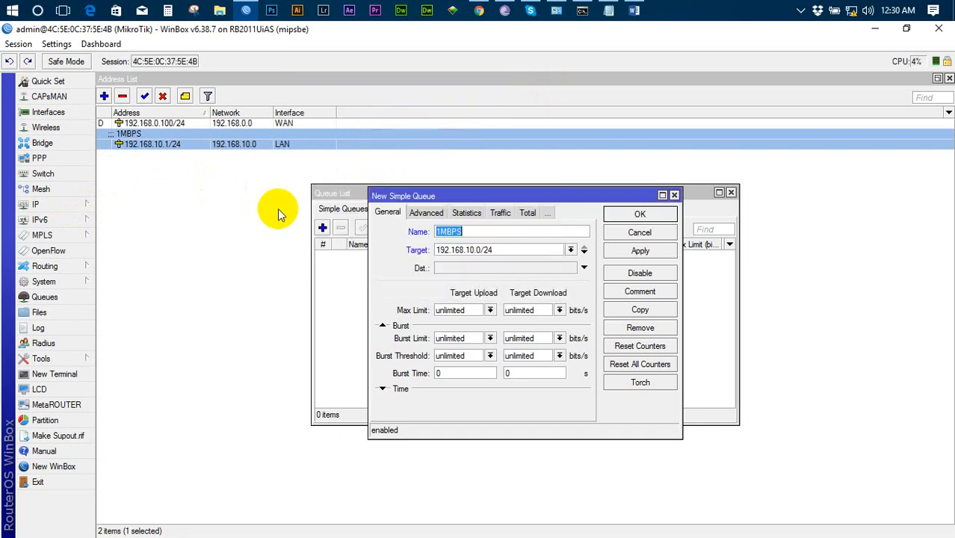
- Set the LAN interface's ARP mode to enabled and close its settings
{"action": "left_click", "coordinate": [64, 115]}
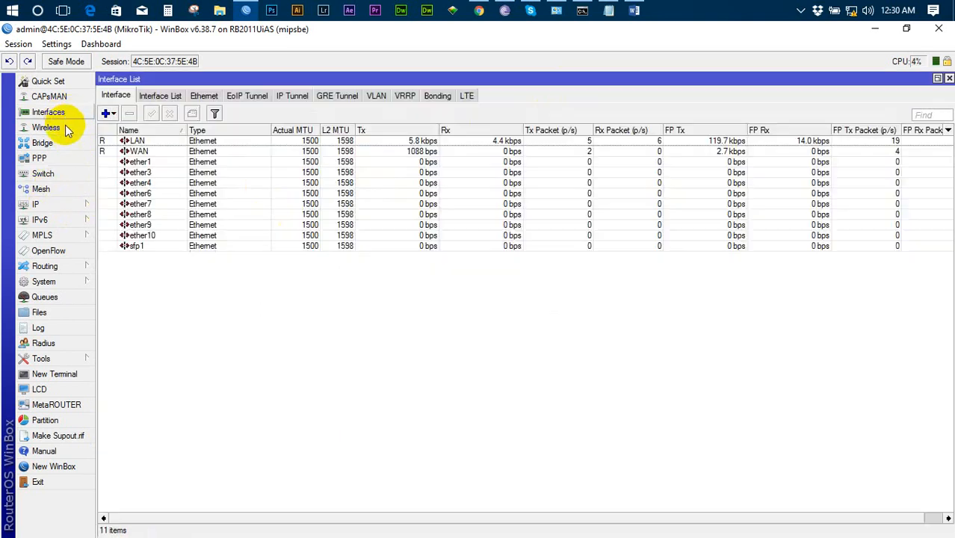
{"action": "left_click", "coordinate": [160, 140]}
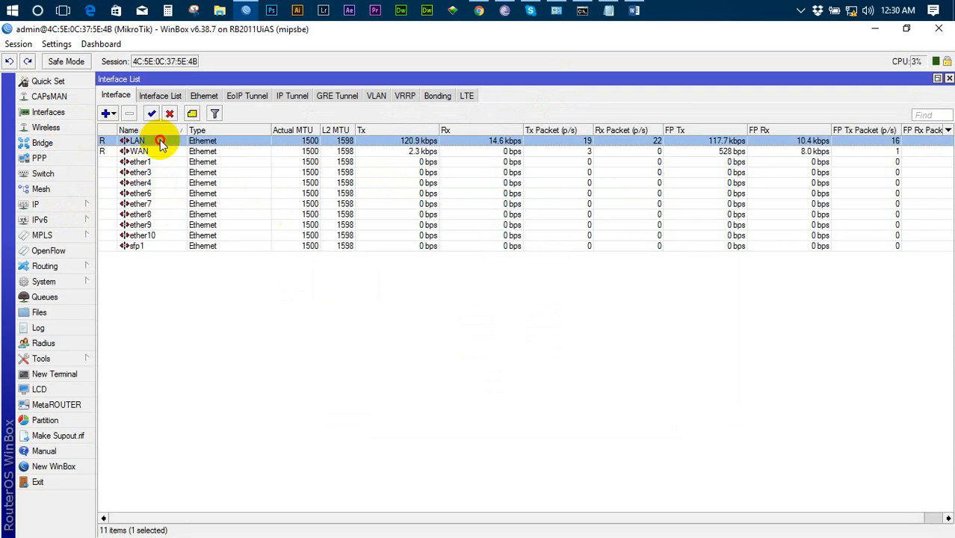
{"action": "double_click", "coordinate": [160, 140]}
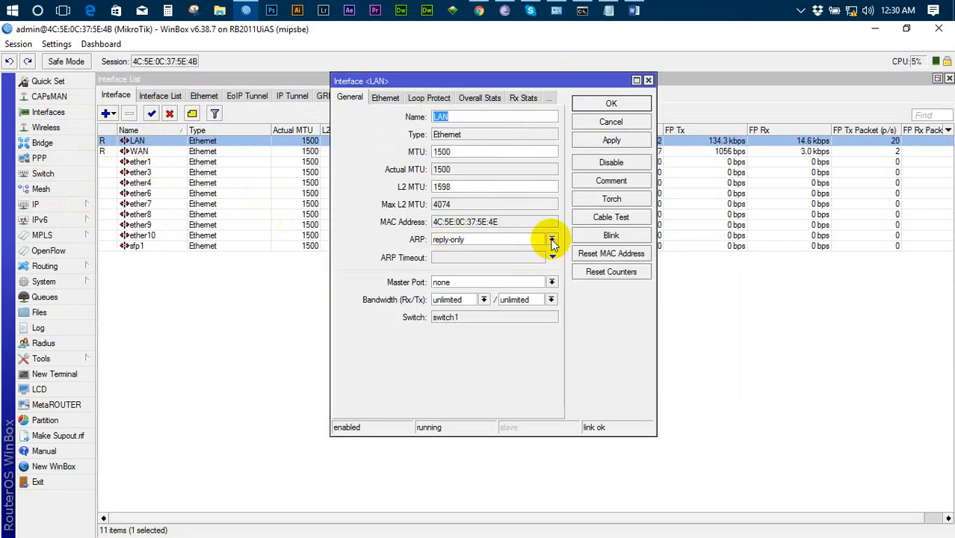
{"action": "left_click", "coordinate": [552, 239]}
{"action": "left_click", "coordinate": [545, 257]}
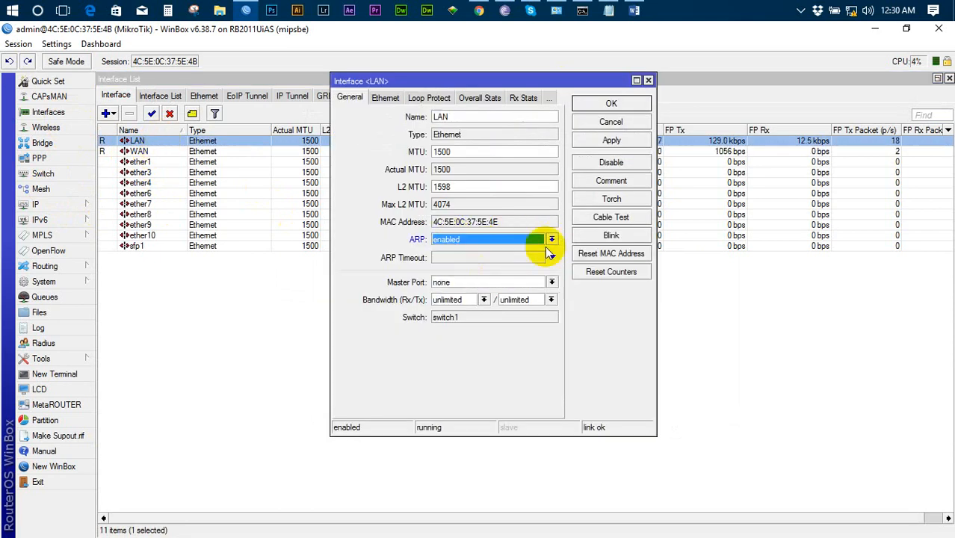
{"action": "left_click", "coordinate": [610, 121]}
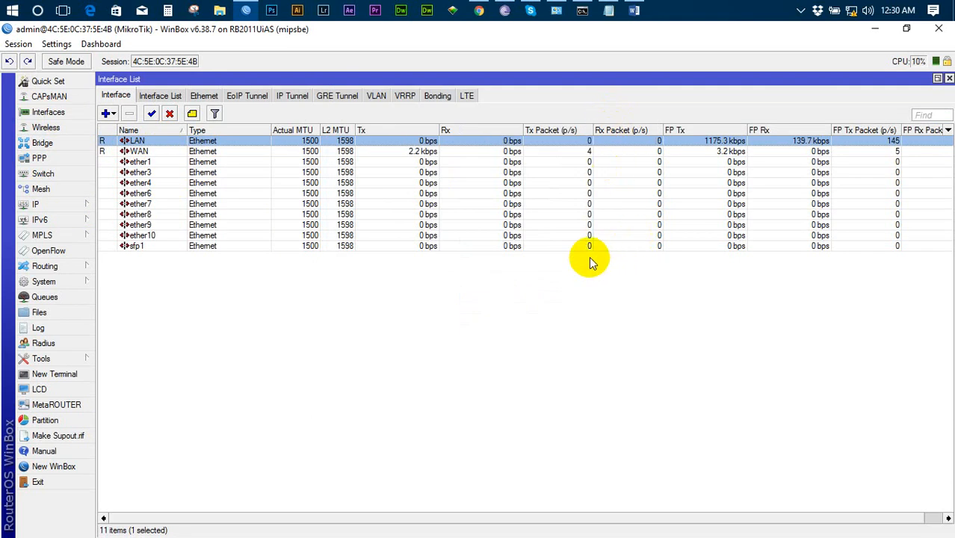
- Review the entries in the ARP list again and close it
{"action": "left_click", "coordinate": [45, 205]}
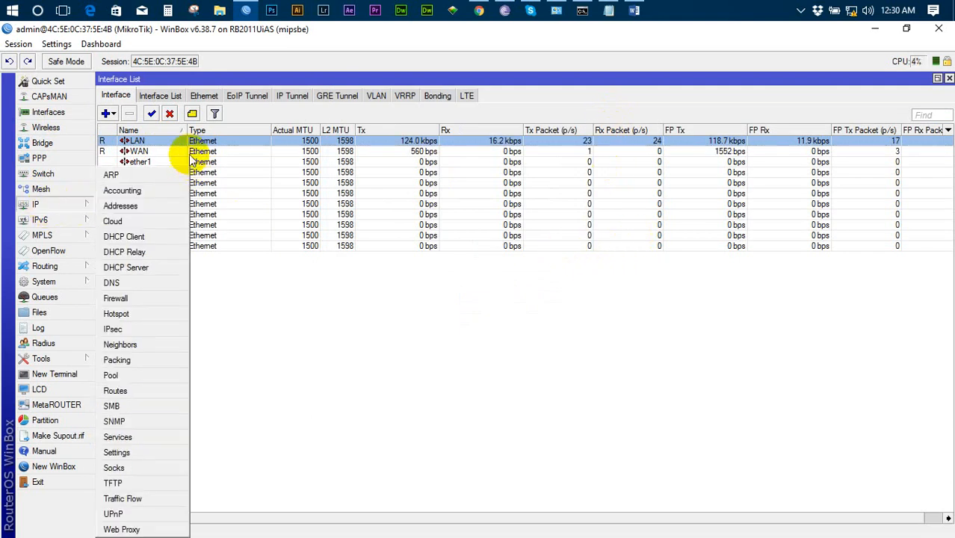
{"action": "left_click", "coordinate": [123, 174]}
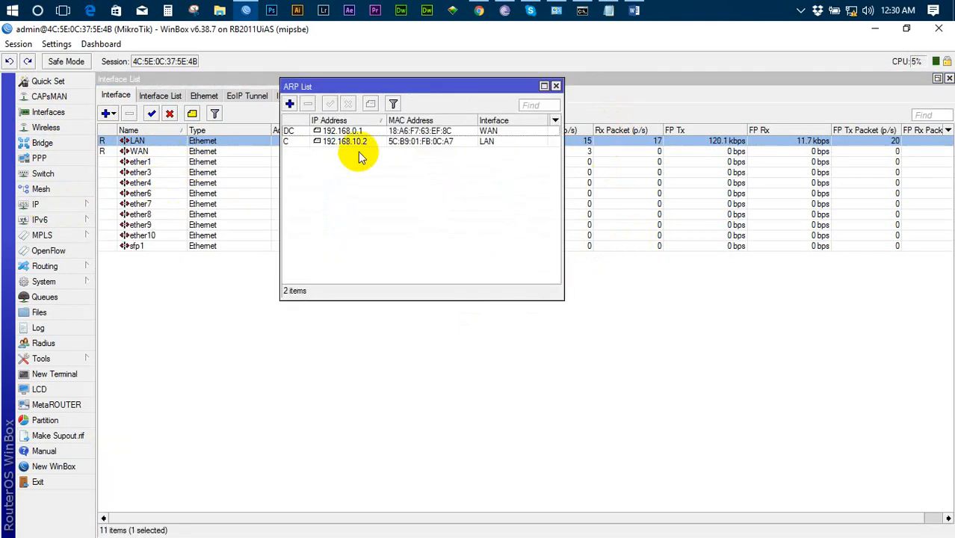
{"action": "left_click", "coordinate": [556, 86]}
- Set the LAN interface's ARP mode to proxy-arp and save the settings
{"action": "right_click", "coordinate": [222, 142]}
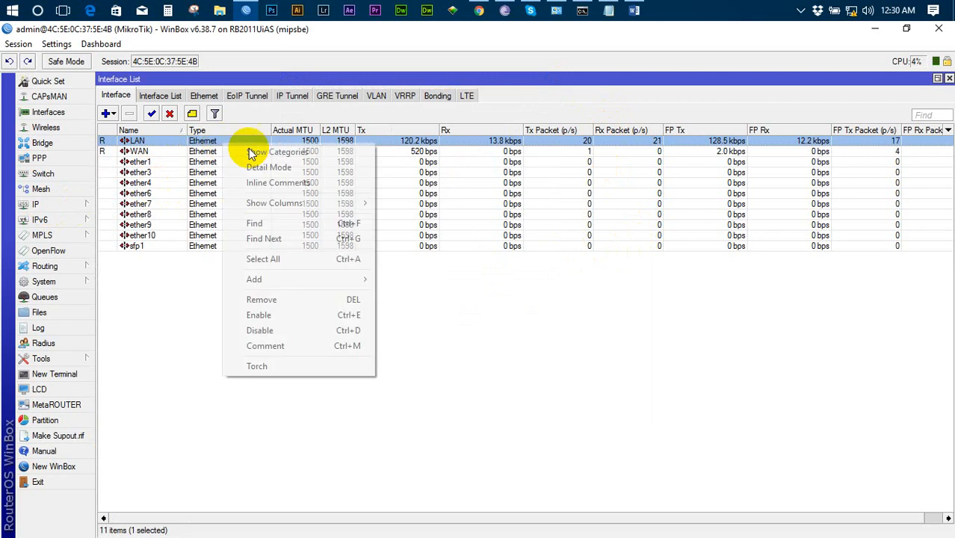
{"action": "left_click", "coordinate": [197, 132]}
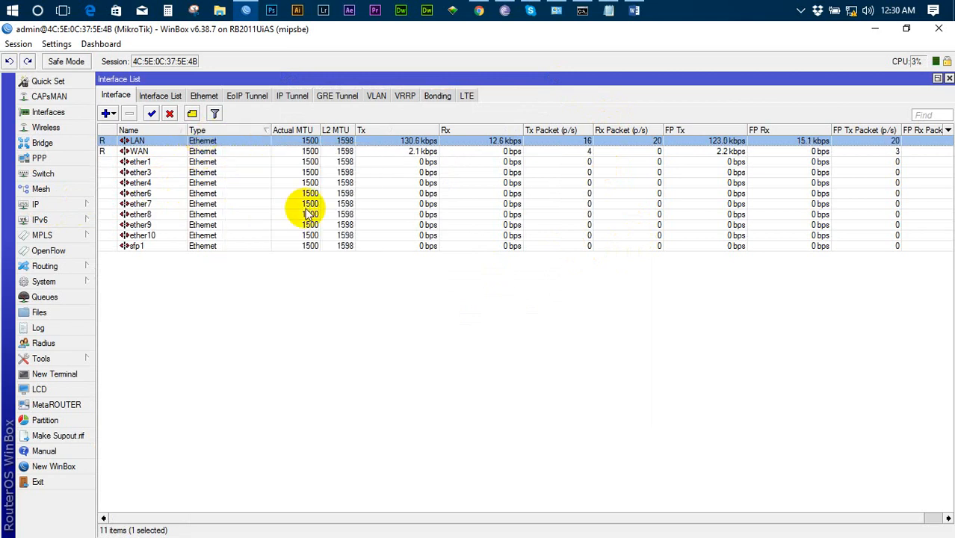
{"action": "double_click", "coordinate": [212, 140]}
{"action": "left_click", "coordinate": [494, 239]}
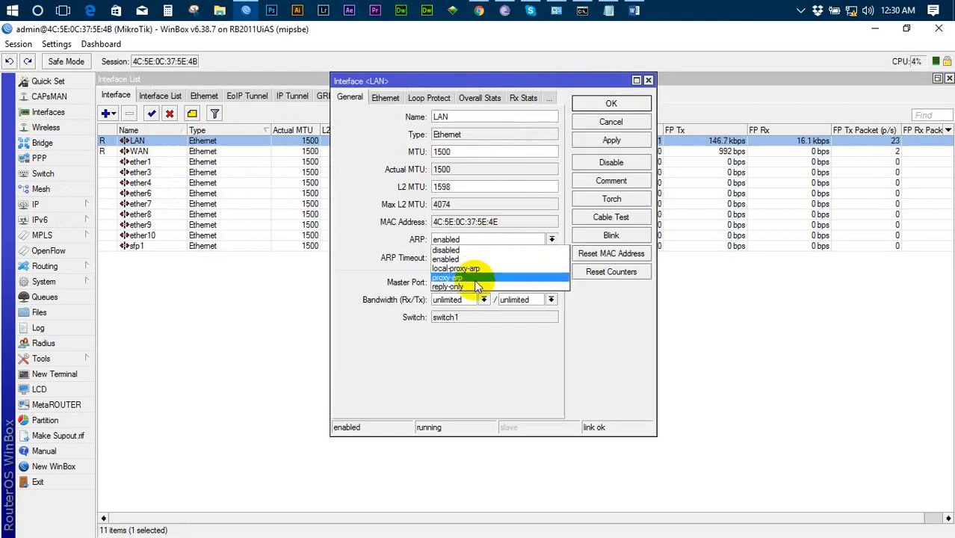
{"action": "left_click", "coordinate": [473, 277]}
{"action": "left_click", "coordinate": [602, 105]}
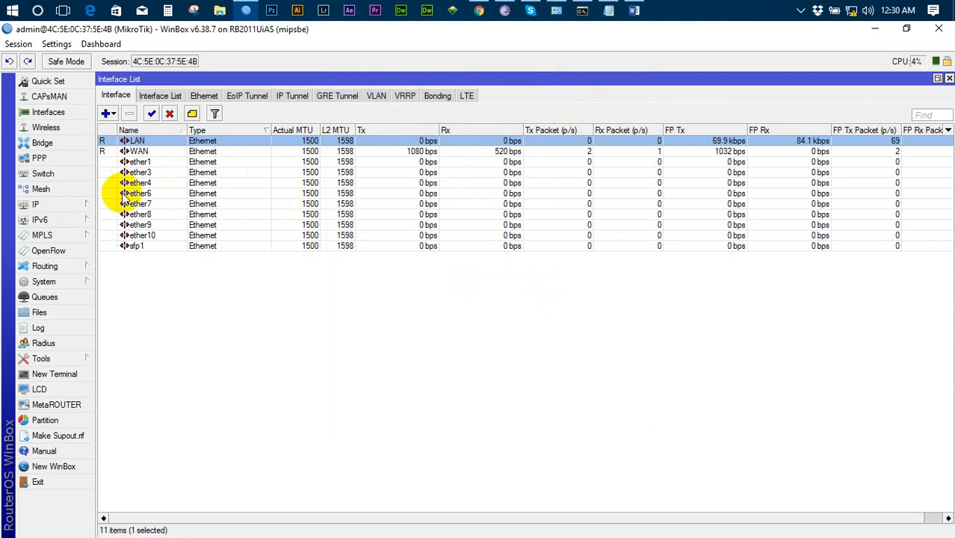
- Add the client's name as a comment on the 192.168.10.2 entry in the ARP list and close the list
{"action": "left_click", "coordinate": [67, 206]}
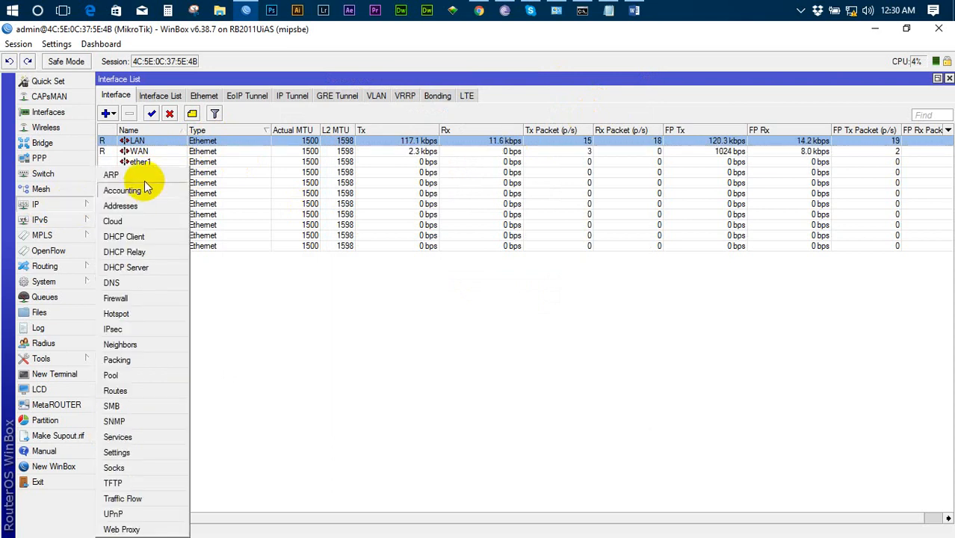
{"action": "left_click", "coordinate": [138, 174]}
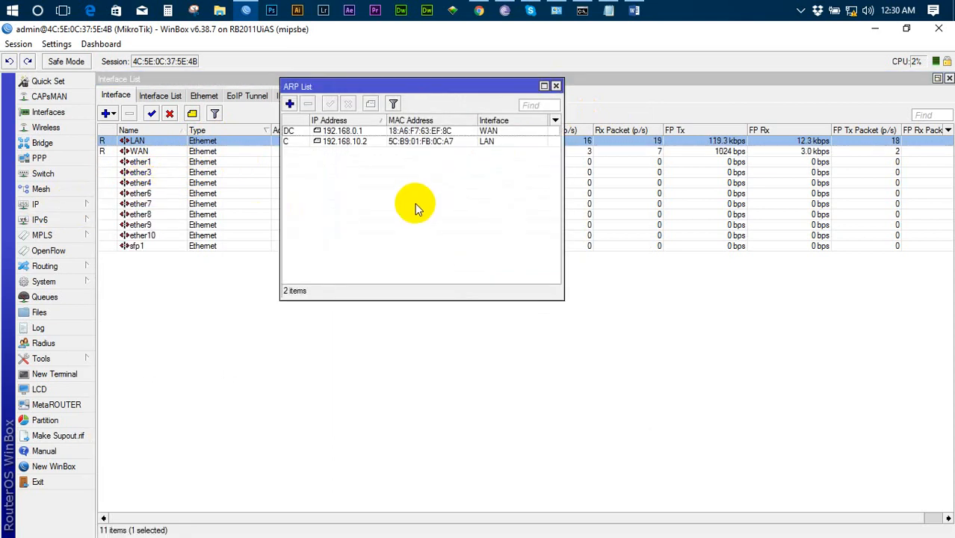
{"action": "left_click", "coordinate": [360, 144]}
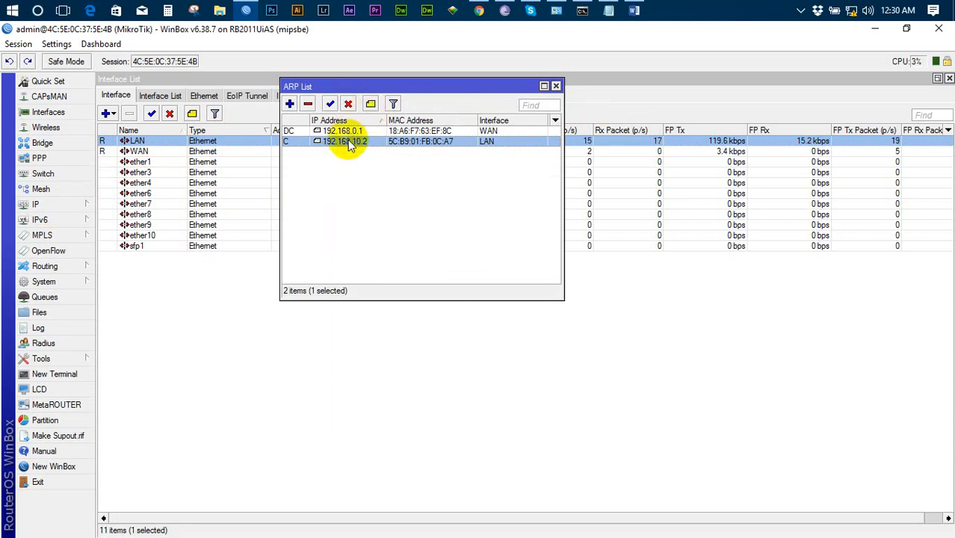
{"action": "left_click", "coordinate": [370, 103]}
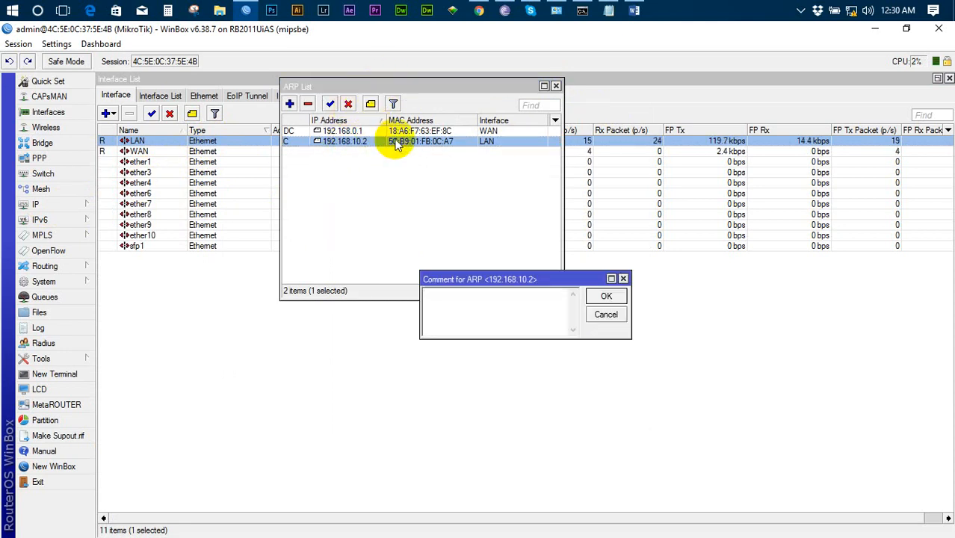
{"action": "type", "text": "TANVIR"}
{"action": "key", "text": "Return"}
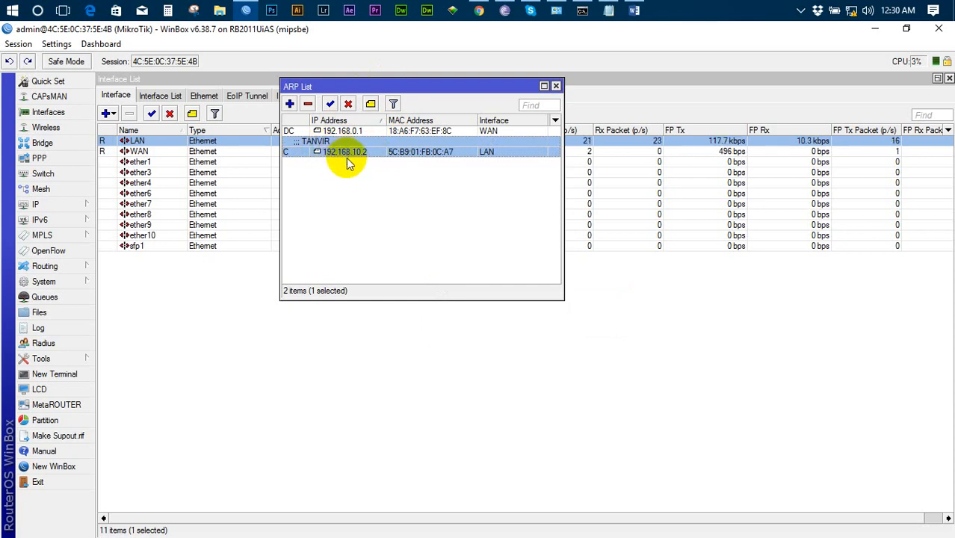
{"action": "left_click", "coordinate": [555, 86]}
- Check the simple queues in the queue list and close it
{"action": "left_click", "coordinate": [78, 298]}
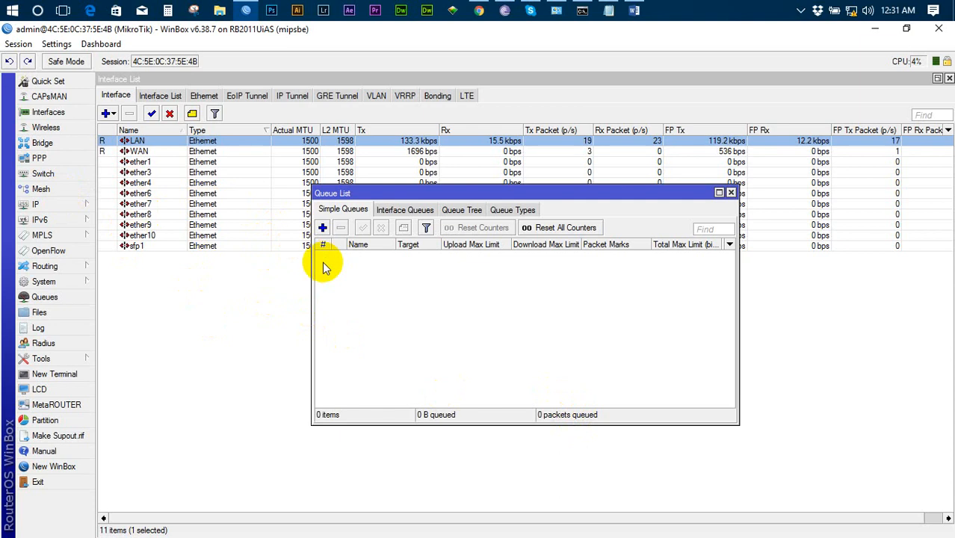
{"action": "left_click", "coordinate": [731, 193]}
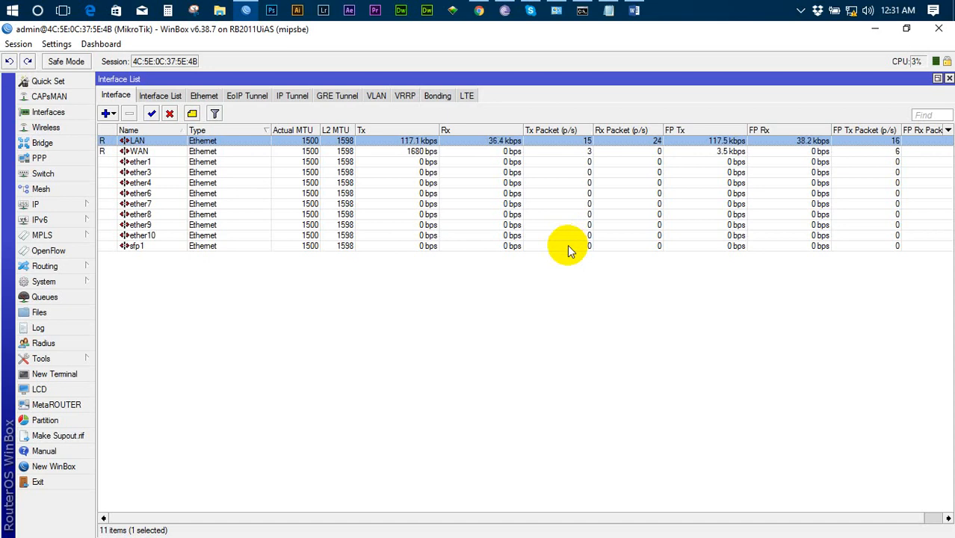
{"action": "left_click", "coordinate": [567, 245]}
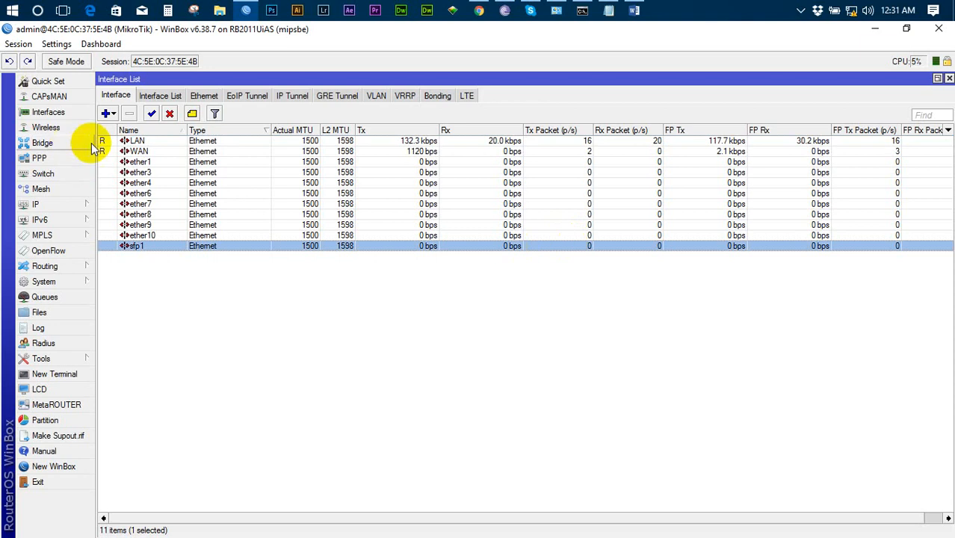
{"action": "left_click", "coordinate": [110, 141]}
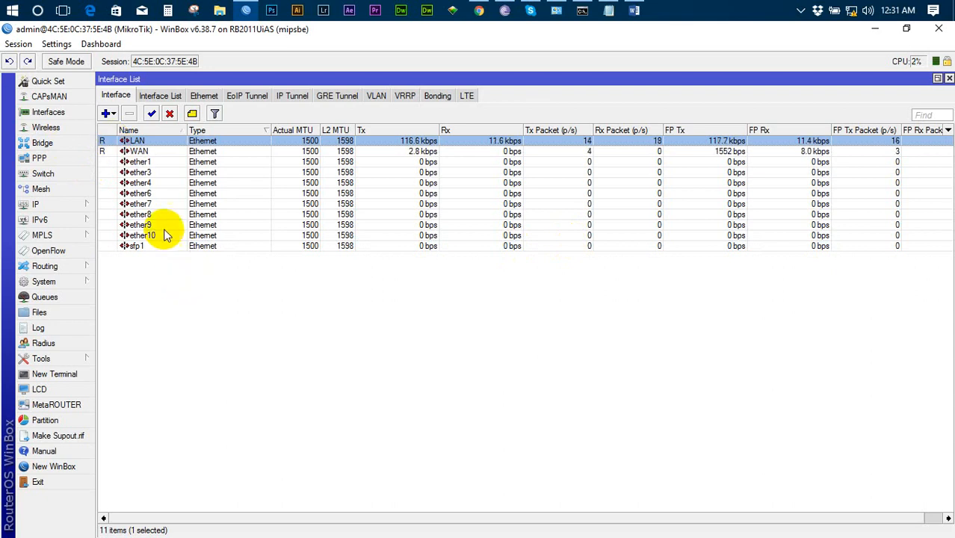
{"action": "left_click", "coordinate": [167, 236]}
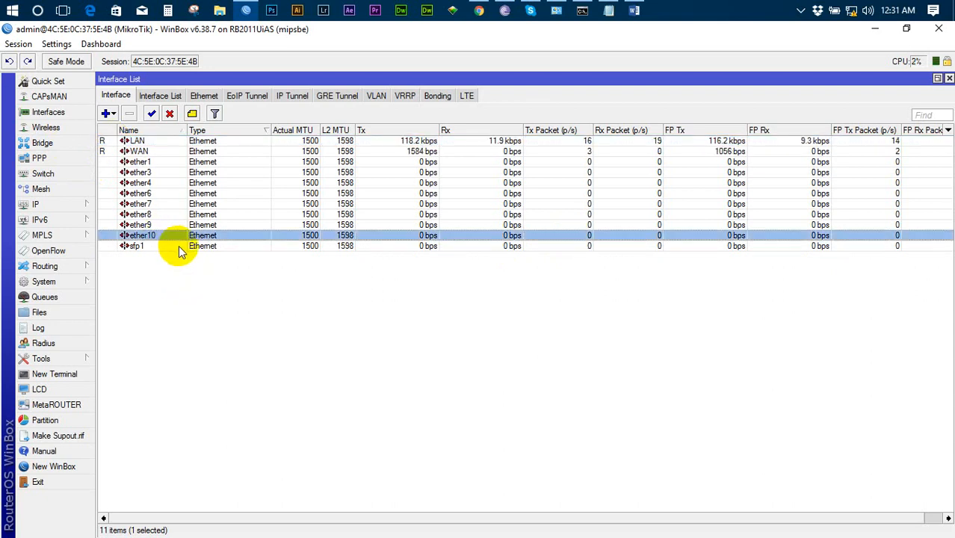
- Switch to Chrome, look over the YouTube page of the MikroTik ISP connection tutorial, and minimize the browser
{"action": "left_click", "coordinate": [479, 10]}
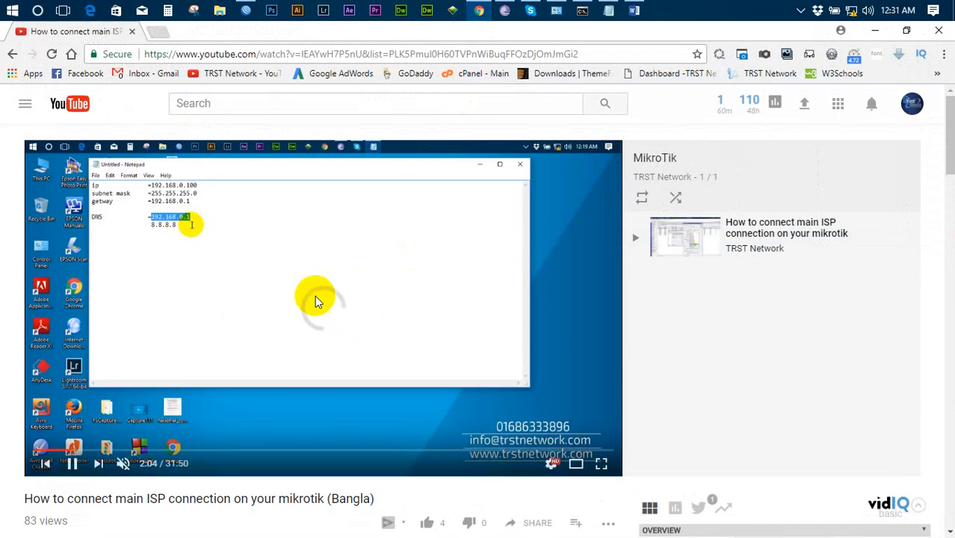
{"action": "scroll", "coordinate": [315, 291], "scroll_direction": "down", "scroll_amount": 3}
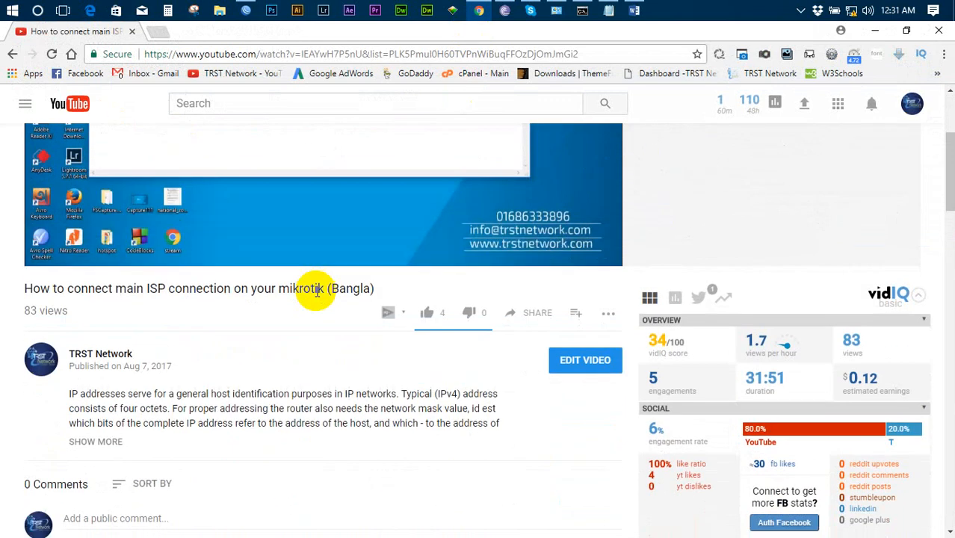
{"action": "scroll", "coordinate": [313, 230], "scroll_direction": "up", "scroll_amount": 3}
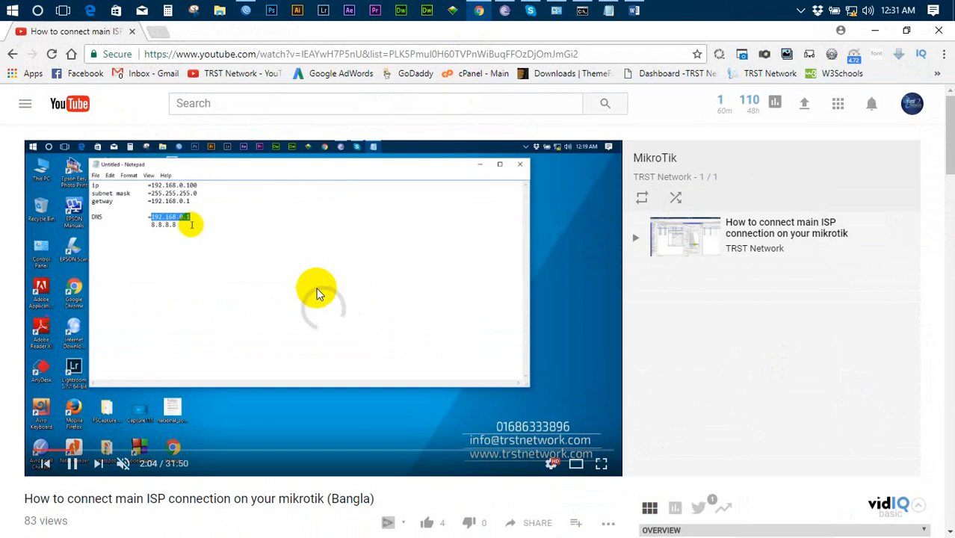
{"action": "left_click", "coordinate": [875, 31]}
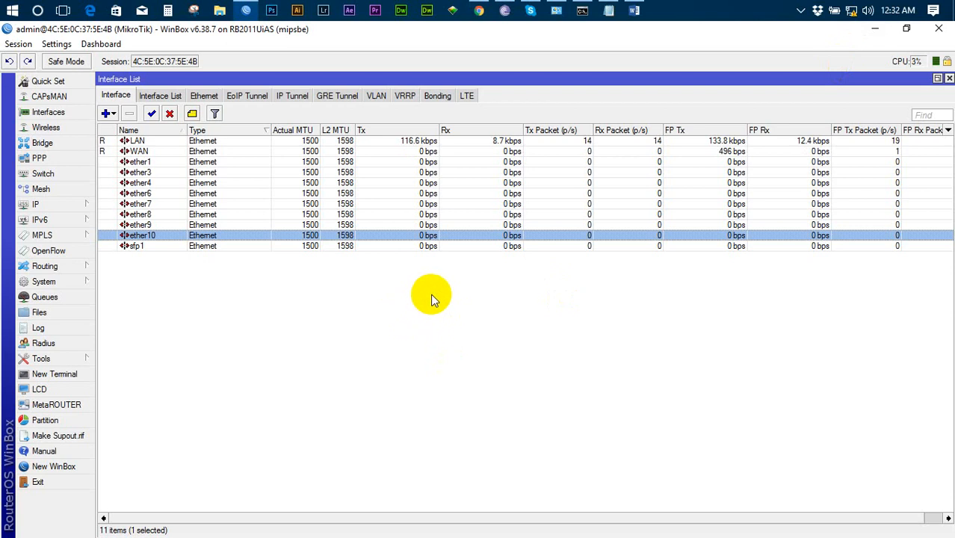
- Close the WinBox session and the Network and Sharing Center window
{"action": "left_click", "coordinate": [938, 30]}
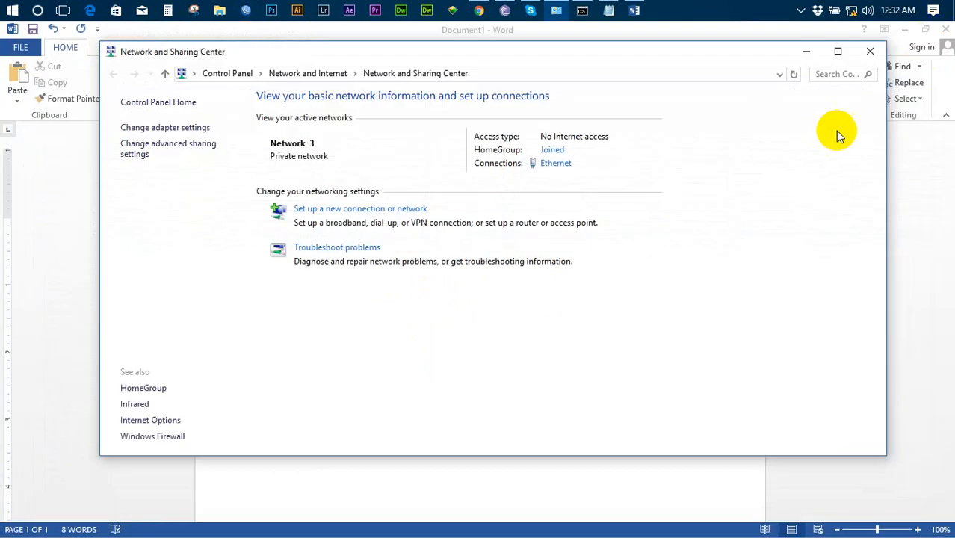
{"action": "left_click", "coordinate": [871, 52]}
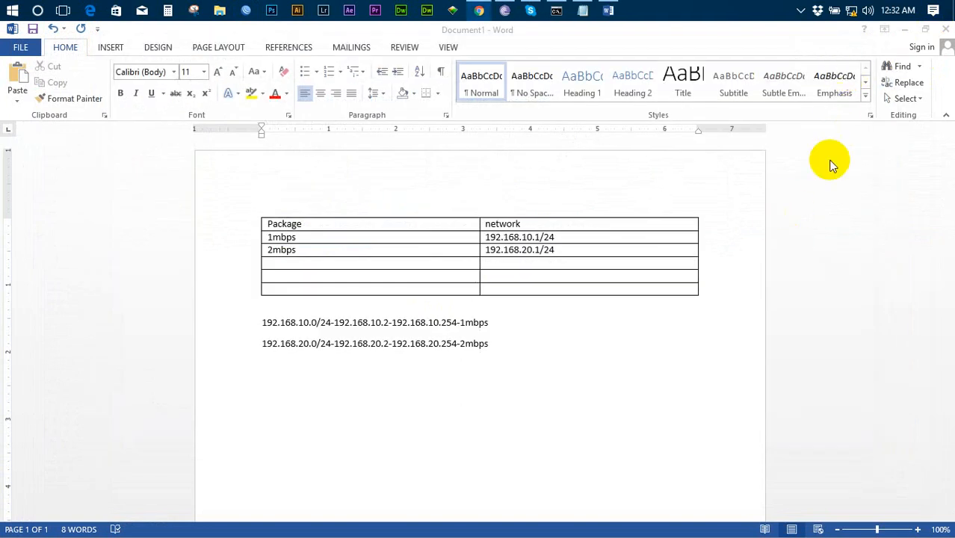